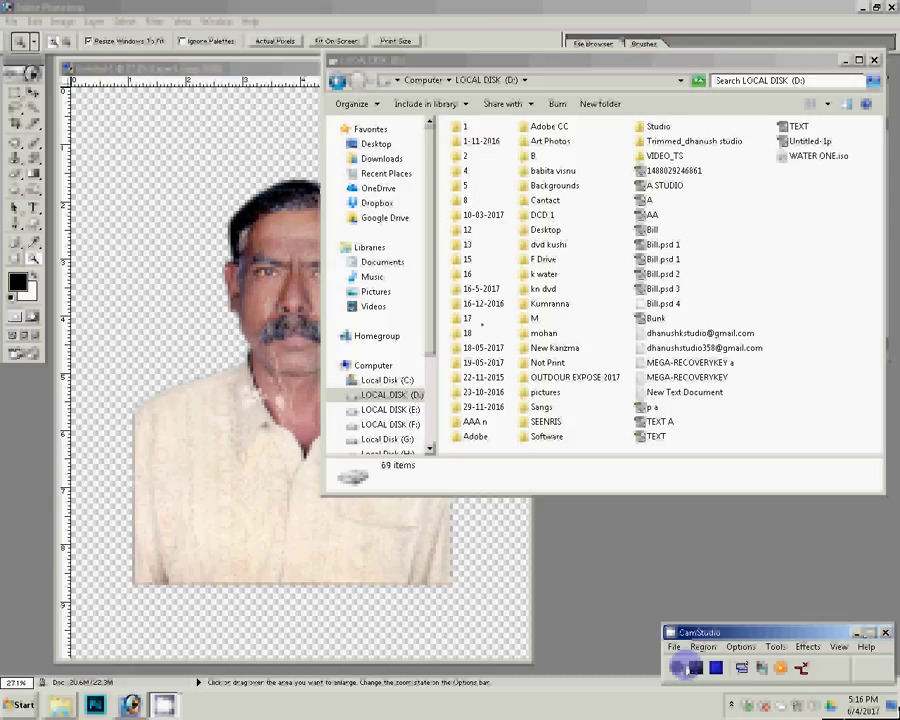
- Open Shirt_1.psd from the drass folder in B on LOCAL DISK (D:) in Photoshop
click(341, 395)
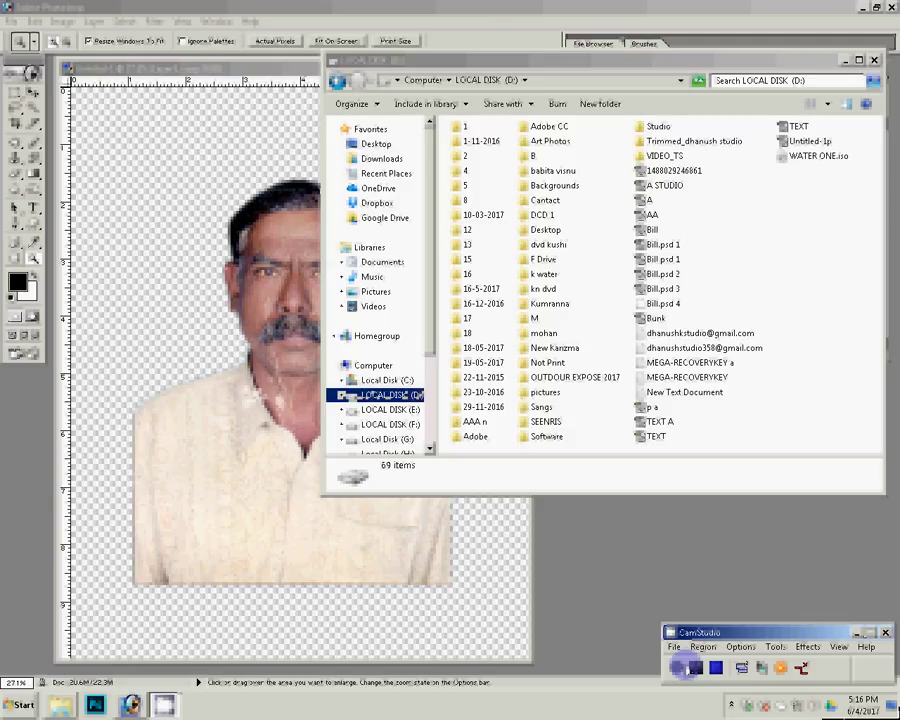
double_click(521, 158)
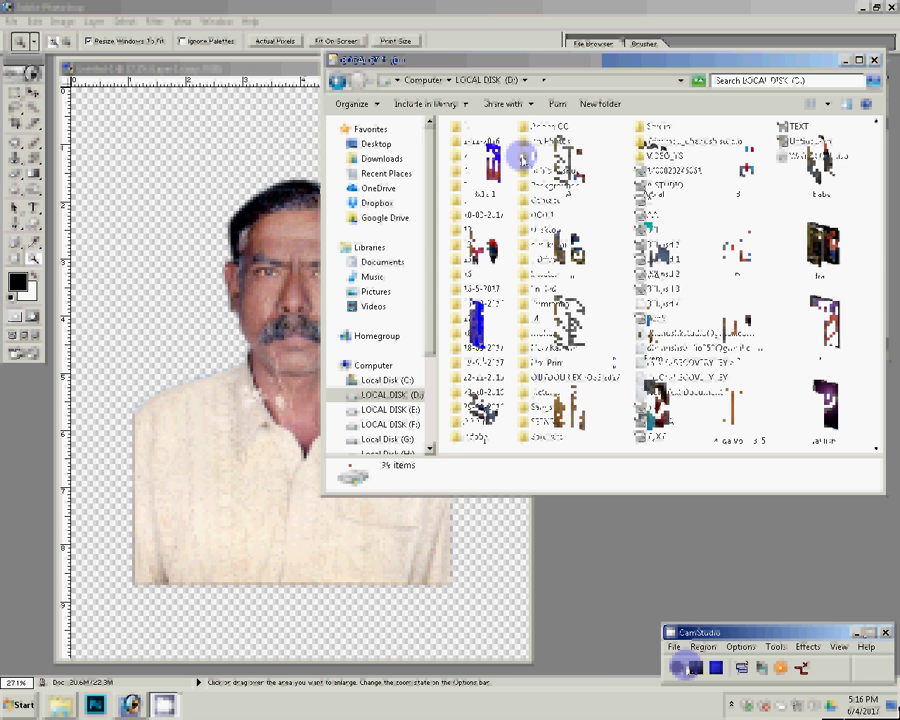
text(dr)
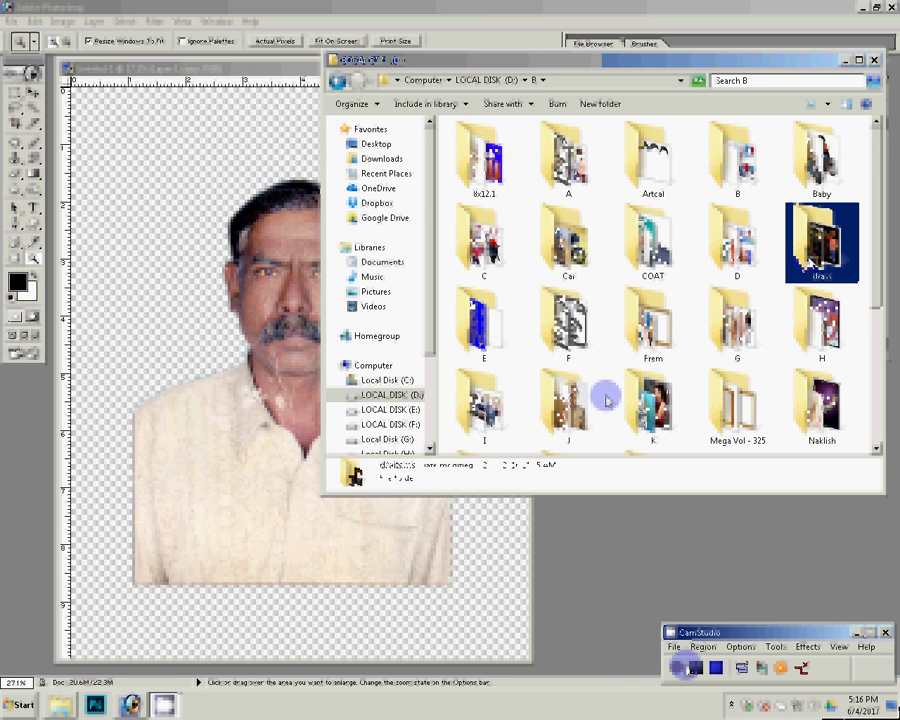
key(Return)
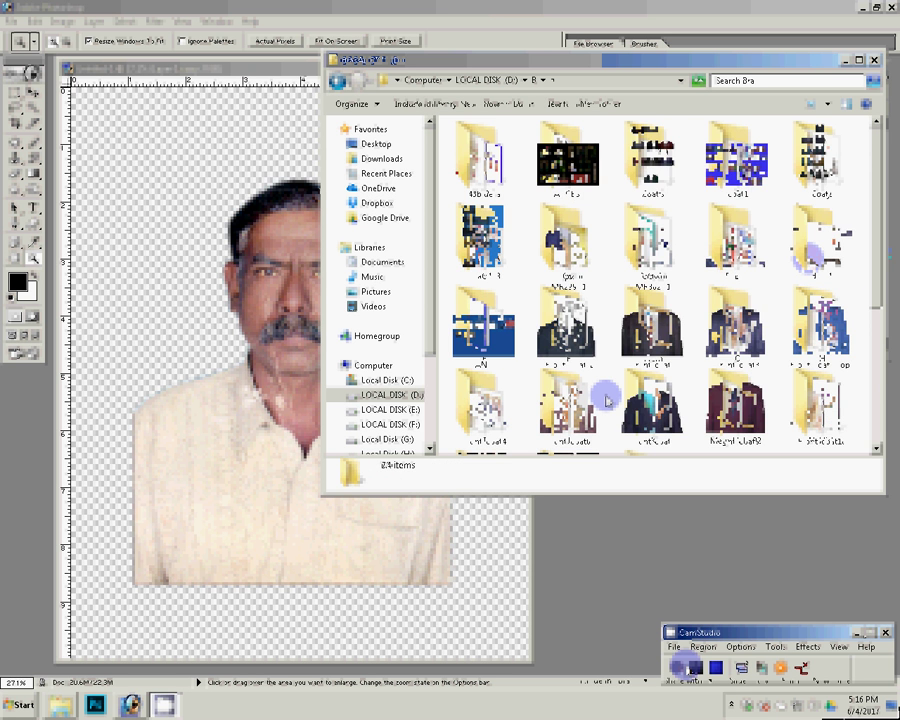
scroll(876, 234, down, 2)
scroll(877, 234, down, 5)
scroll(877, 230, down, 5)
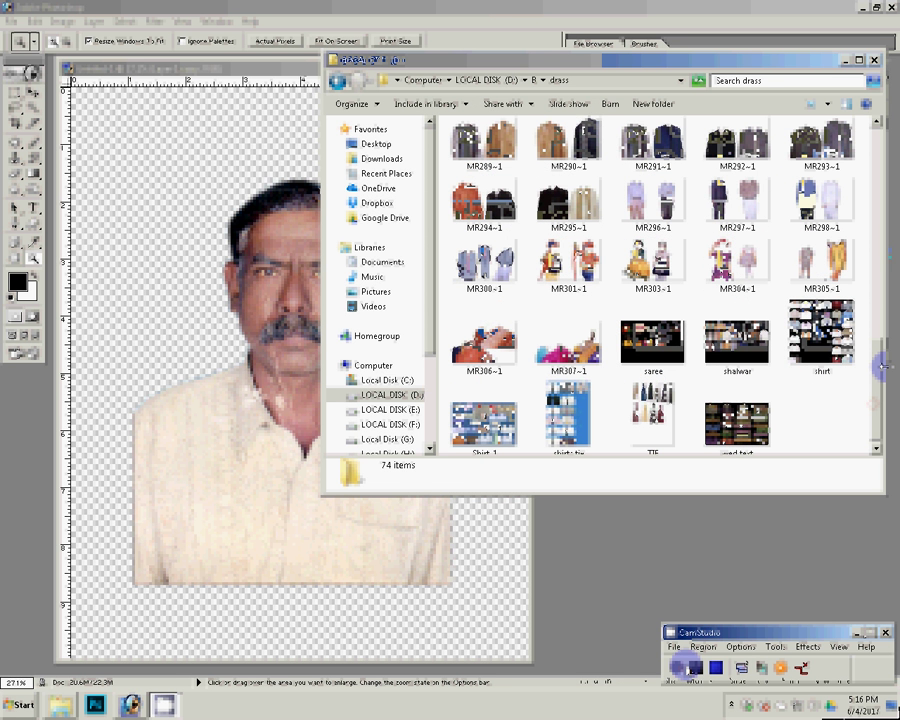
text(shirt_)
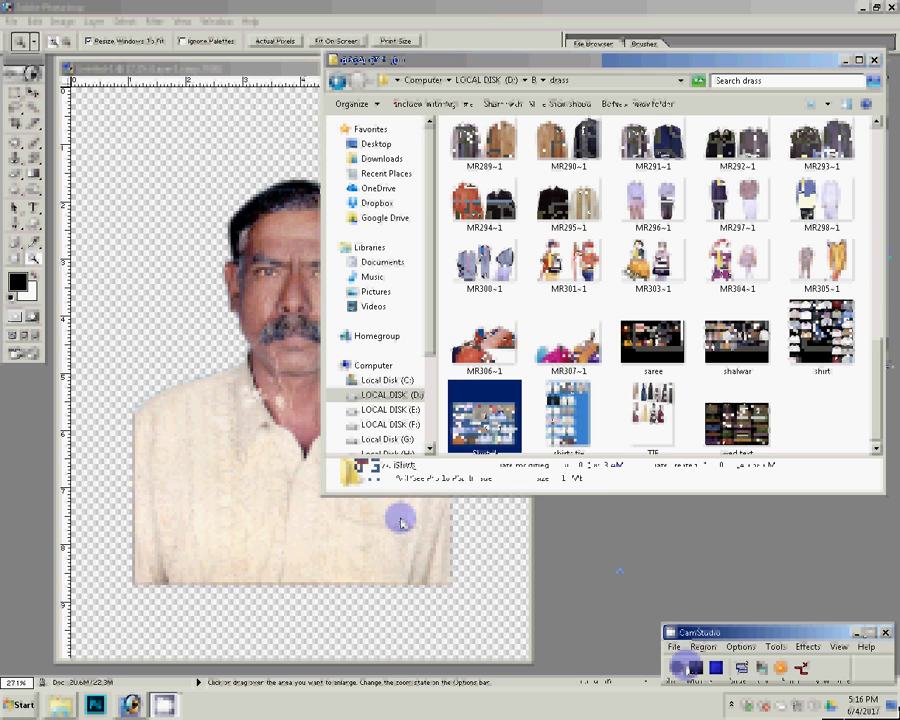
key(Return)
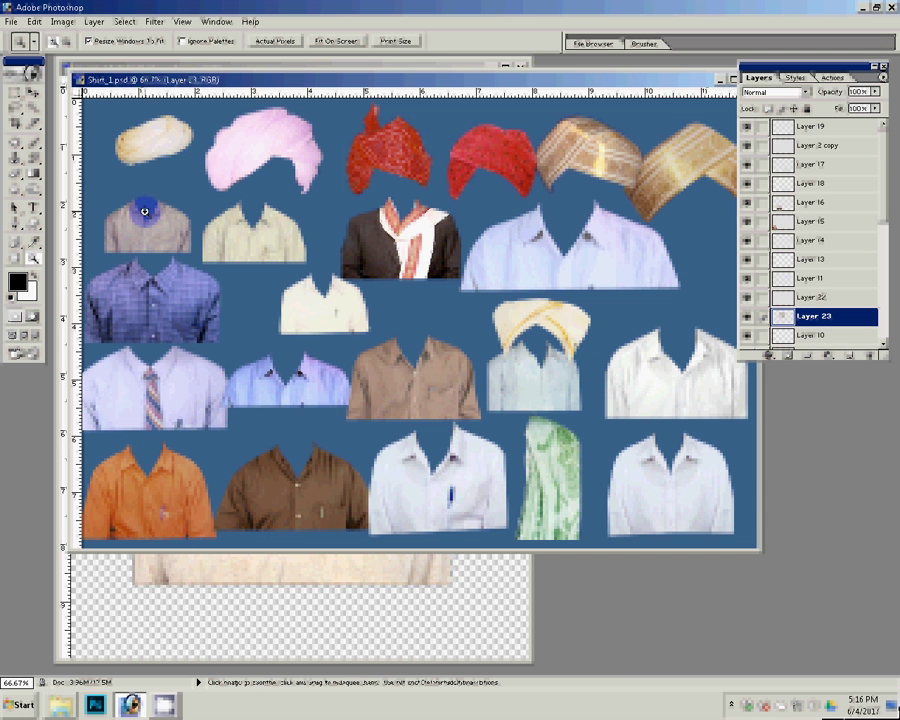
- Drag the jacket-and-shawl layer from Shirt_1.psd onto the portrait, positioned under the face
key(v)
drag(451, 49, 527, 72)
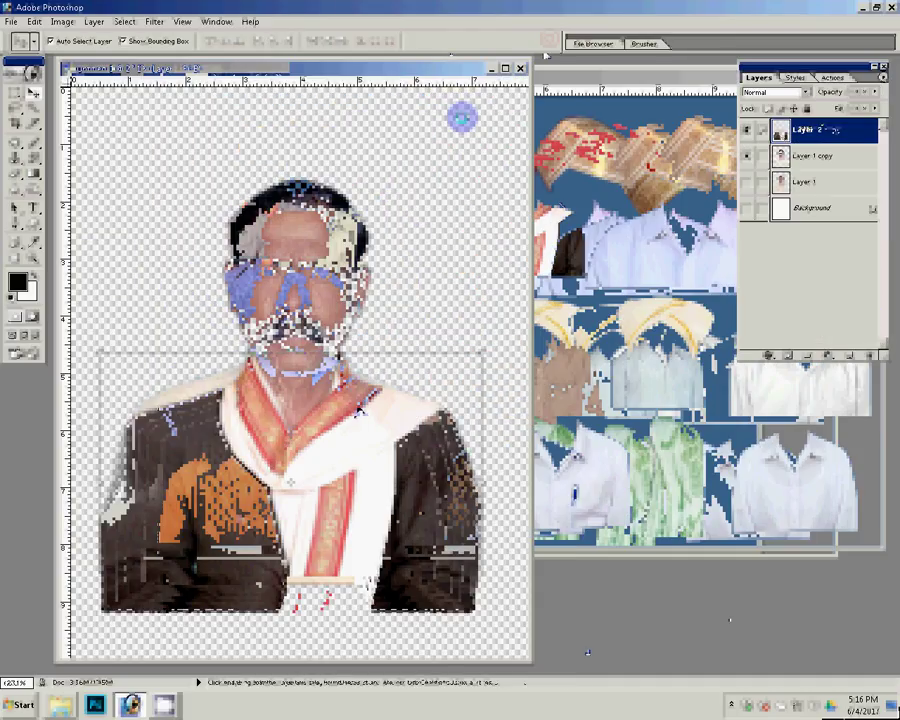
drag(357, 412, 357, 405)
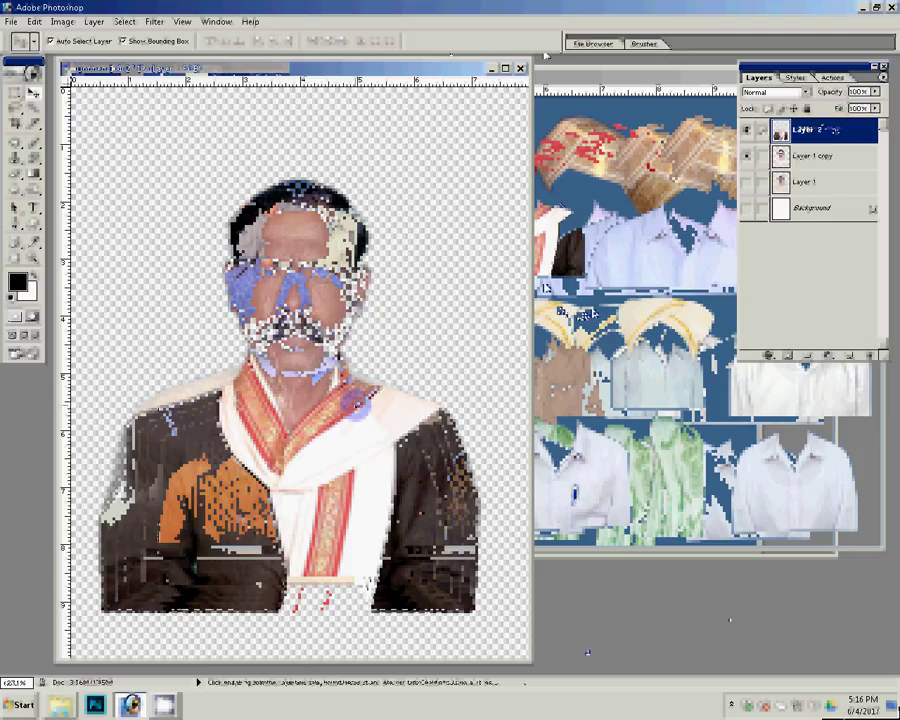
click(318, 273)
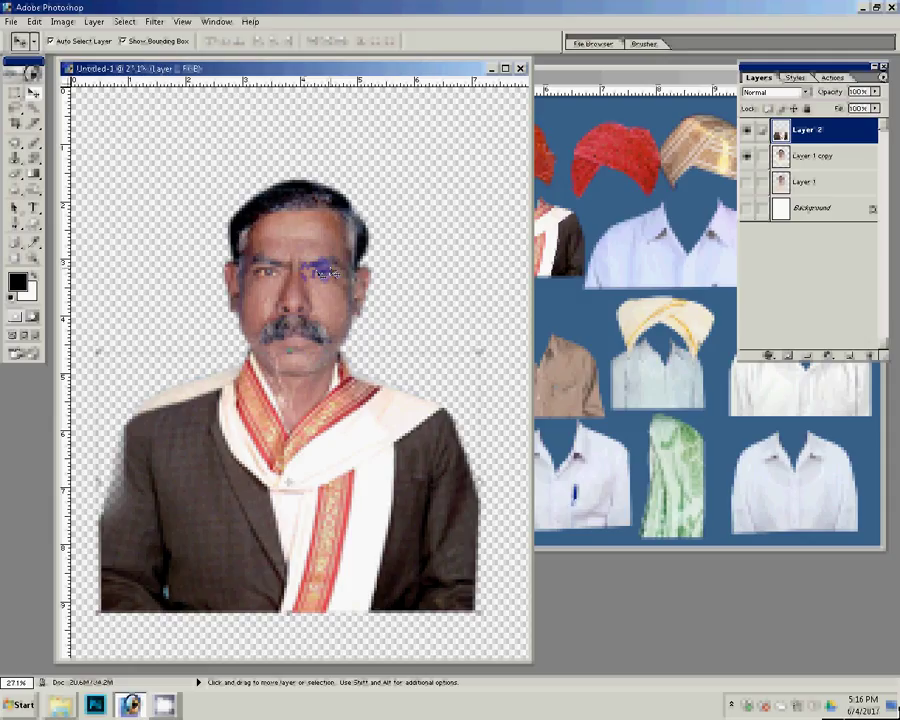
- Zoom in on the face and neck with Layer 1 copy as the active layer
key(z)
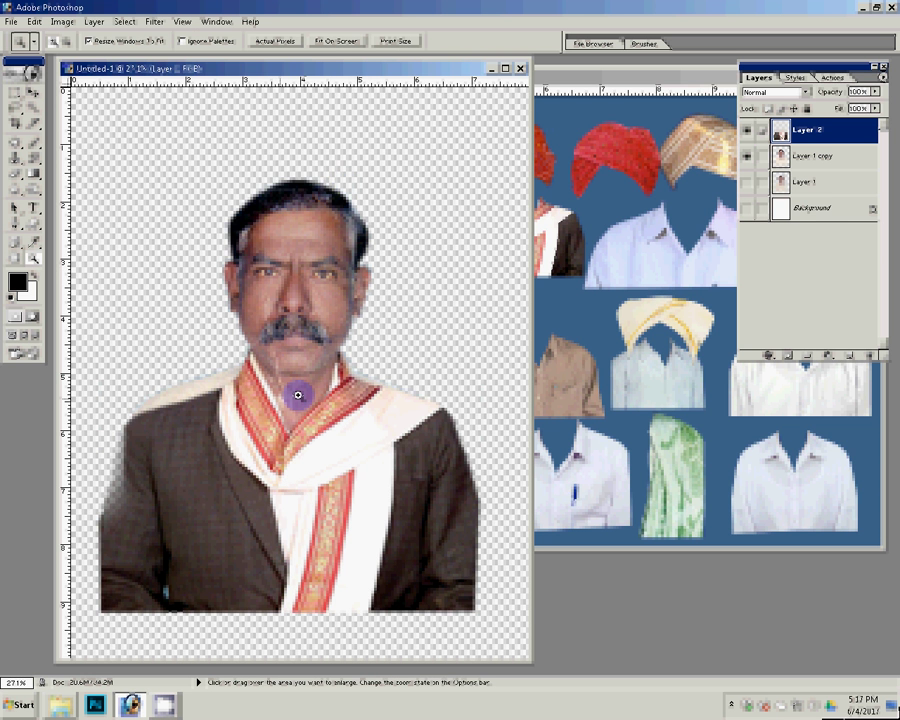
click(298, 395)
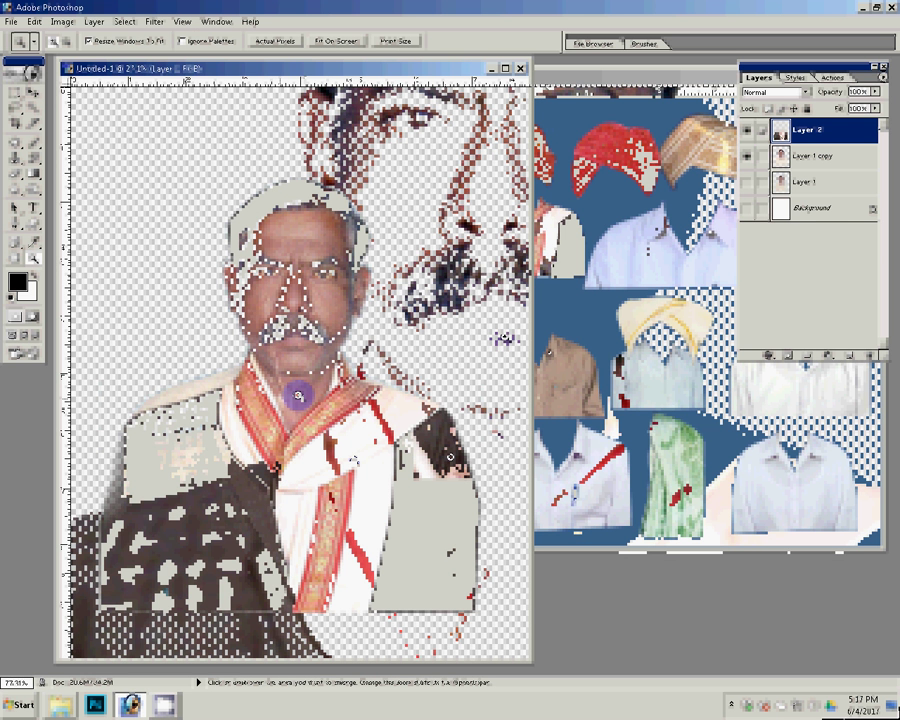
key(alt+bracketleft)
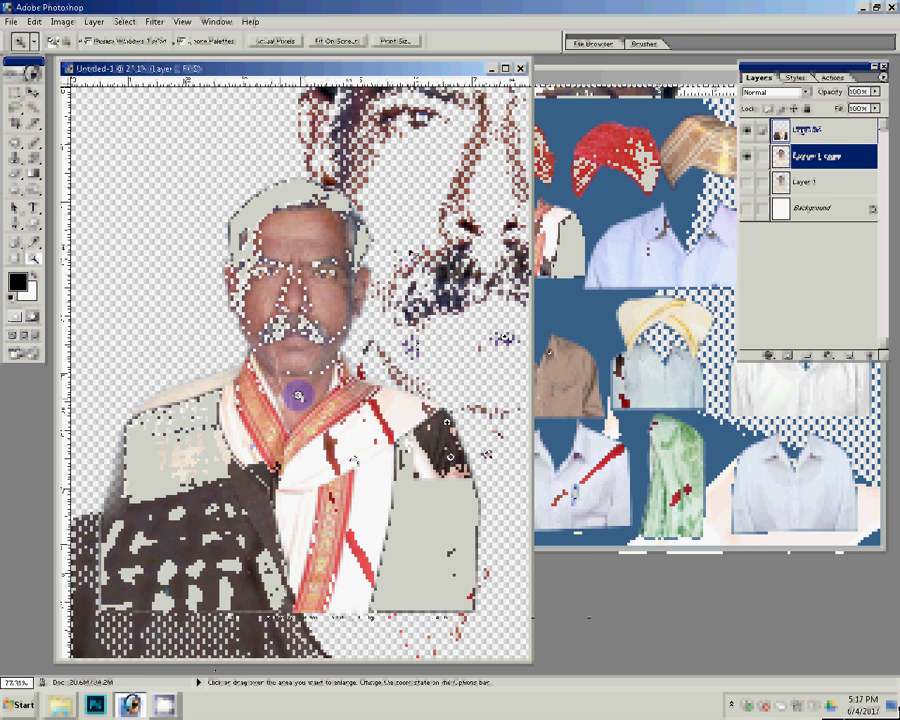
click(247, 407)
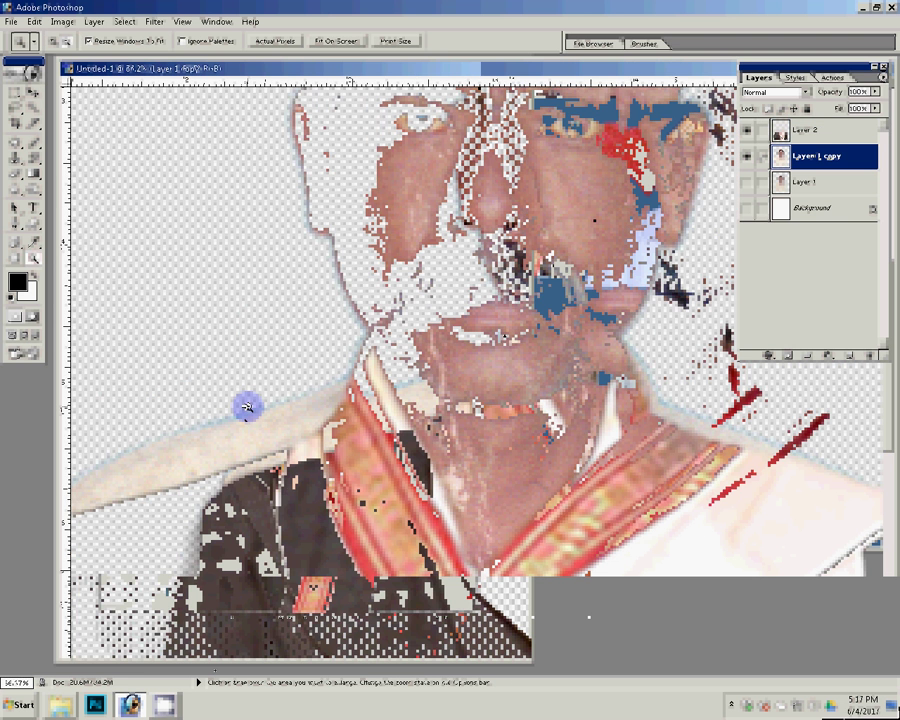
- Try the Pen tool, then adjust the zoom and make Layer 2 active
key(p)
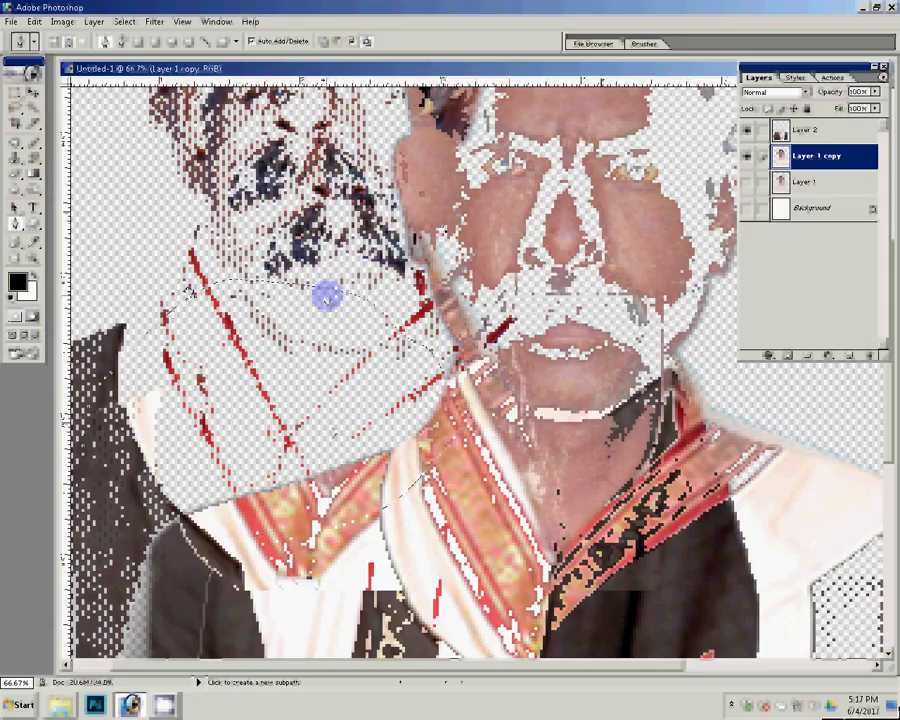
key(z)
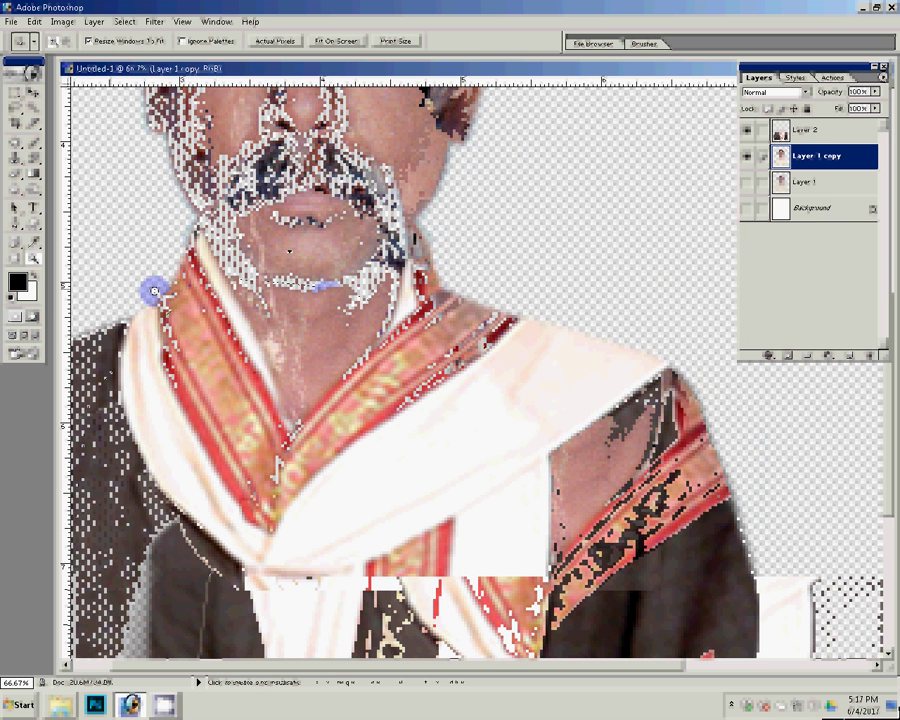
right_click(289, 250)
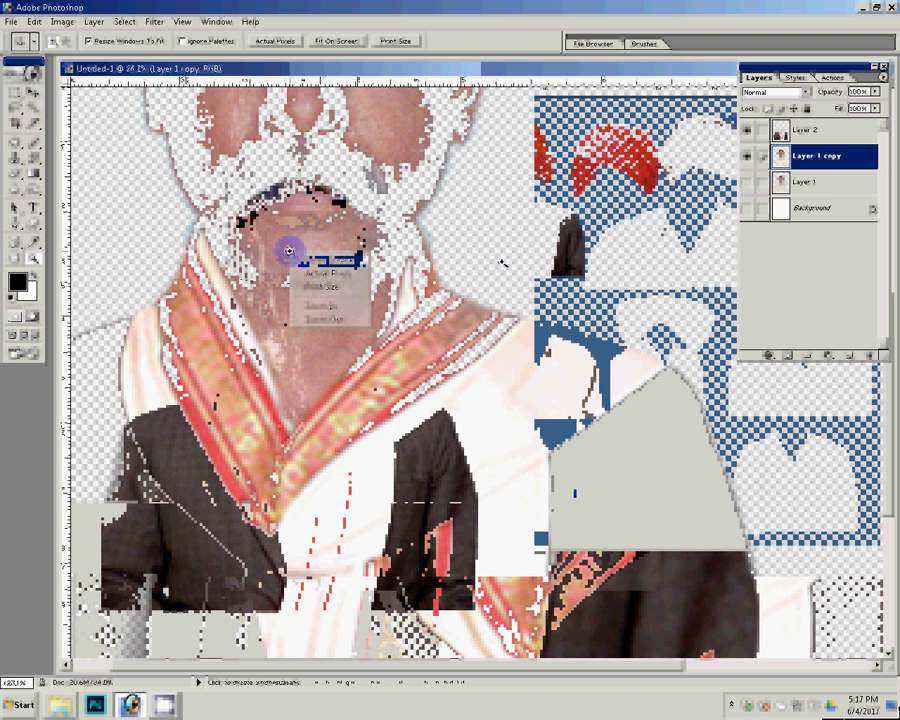
key(alt+bracketright)
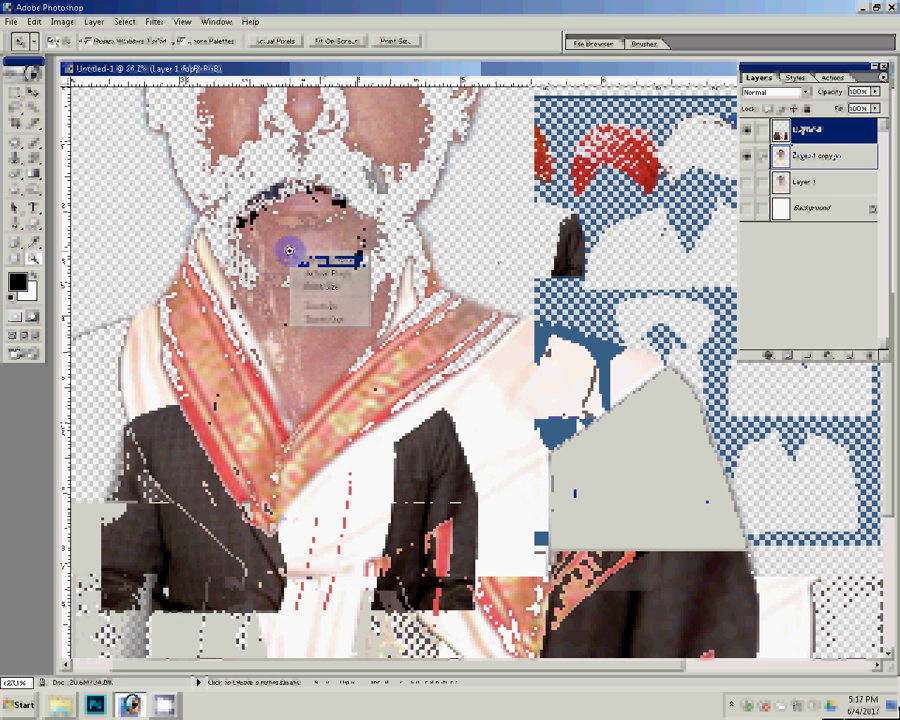
- Copy the white shirt onto the portrait, widen it to fit the shoulders, and hide the first shirt
click(814, 396)
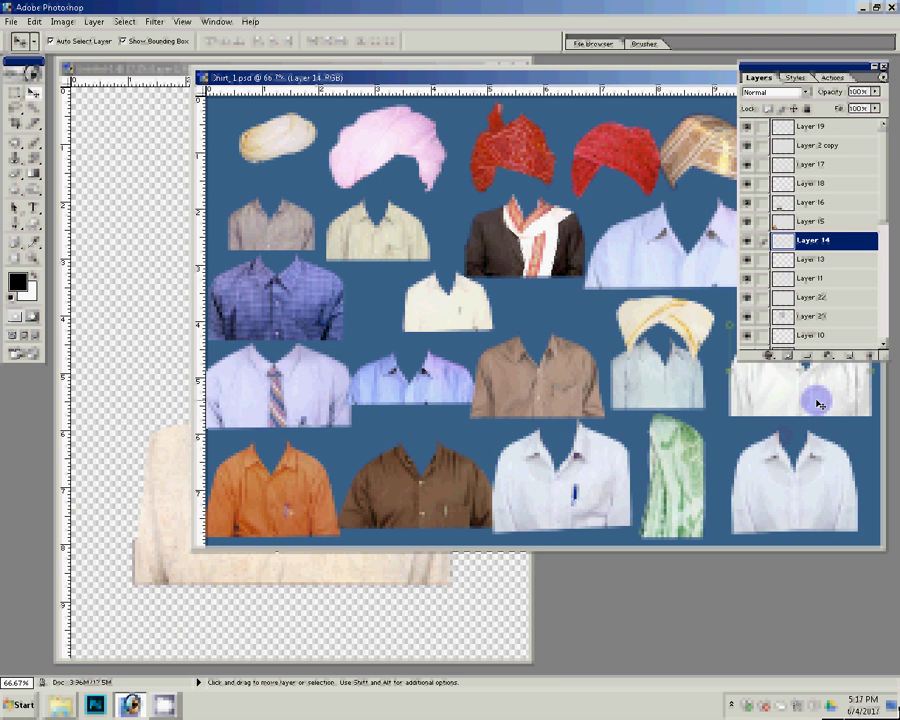
drag(818, 404, 336, 584)
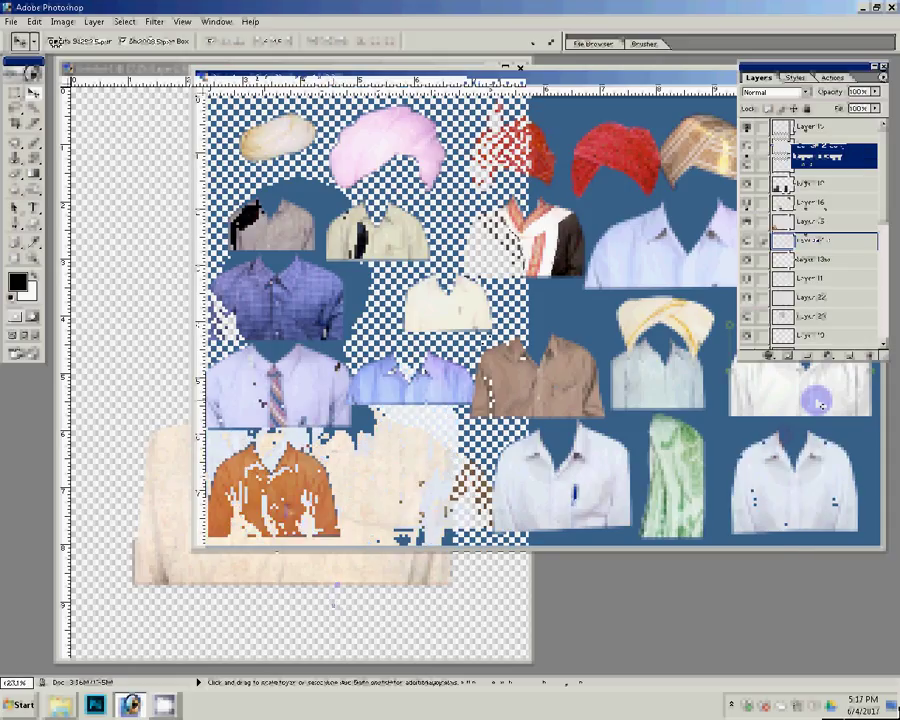
key(ctrl+t)
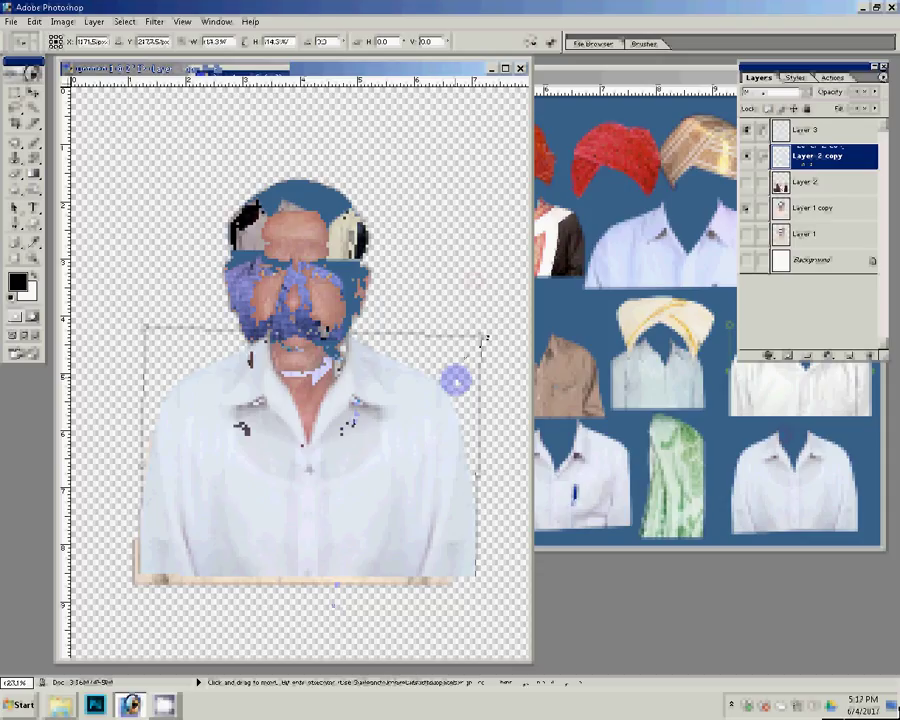
drag(486, 338, 487, 348)
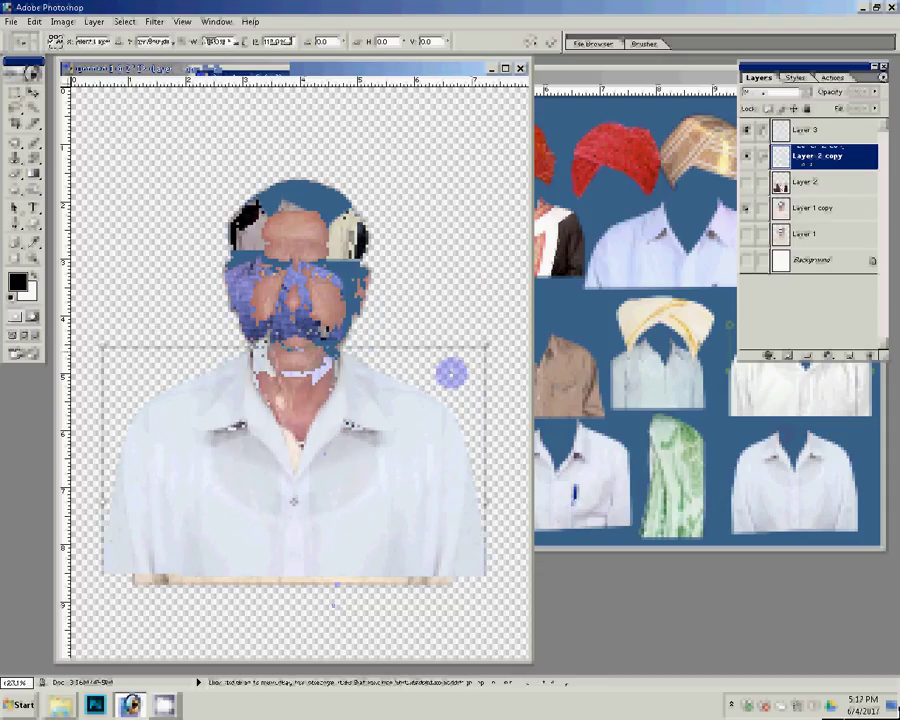
key(Return)
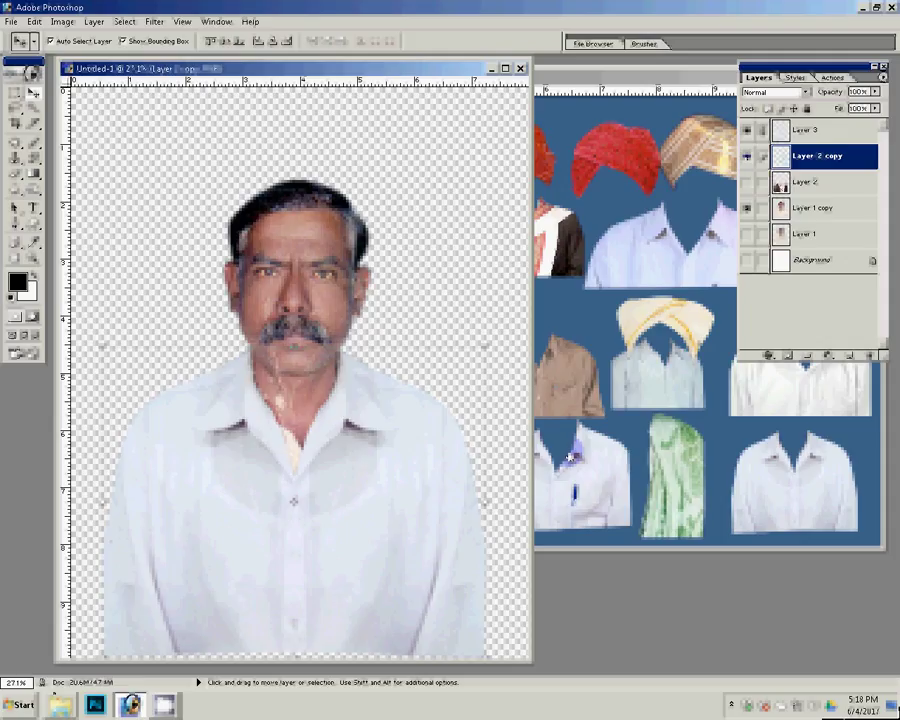
click(748, 155)
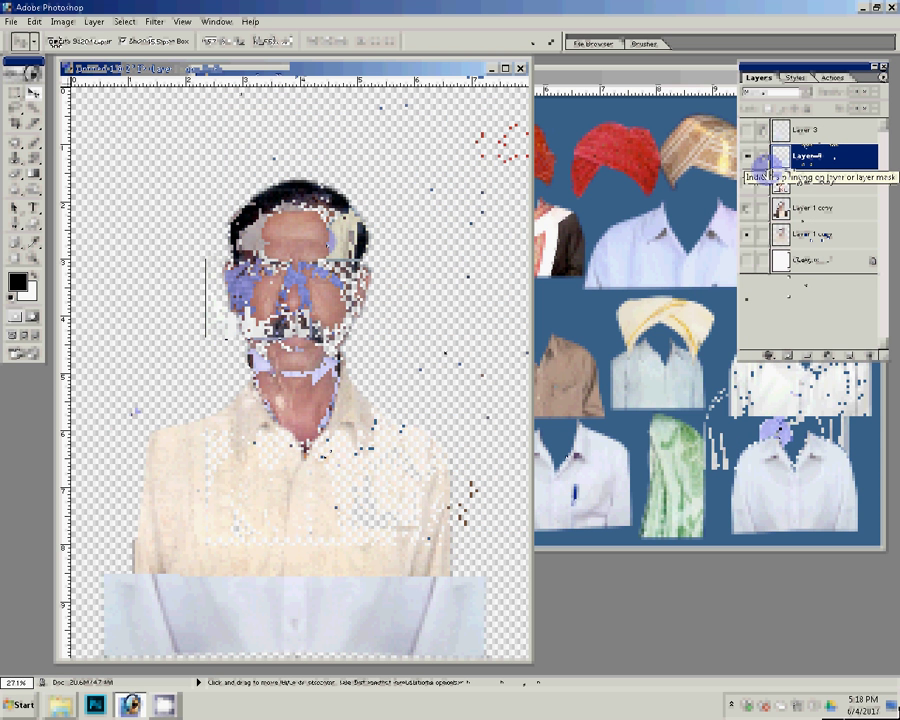
- Resize the new white shirt and stretch it down to the bottom edge
key(ctrl+t)
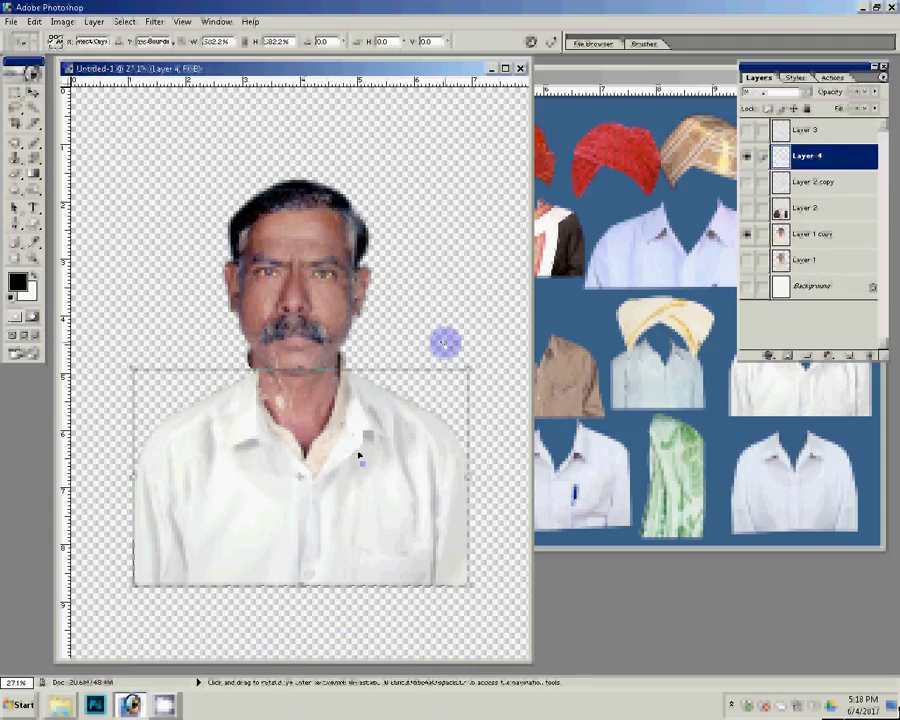
double_click(356, 450)
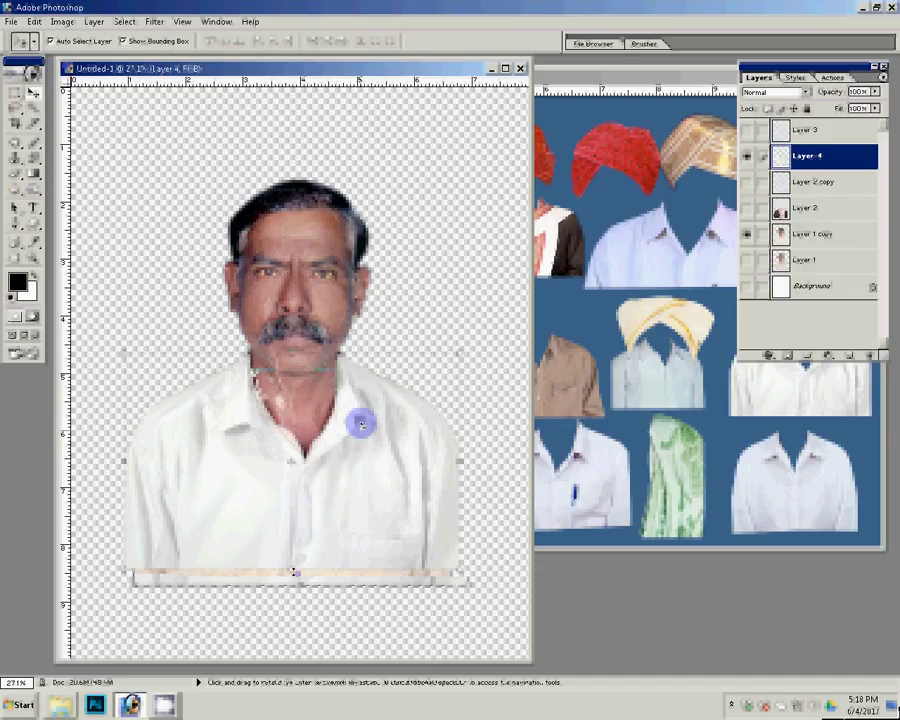
drag(295, 589, 295, 590)
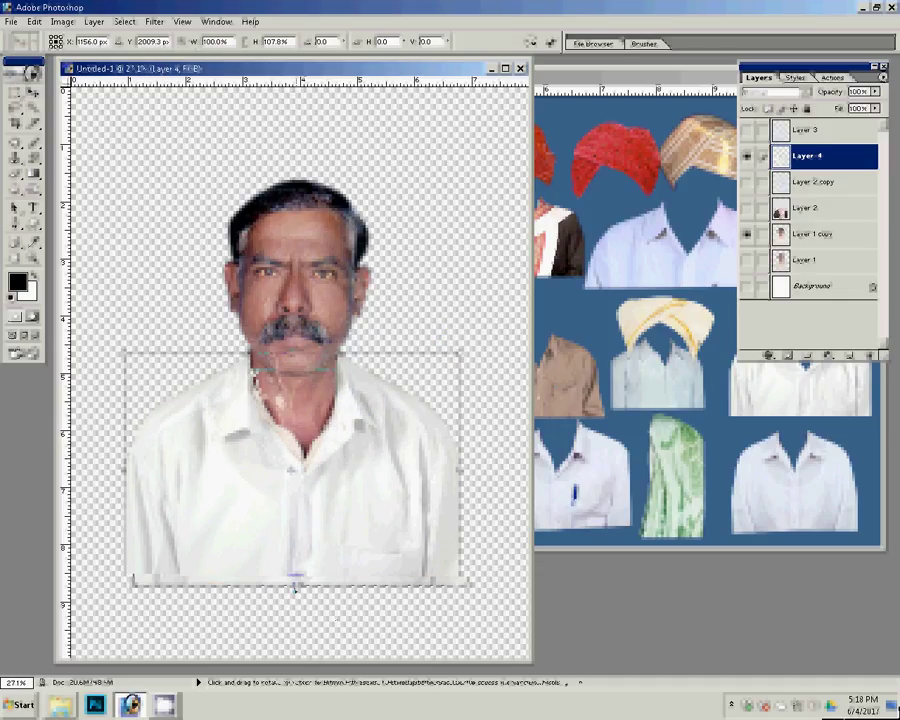
click(550, 42)
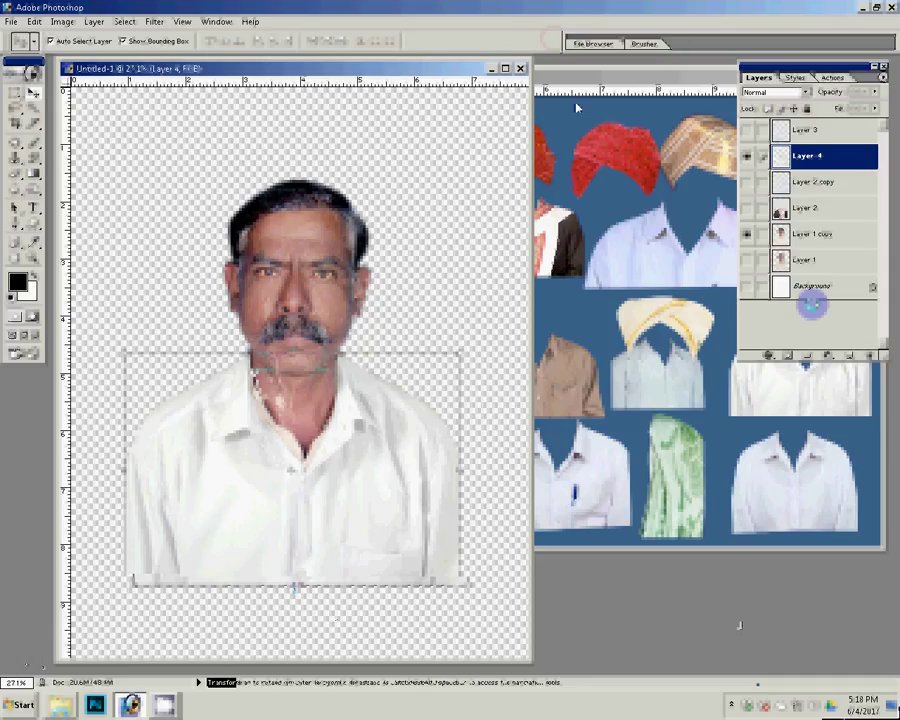
- Link Layer 2 with Layer 4 and toggle their visibility to compare shirt and jacket
click(762, 208)
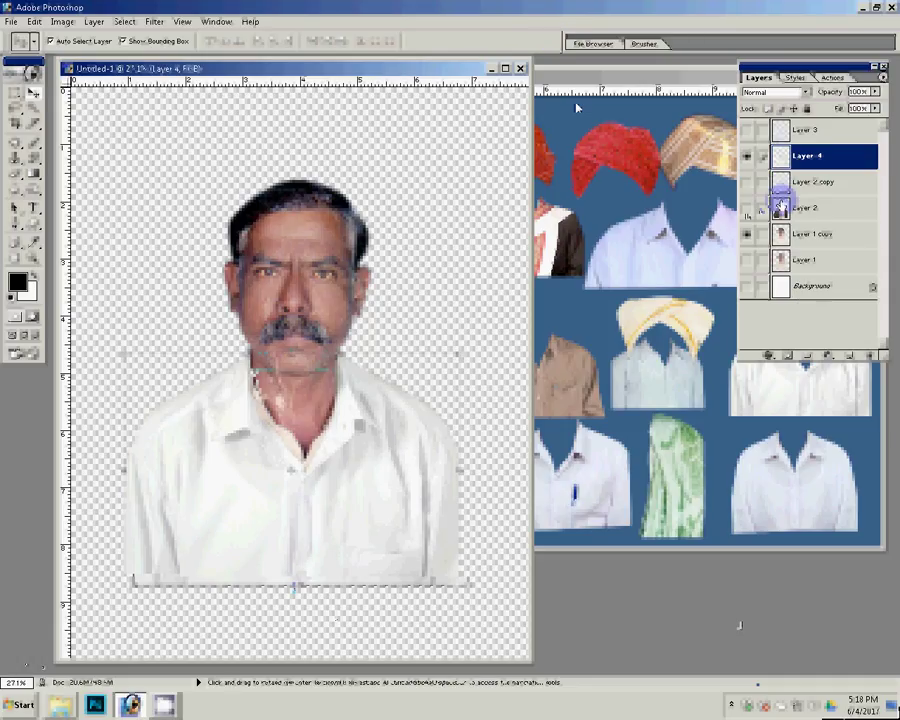
click(746, 208)
click(747, 156)
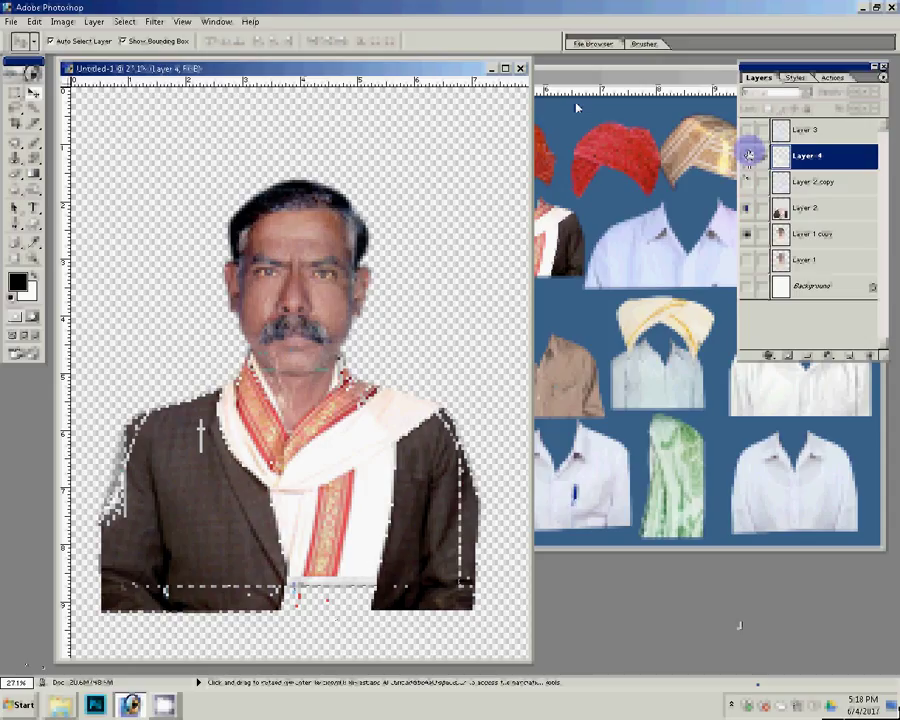
click(748, 155)
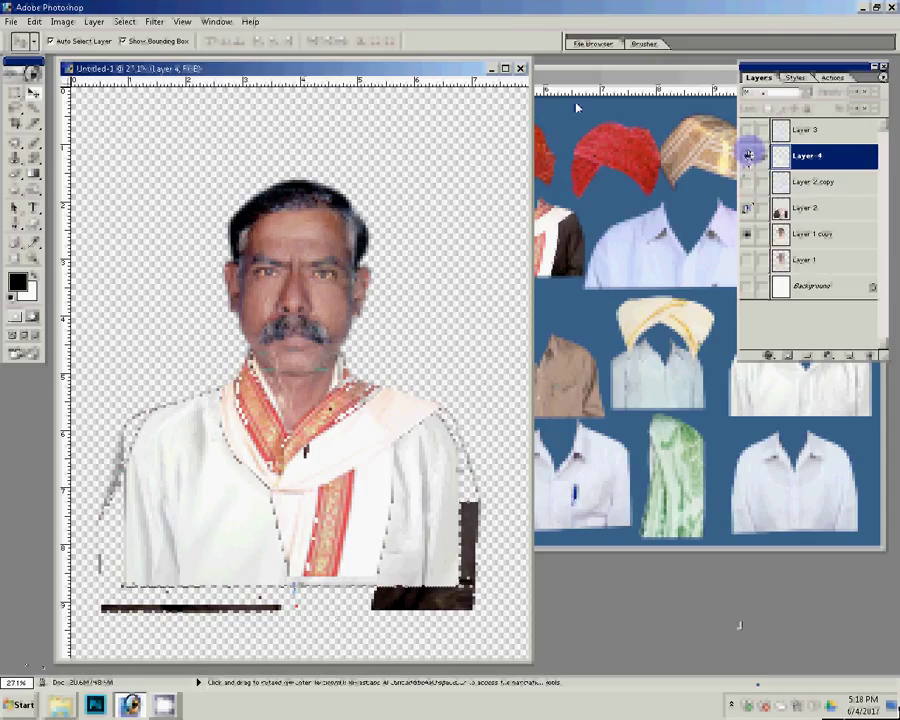
click(746, 210)
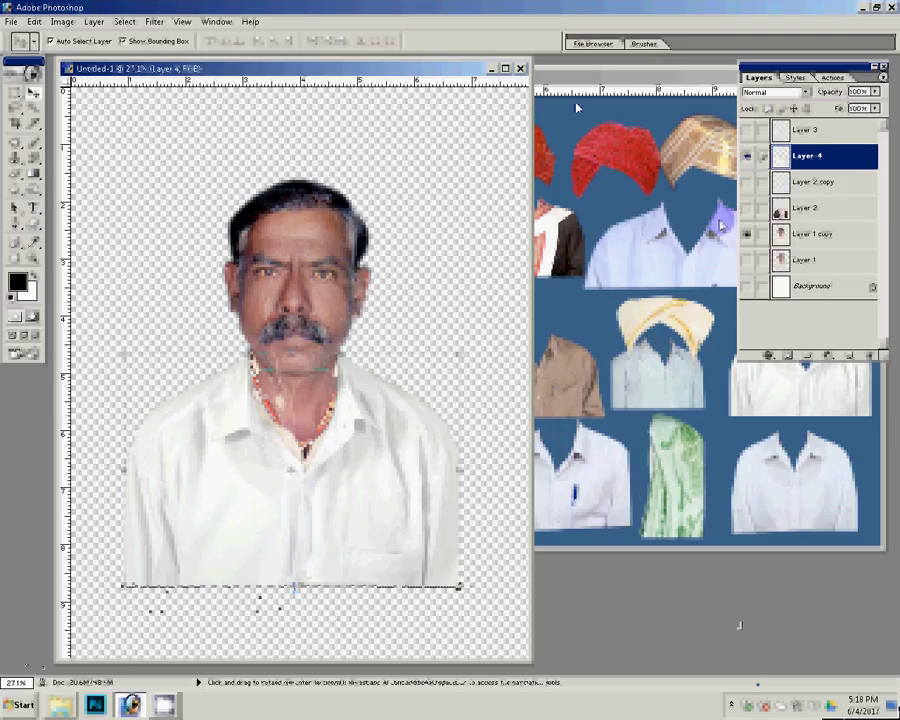
click(747, 207)
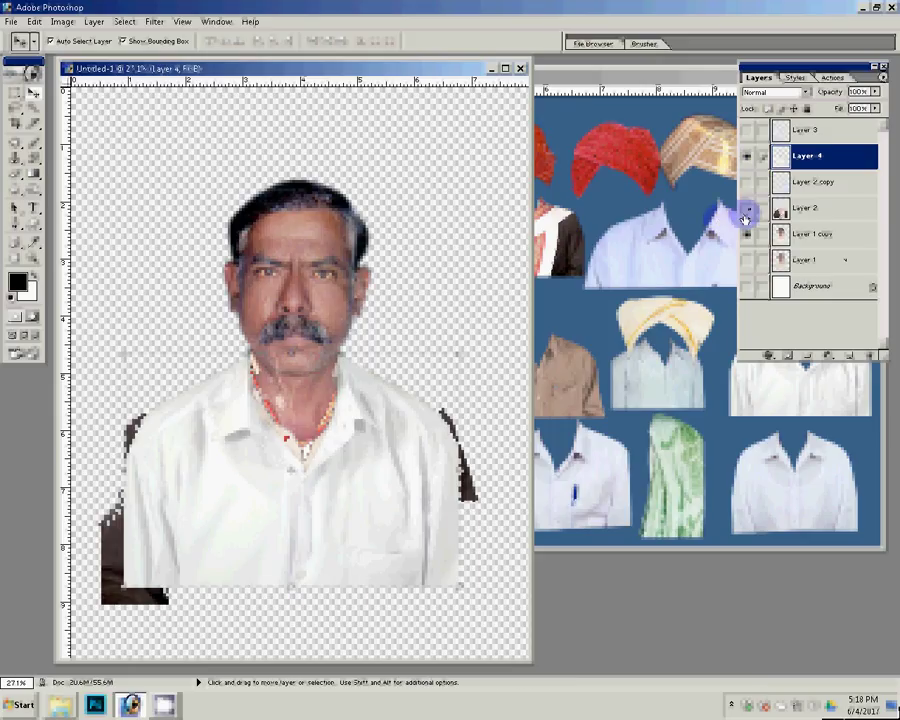
- Duplicate the portrait document with its default name
right_click(424, 73)
click(640, 655)
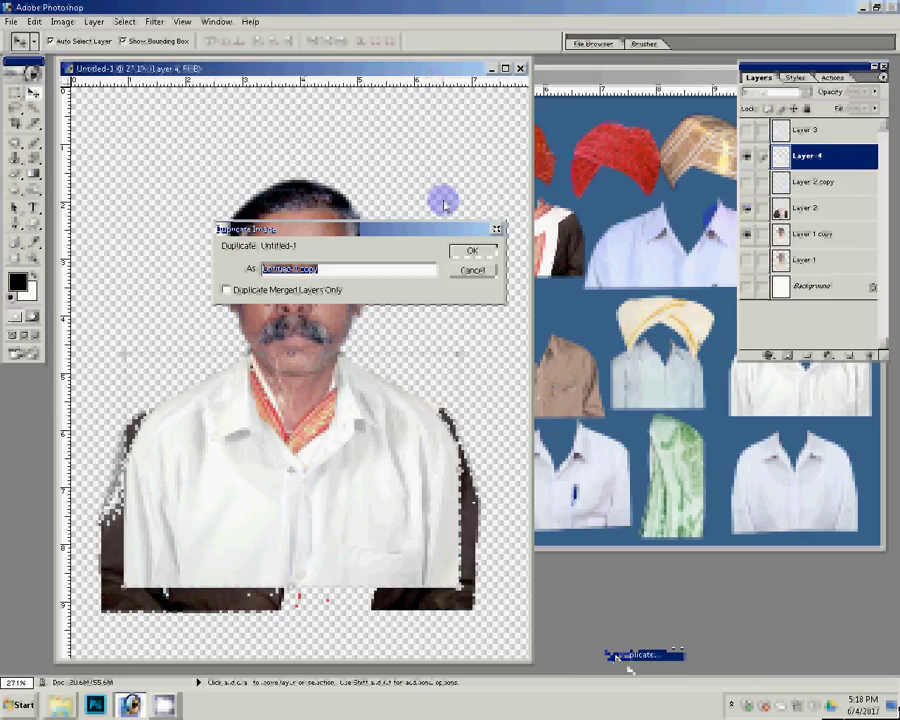
key(Return)
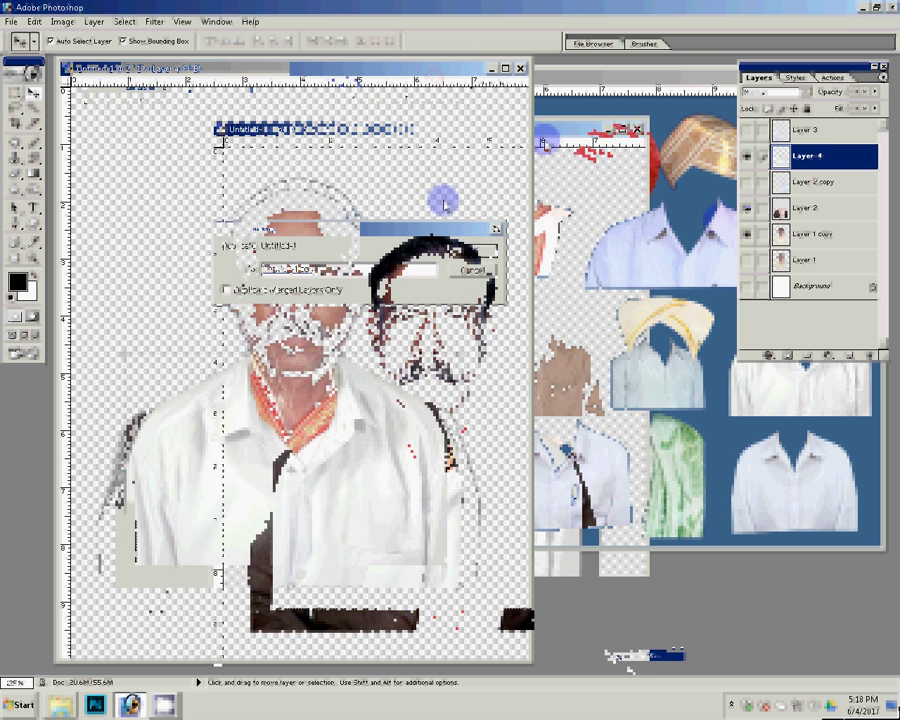
- Arrange the original and duplicate portrait windows side by side
click(222, 75)
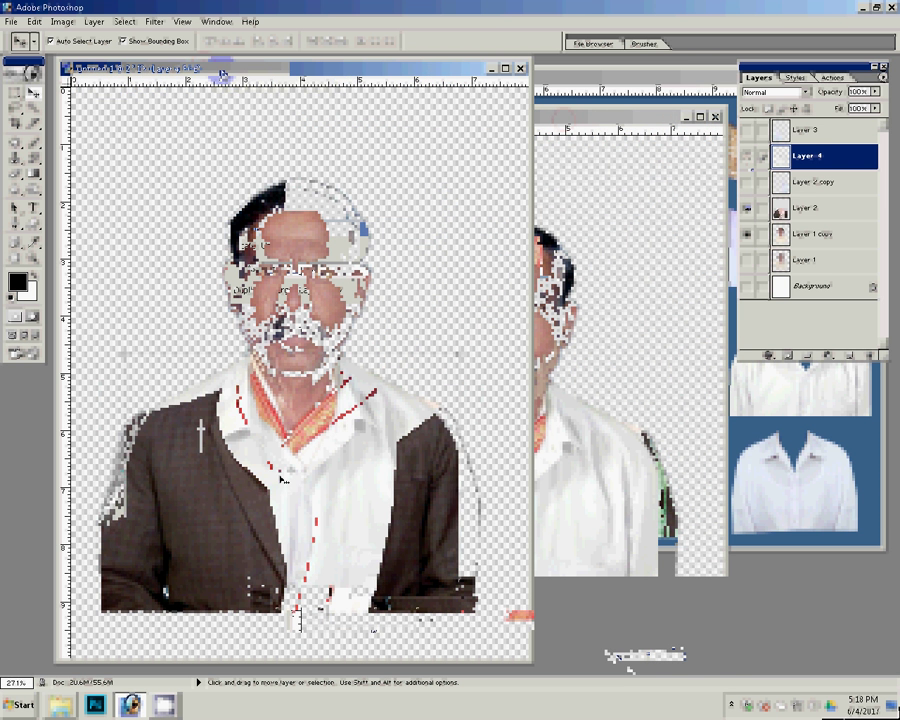
drag(272, 502, 553, 501)
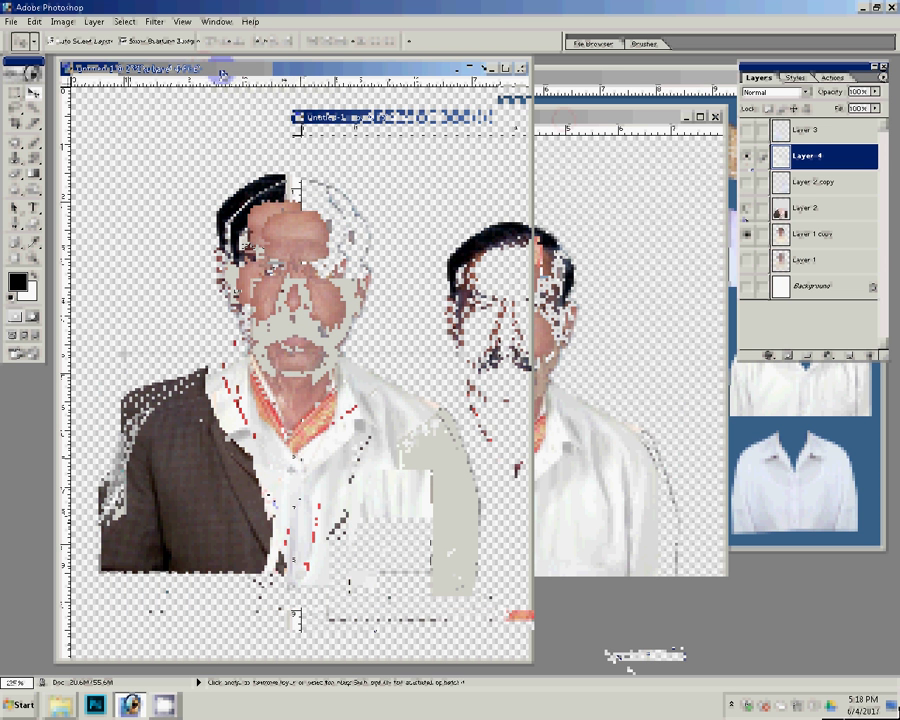
key(z)
click(453, 106)
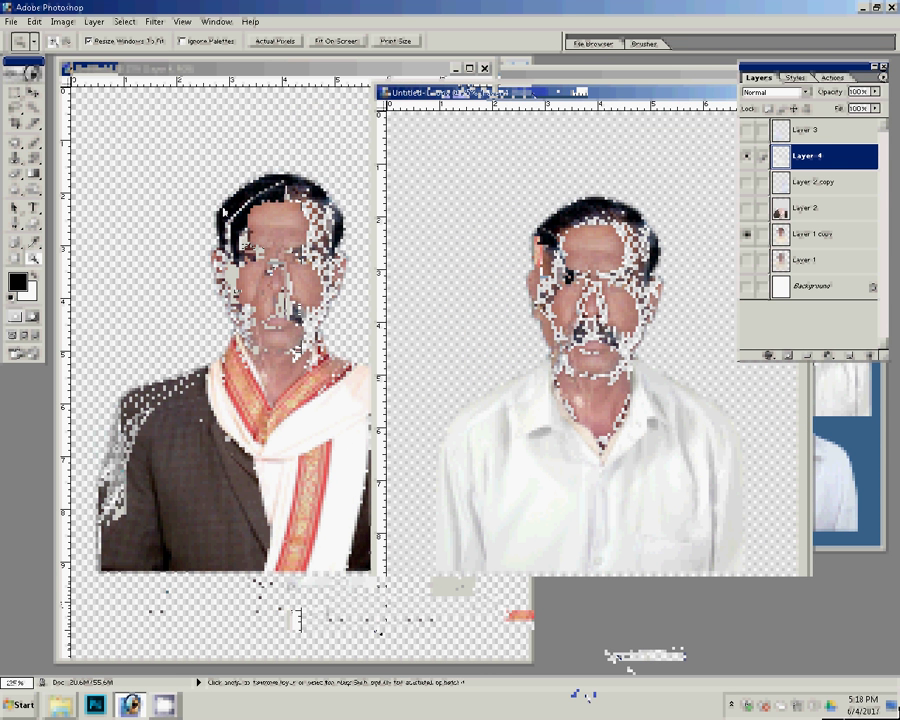
click(298, 139)
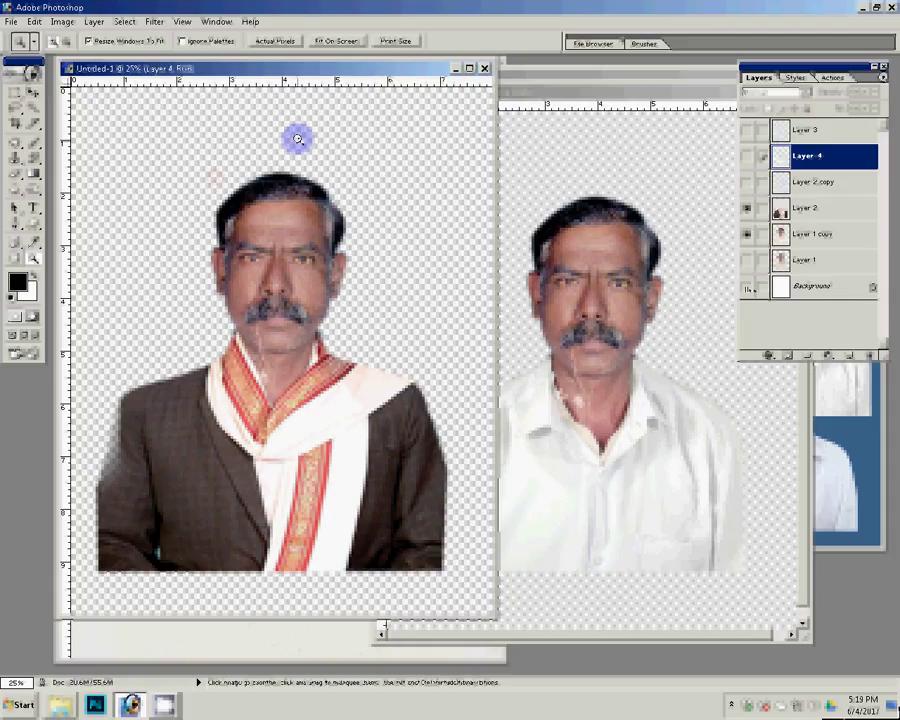
- Add a bright blue Solid Color fill layer above the Background in Untitled-1
click(786, 288)
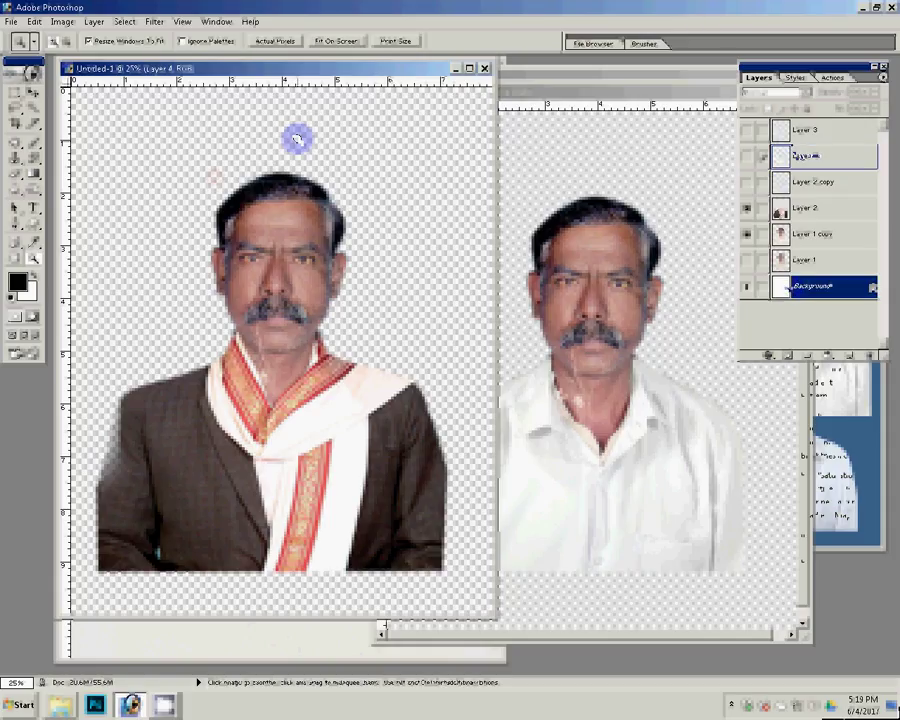
click(827, 355)
click(810, 372)
click(660, 412)
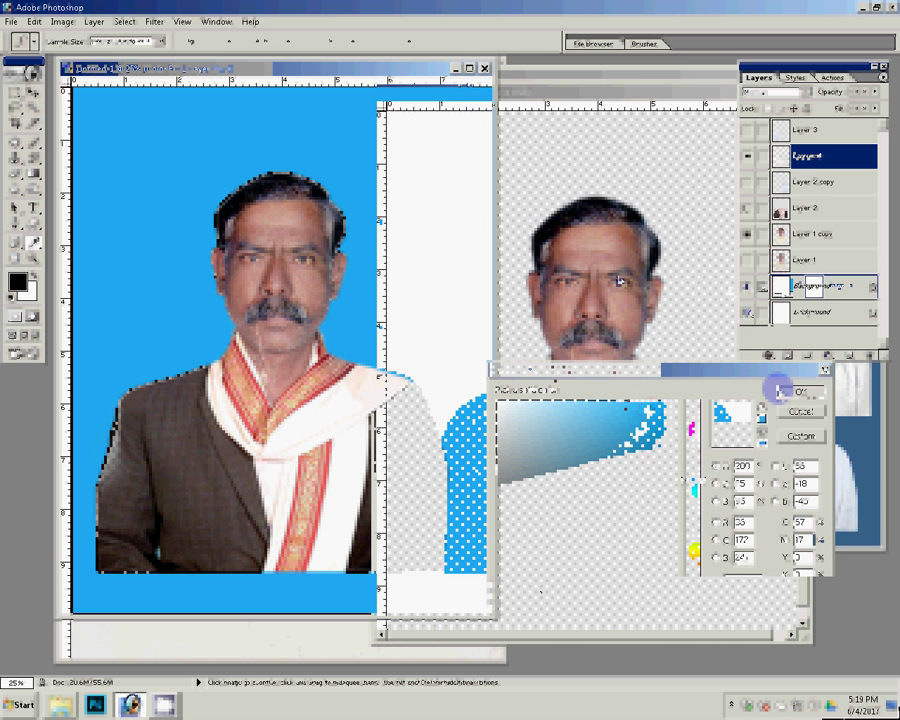
click(810, 290)
- Add the same blue Solid Color fill above the Background in the duplicate document
click(785, 390)
click(826, 355)
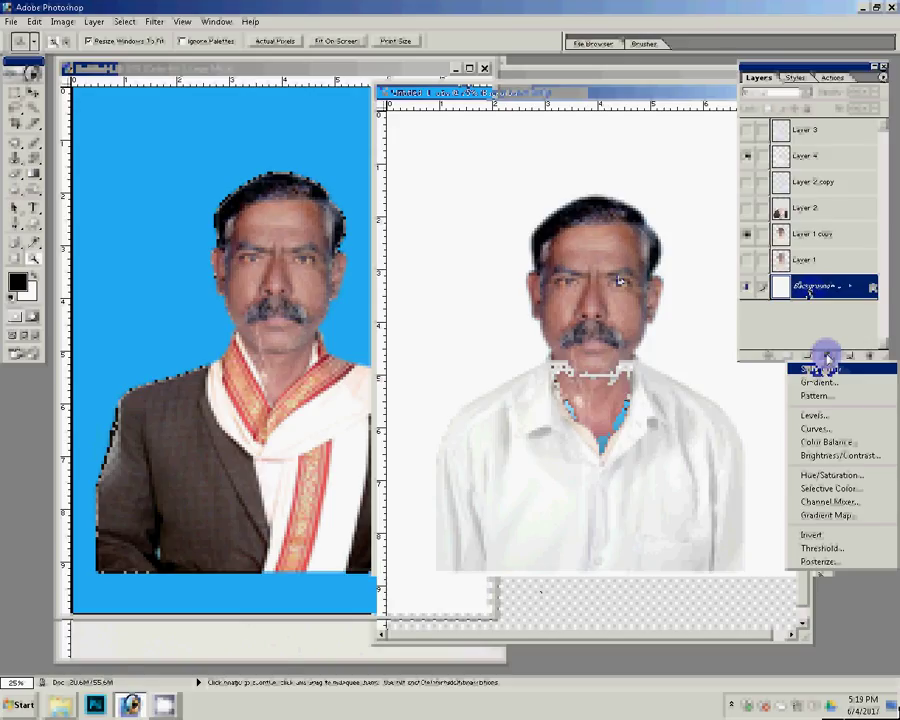
click(822, 368)
click(200, 120)
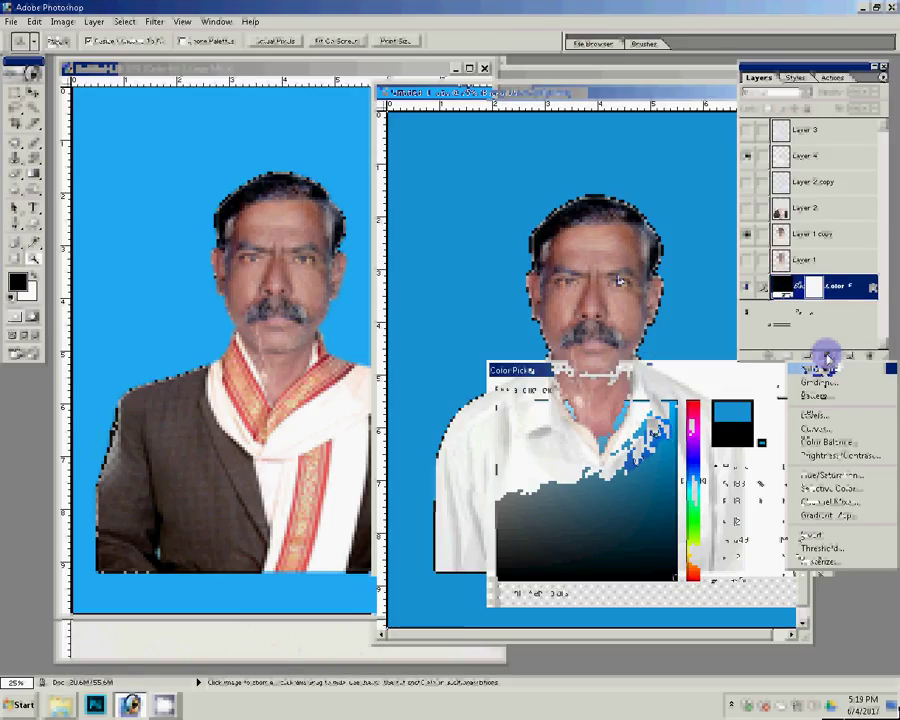
key(Return)
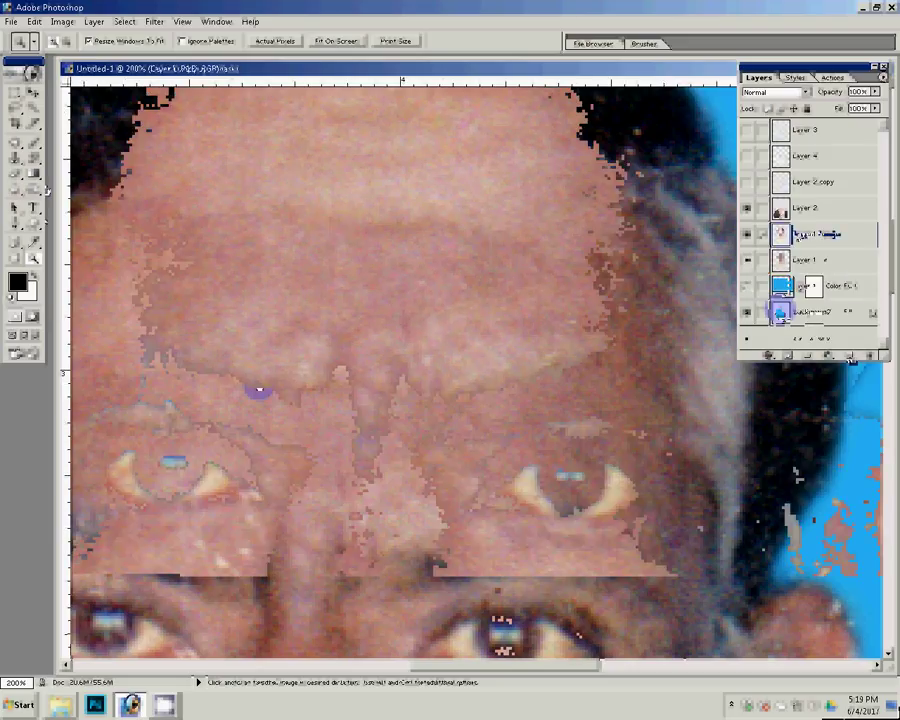
- Switch to elliptical selection and set the foreground colour to red (255)
click(14, 94)
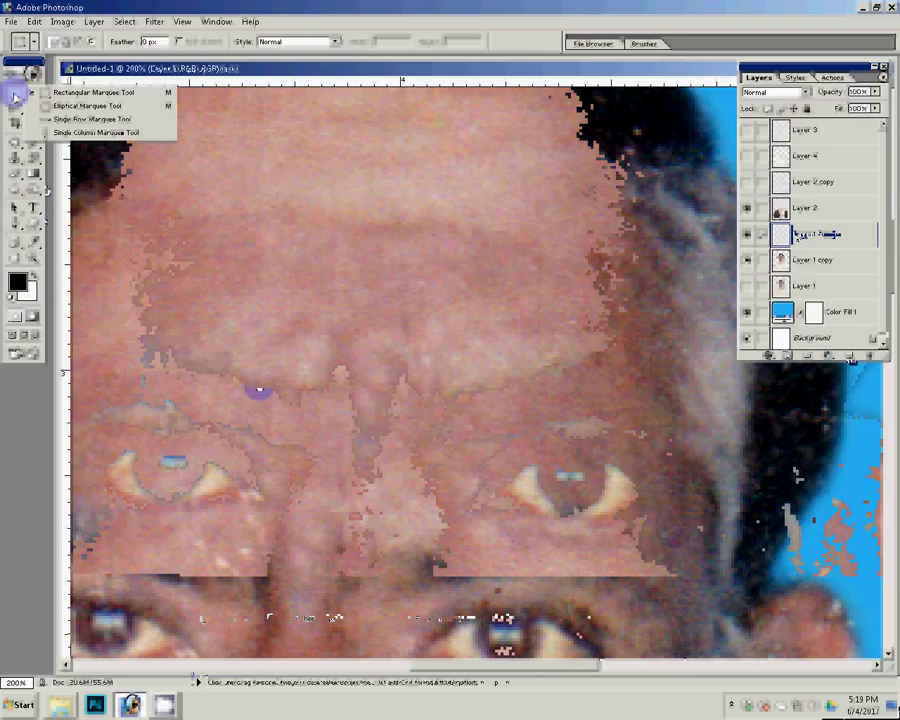
click(40, 106)
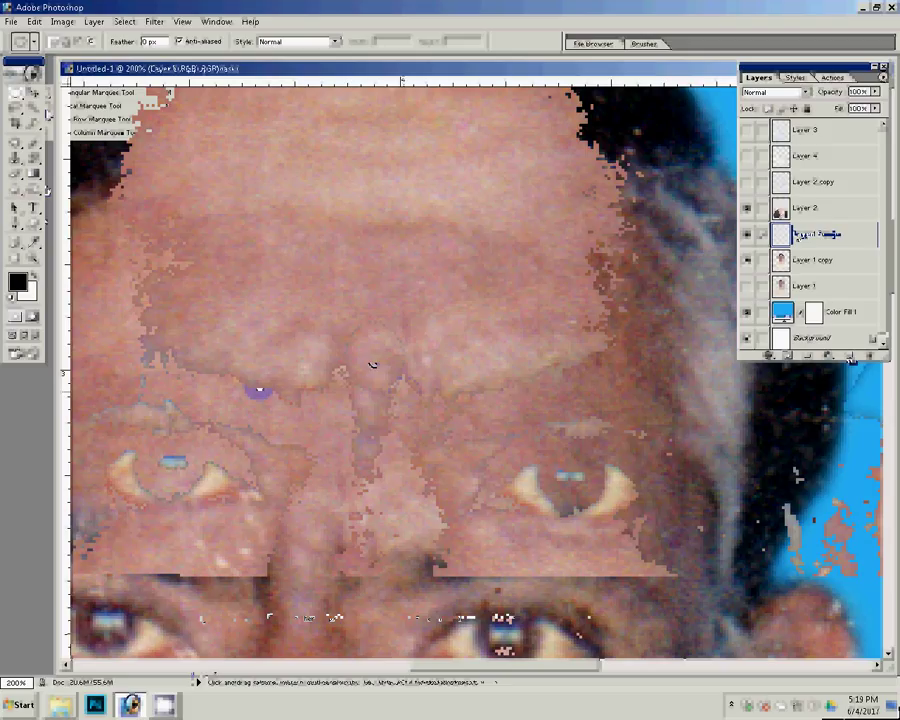
click(356, 347)
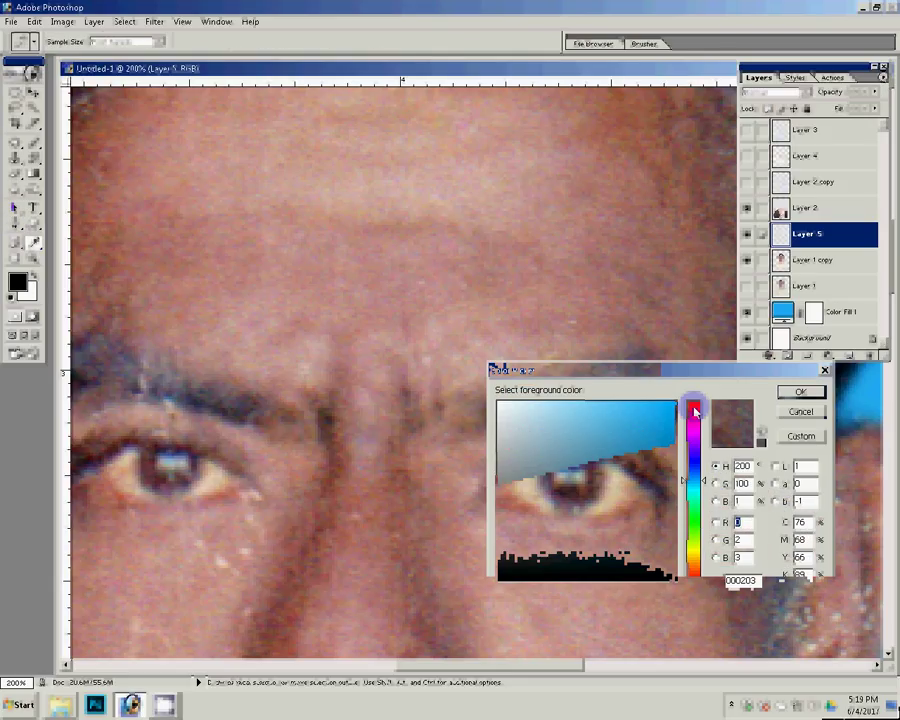
click(694, 410)
text(255)
key(Return)
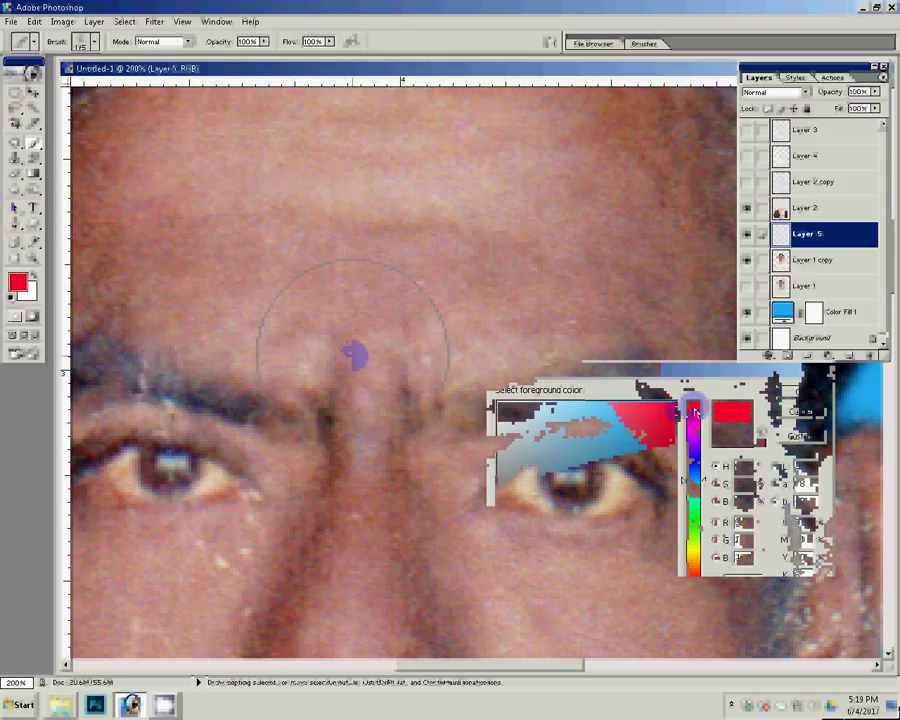
- Paint a red mark between the eyebrows with a size-20 brush, then fit the portrait on screen
key(bracketright)
key(bracketright)
key(bracketright)
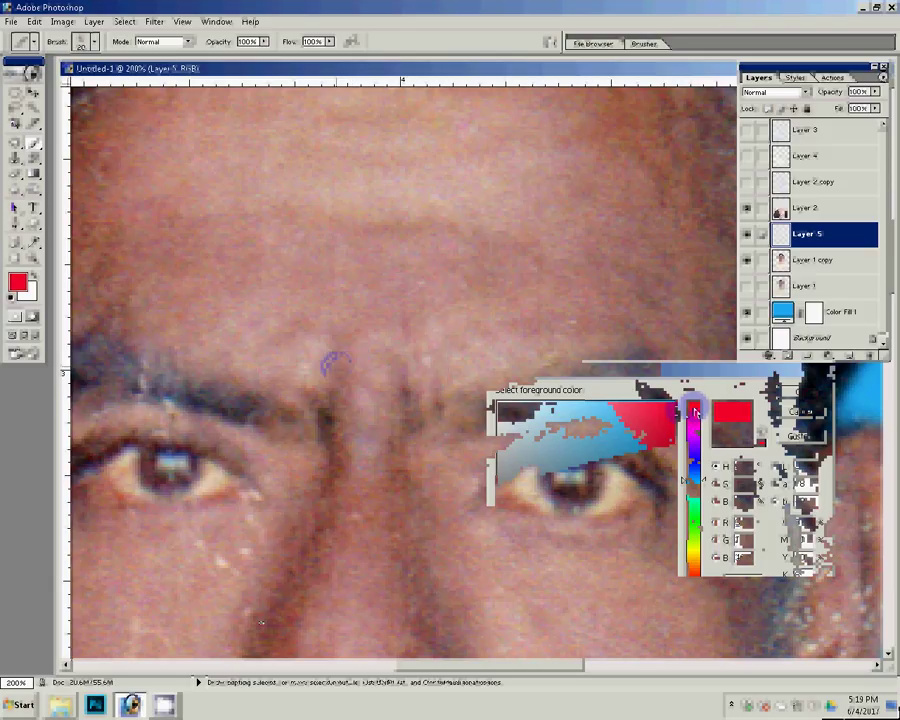
drag(333, 364, 418, 364)
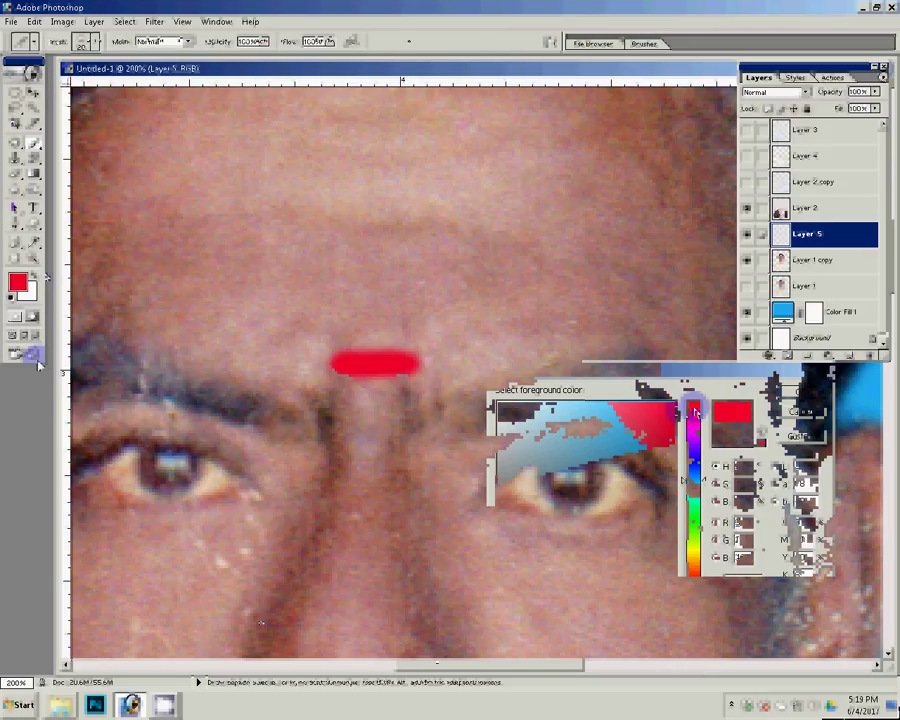
key(z)
key(ctrl+0)
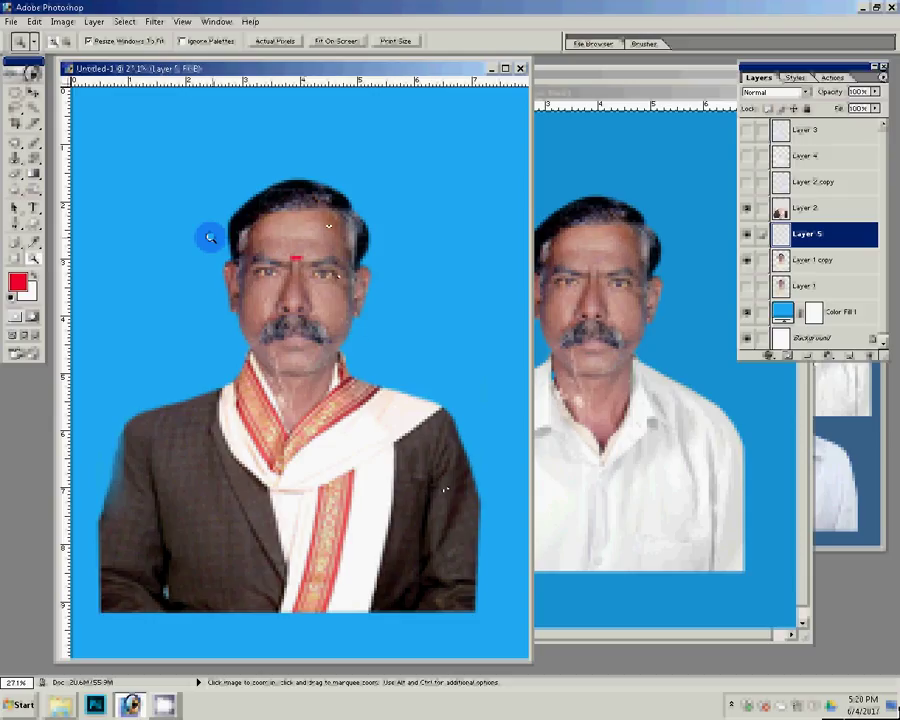
- Zoom the man's face to 100%, choose the Dodge tool and select Layer 1 copy
alt+click(492, 509)
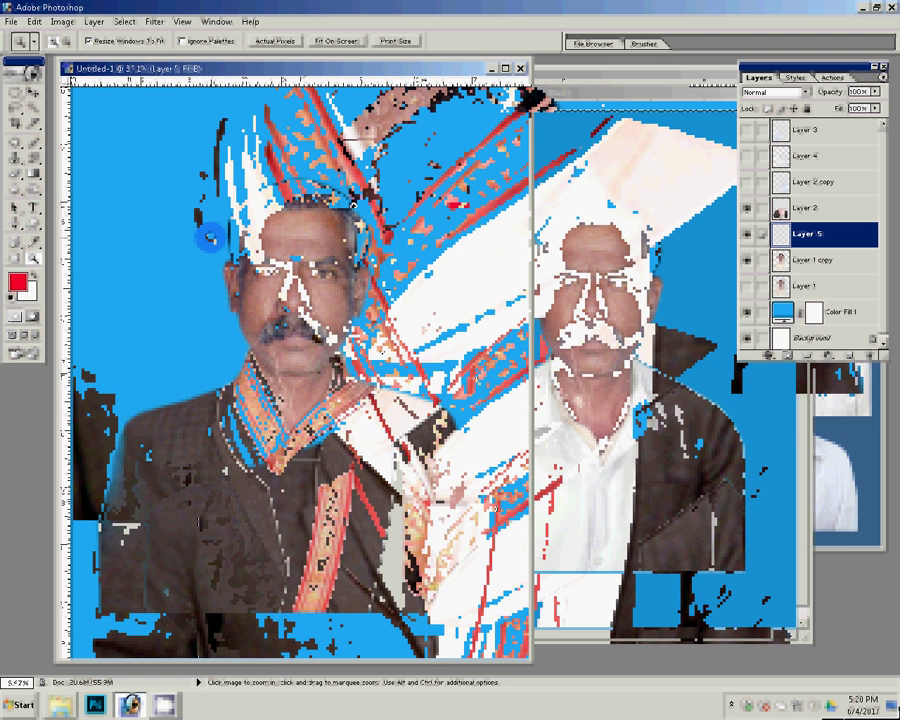
click(358, 512)
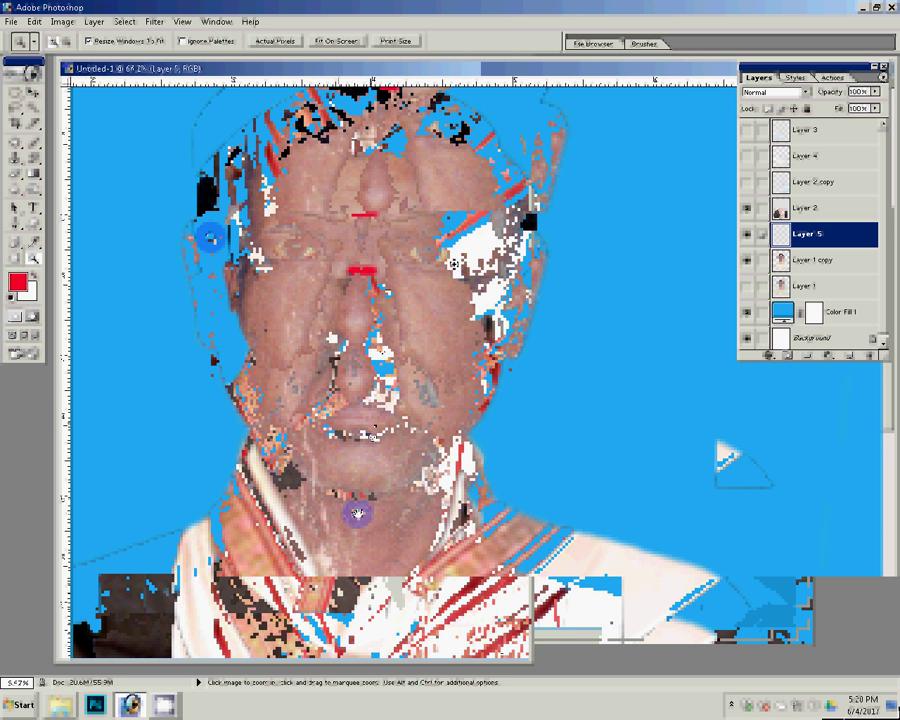
click(358, 512)
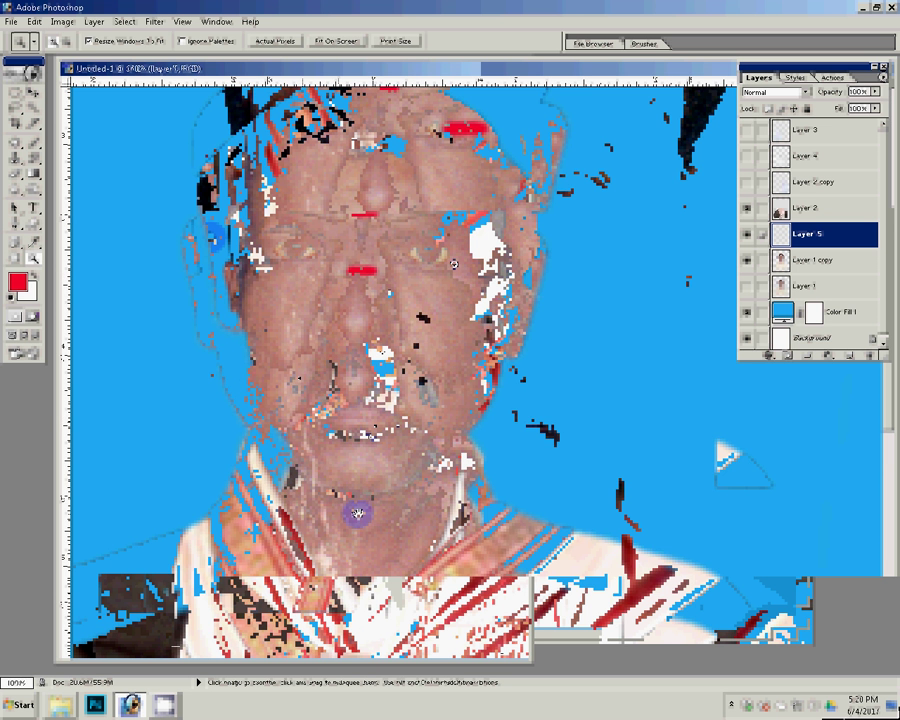
click(32, 190)
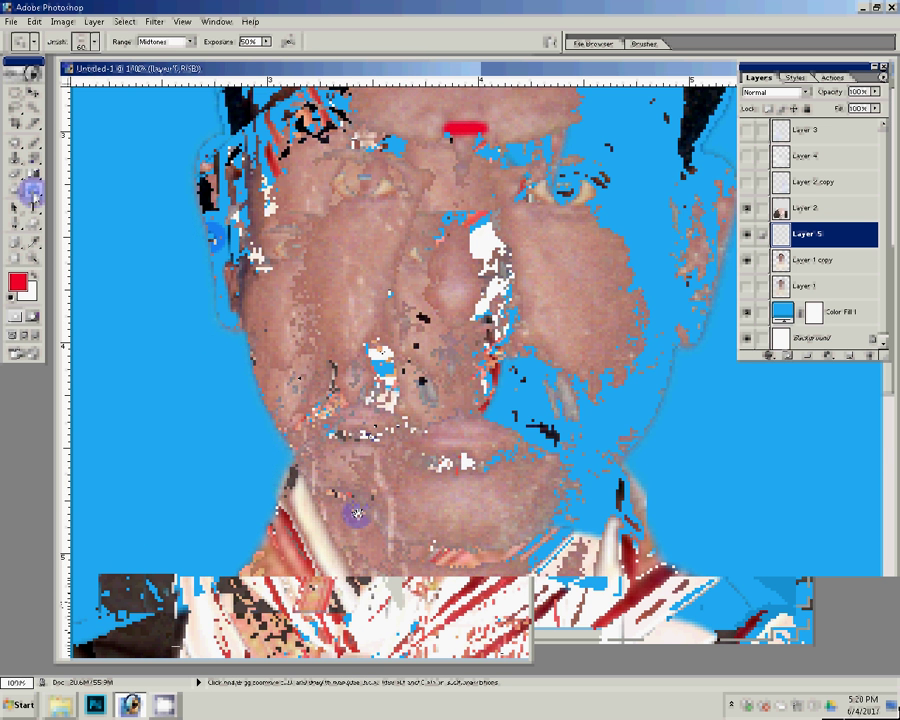
click(806, 259)
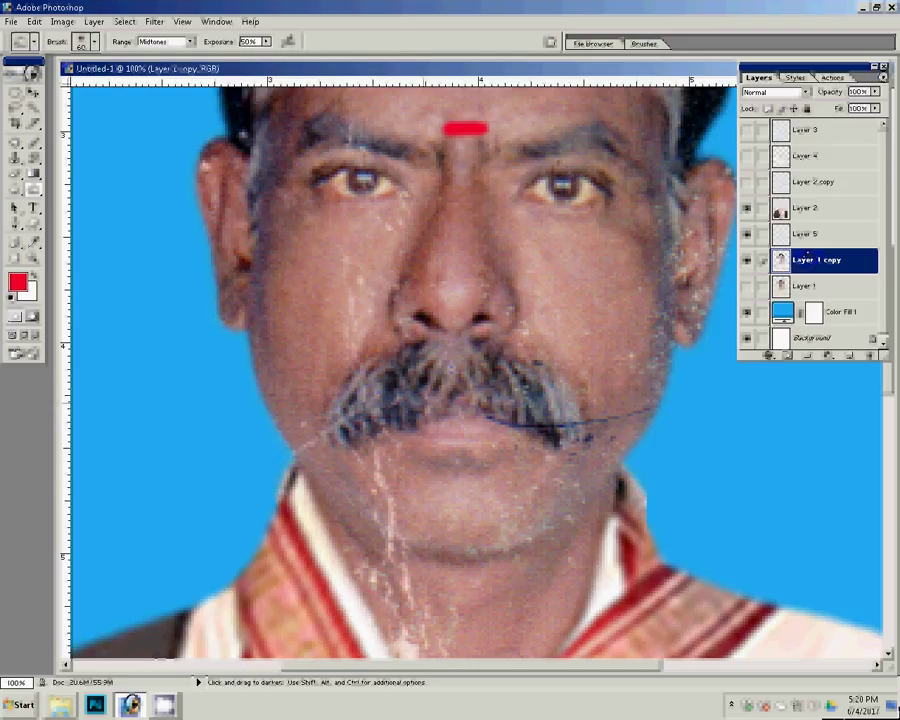
- Burn along the upper-left hair outline on Layer 1 copy to blend it into the blue
mouse_move(343, 395)
mouse_down()
mouse_move(323, 530)
mouse_move(323, 658)
mouse_up()
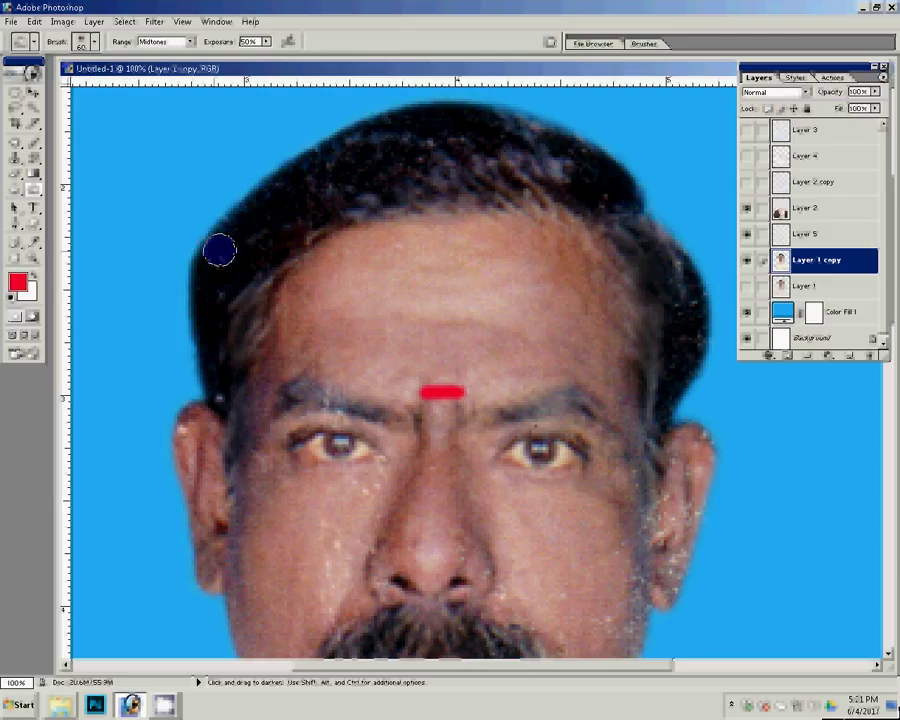
click(219, 250)
drag(219, 250, 213, 237)
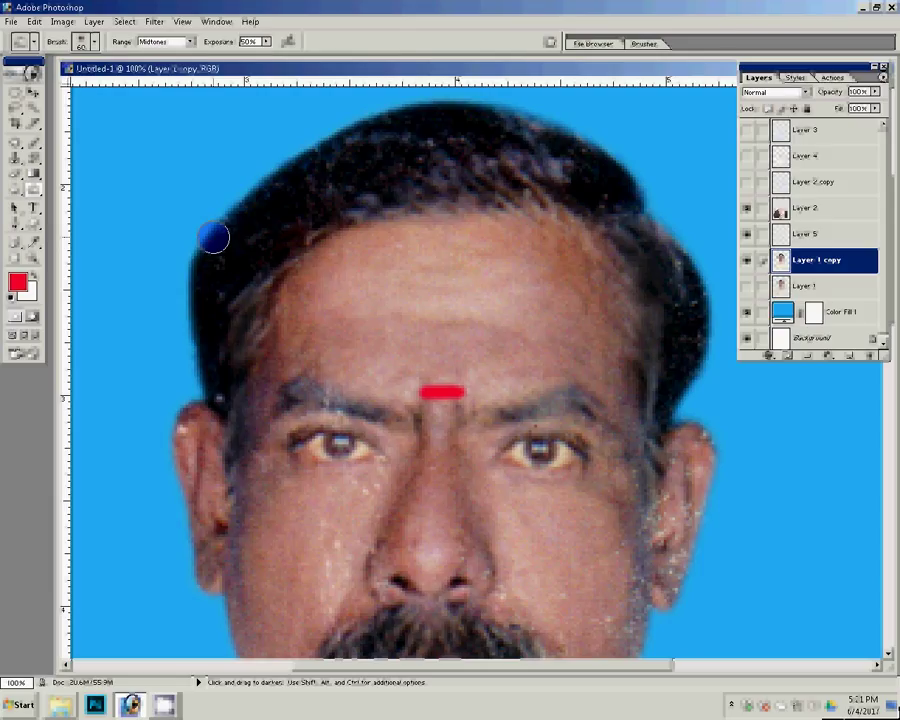
click(111, 130)
- Set the Clone Stamp brush to size 30 and sample a source spot in the hair
key(s)
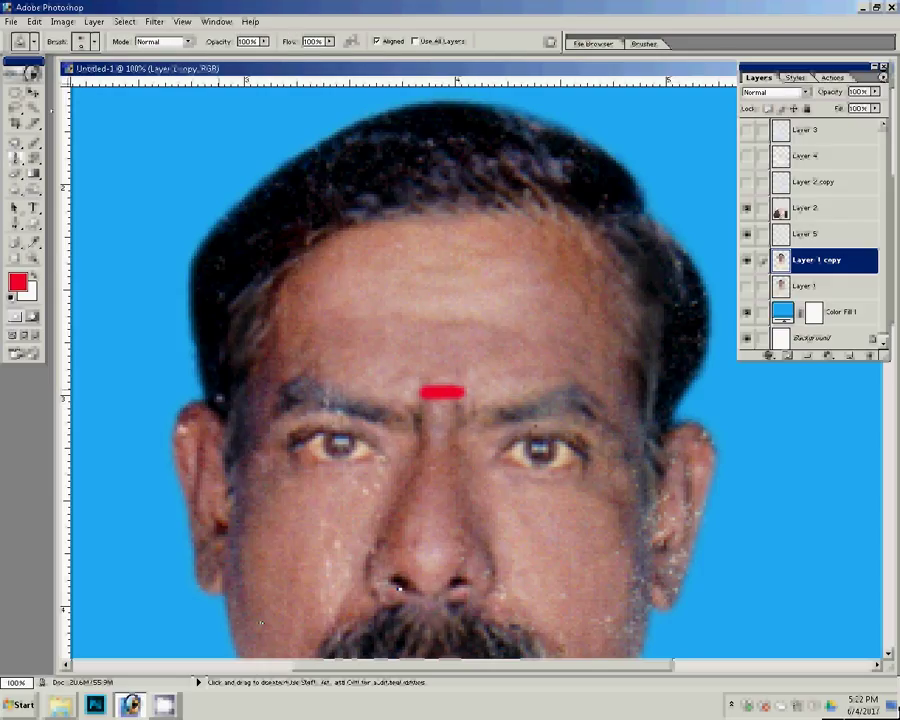
key(bracketright)
key(bracketright)
key(bracketright)
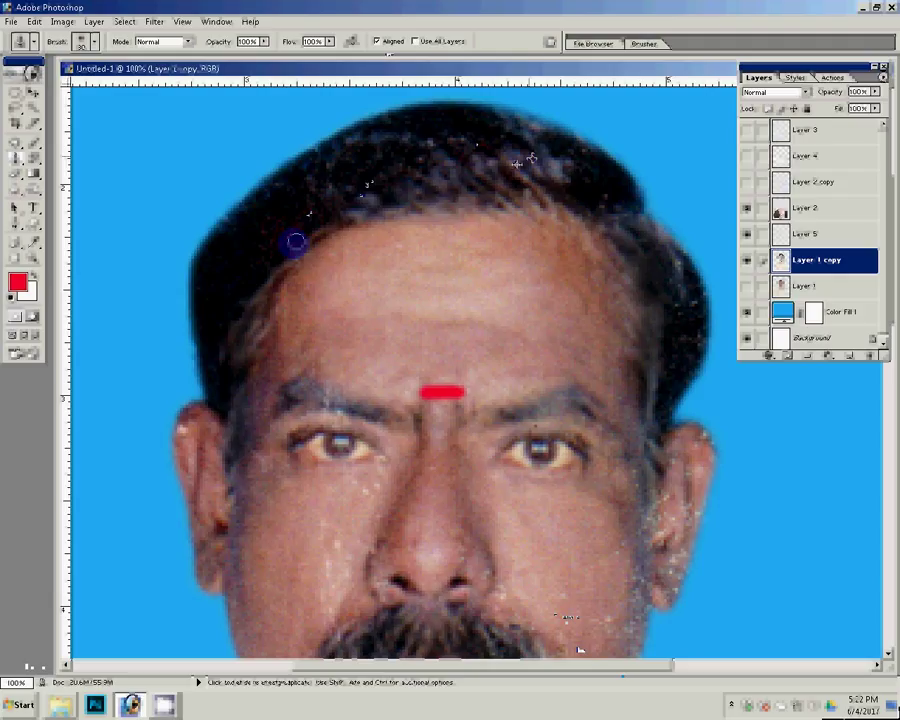
alt+click(406, 132)
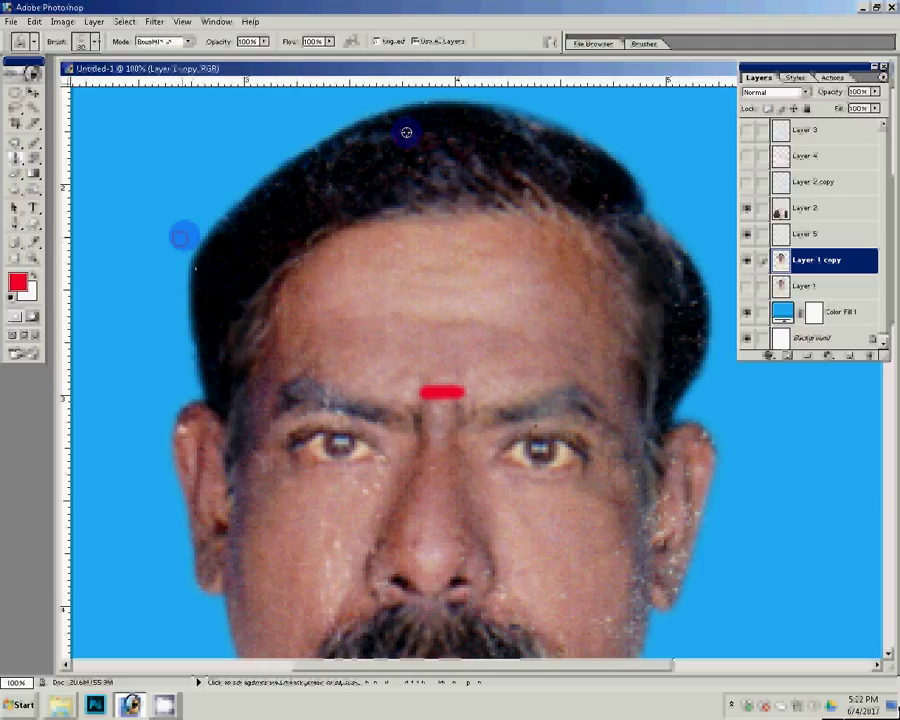
- Set the eraser brush to size 50 and magnify the face to 200%
key(e)
key(bracketright)
key(bracketright)
key(bracketright)
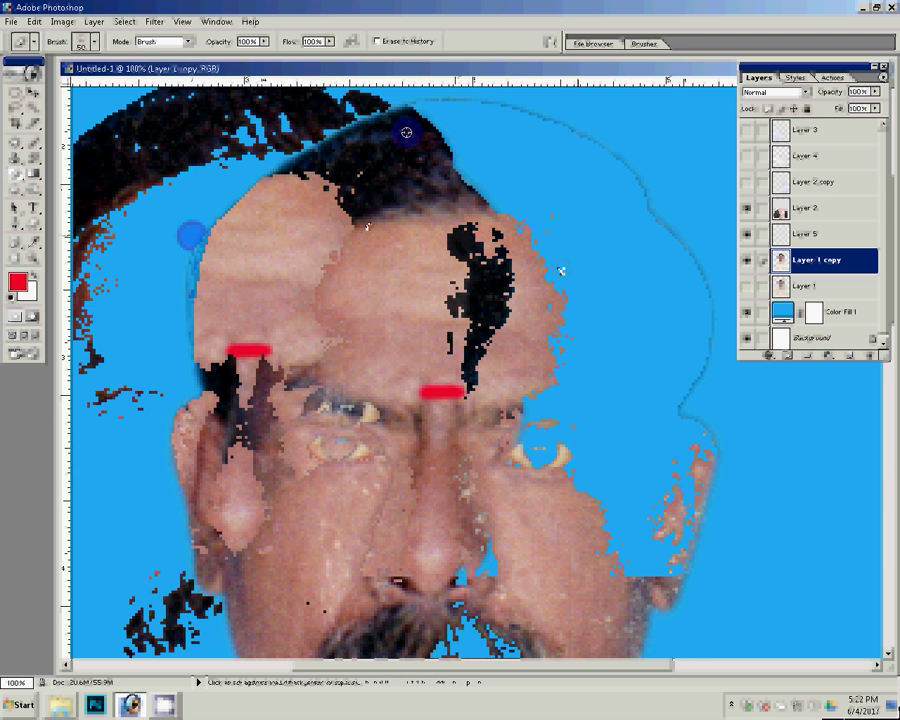
key(z)
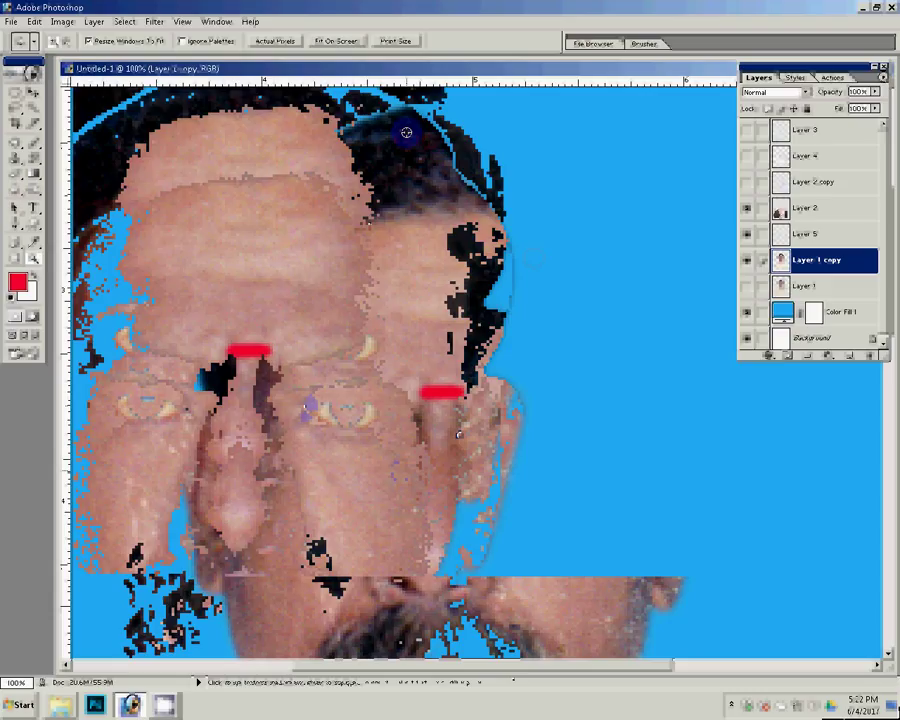
click(240, 426)
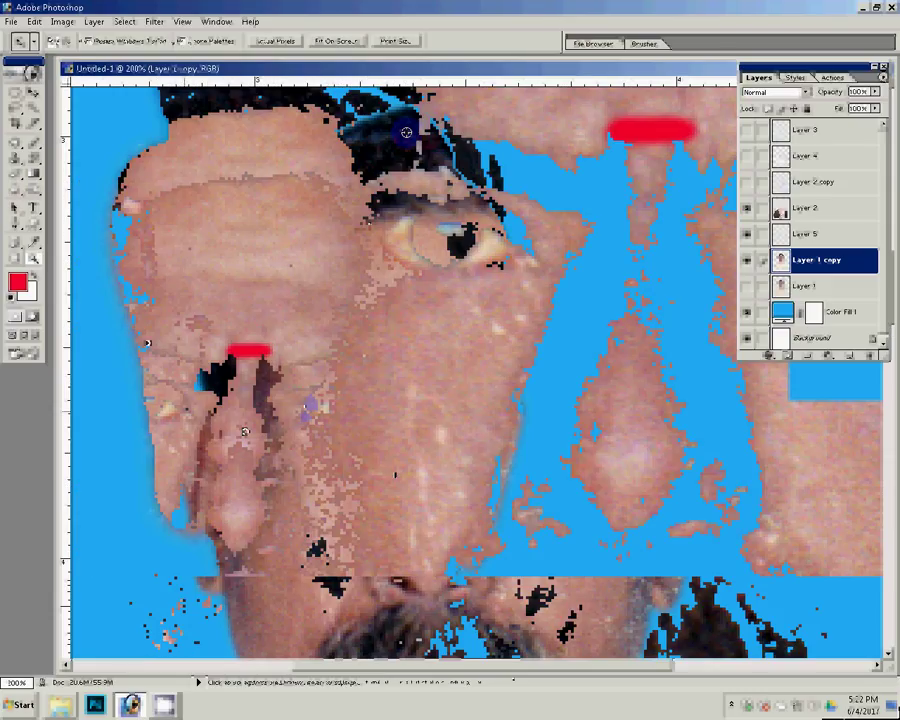
- Use the Patch tool to outline the spotted cheek beside the nose and drag it onto clean skin
key(j)
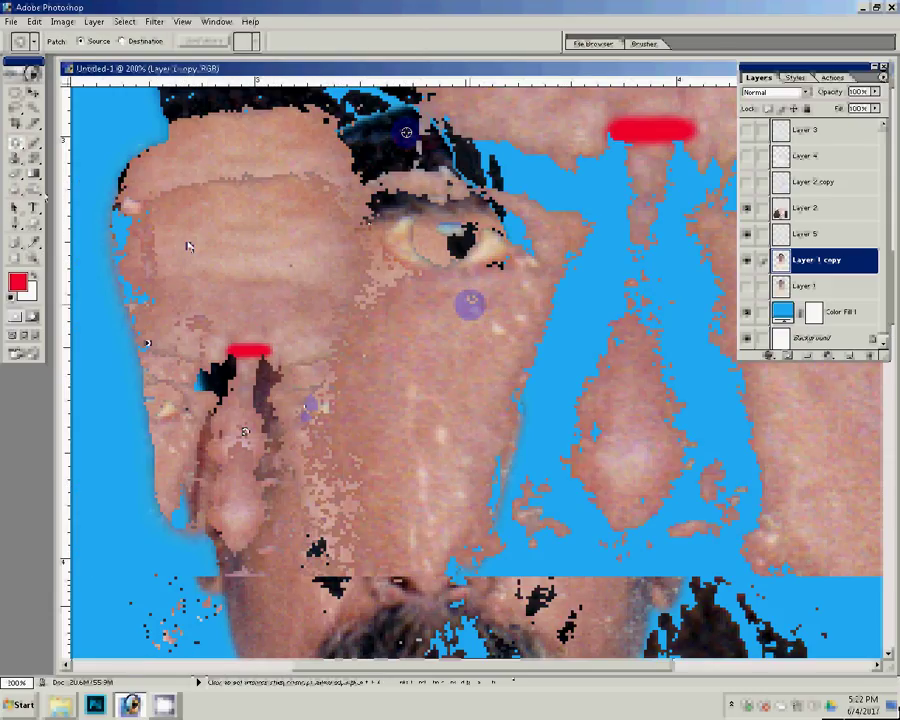
drag(466, 302, 475, 348)
key(Return)
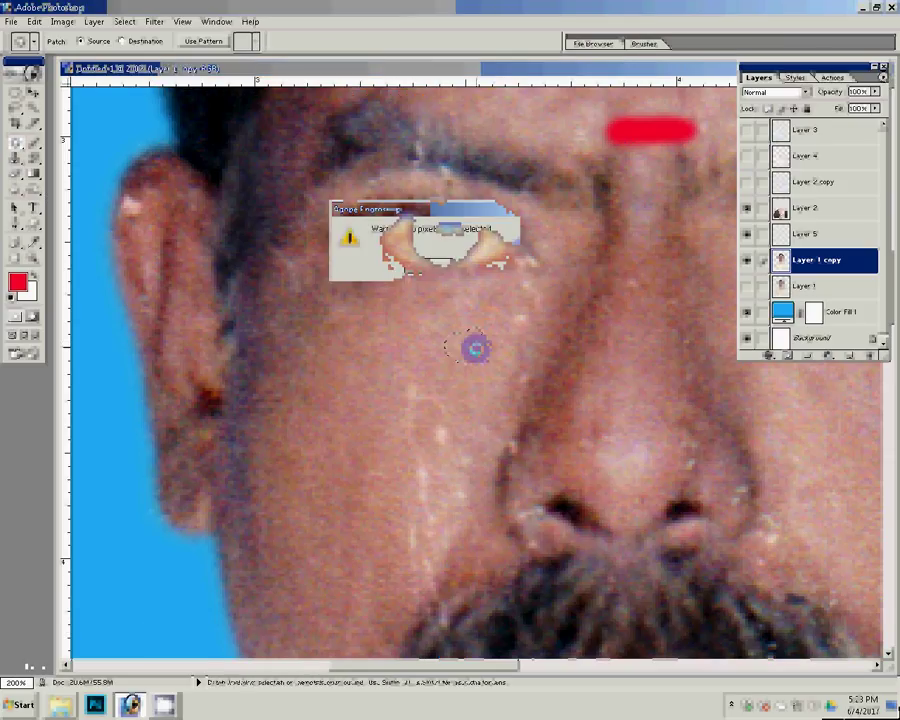
key(Return)
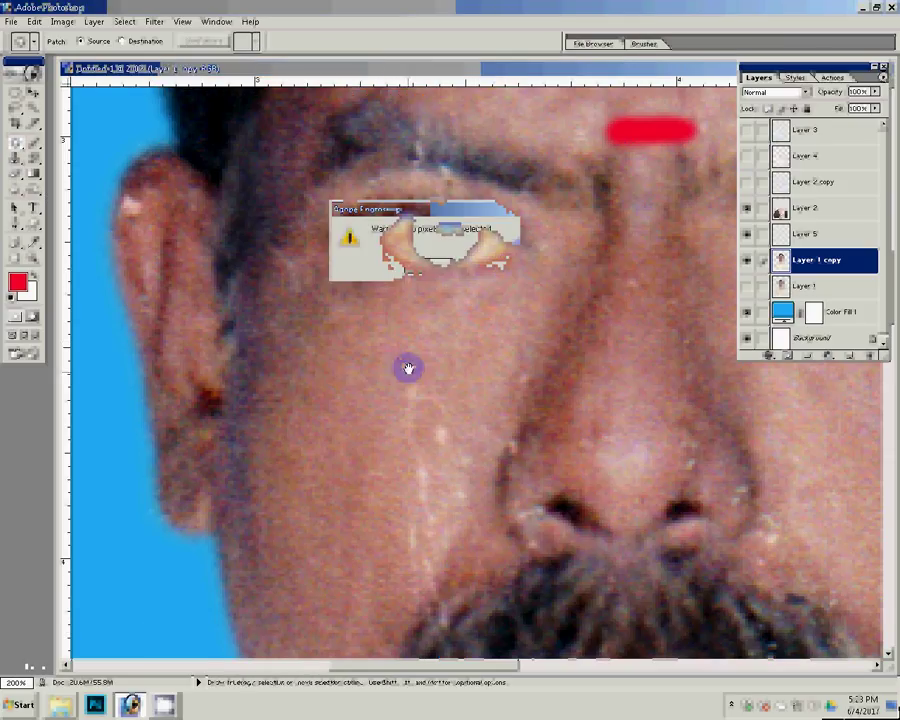
scroll(406, 366, down, 3)
mouse_move(410, 245)
mouse_down()
mouse_move(420, 225)
mouse_move(435, 280)
mouse_move(408, 297)
mouse_up()
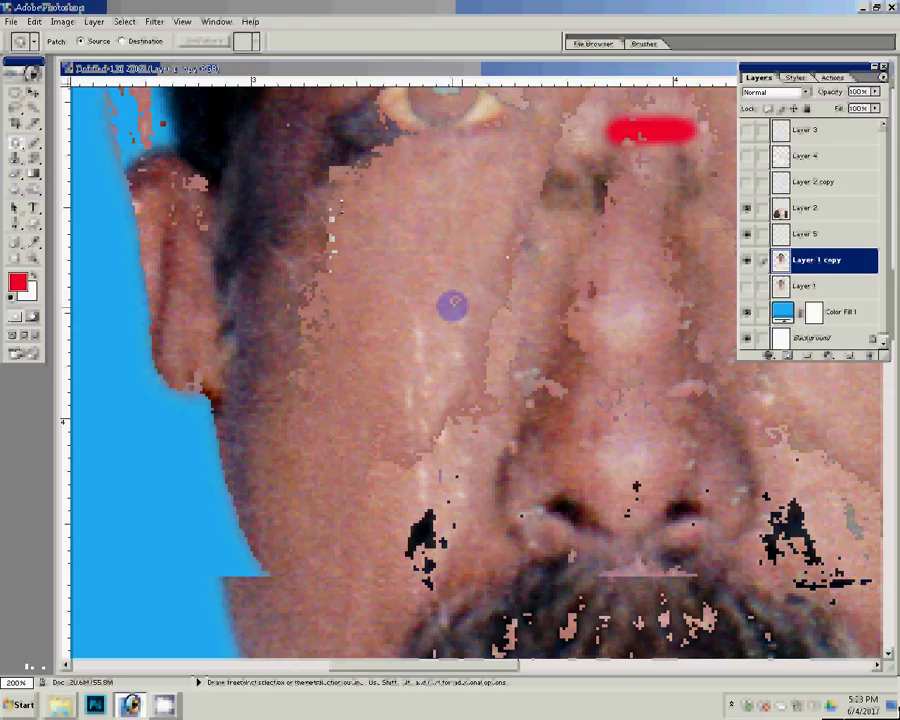
mouse_move(410, 328)
mouse_down()
mouse_move(392, 345)
mouse_move(487, 303)
mouse_move(515, 303)
mouse_up()
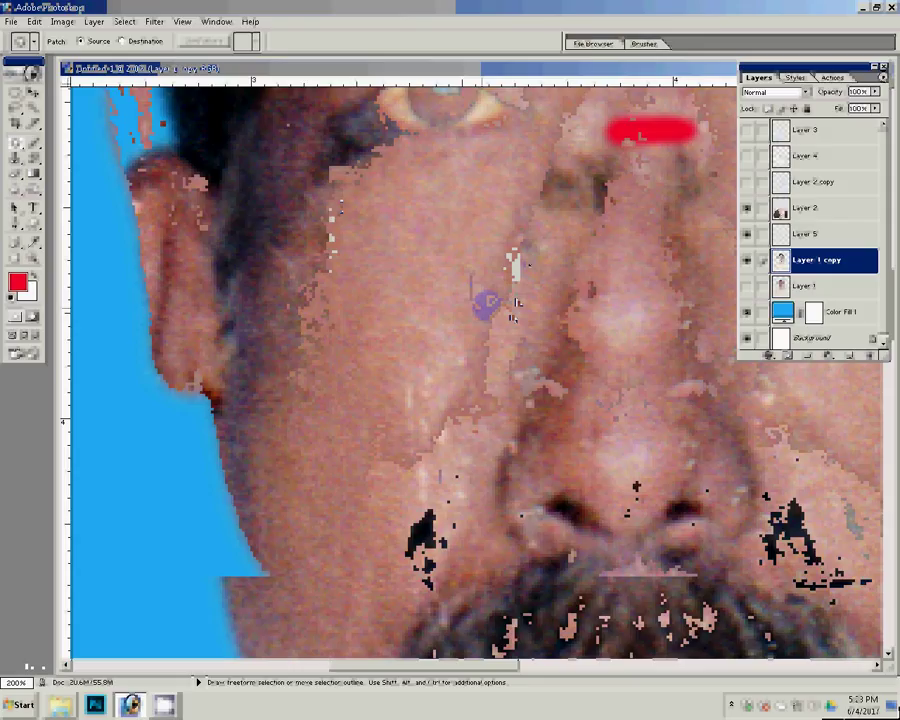
drag(487, 303, 512, 215)
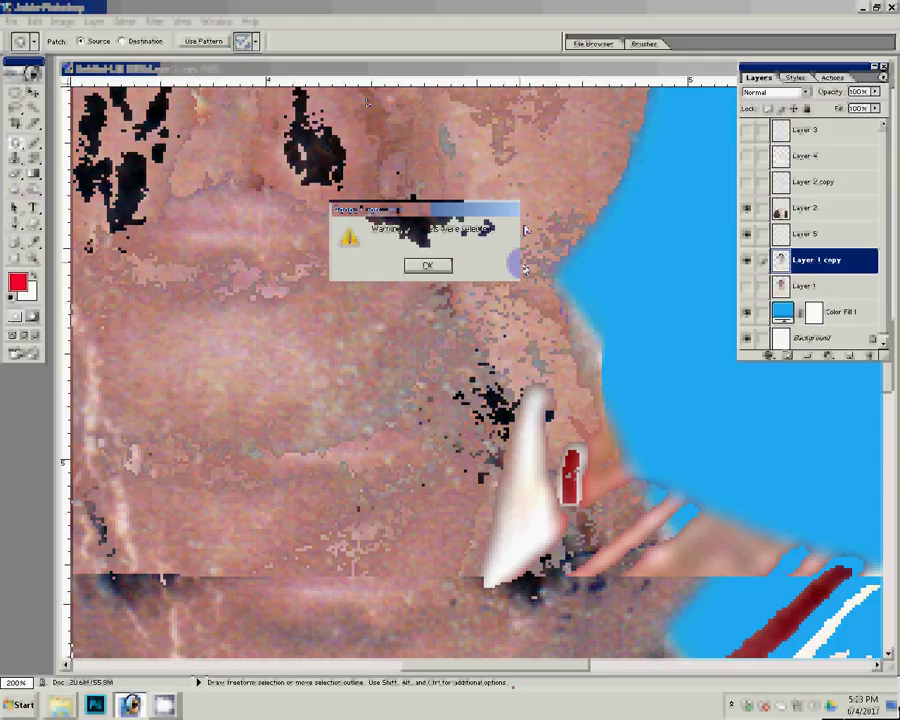
- Dismiss the 'No pixels were selected' warning, pan to the chin and neck, and outline an area under the chin
key(Return)
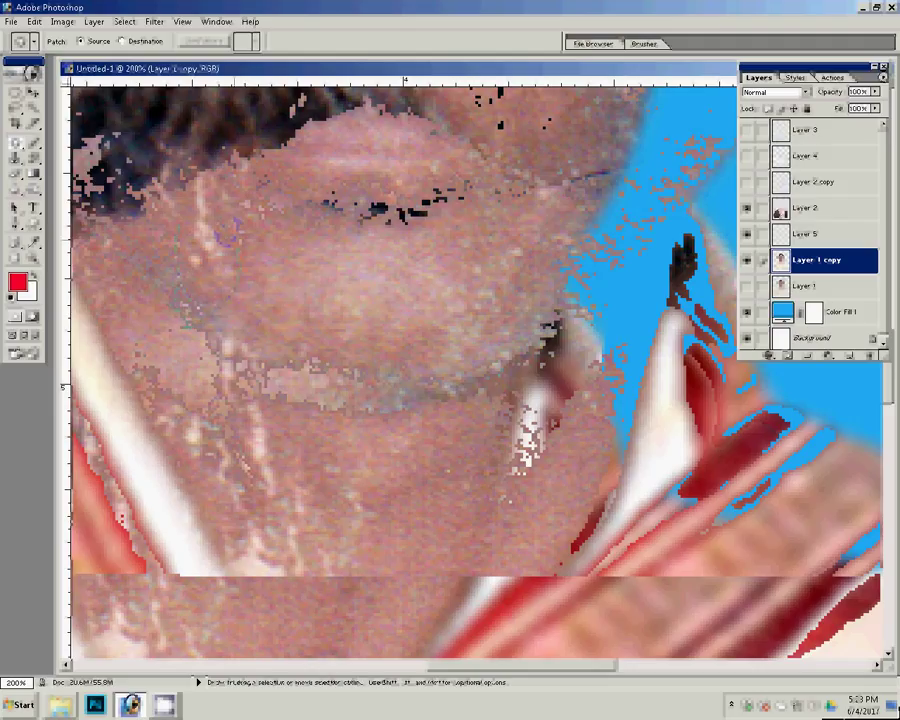
drag(176, 233, 258, 381)
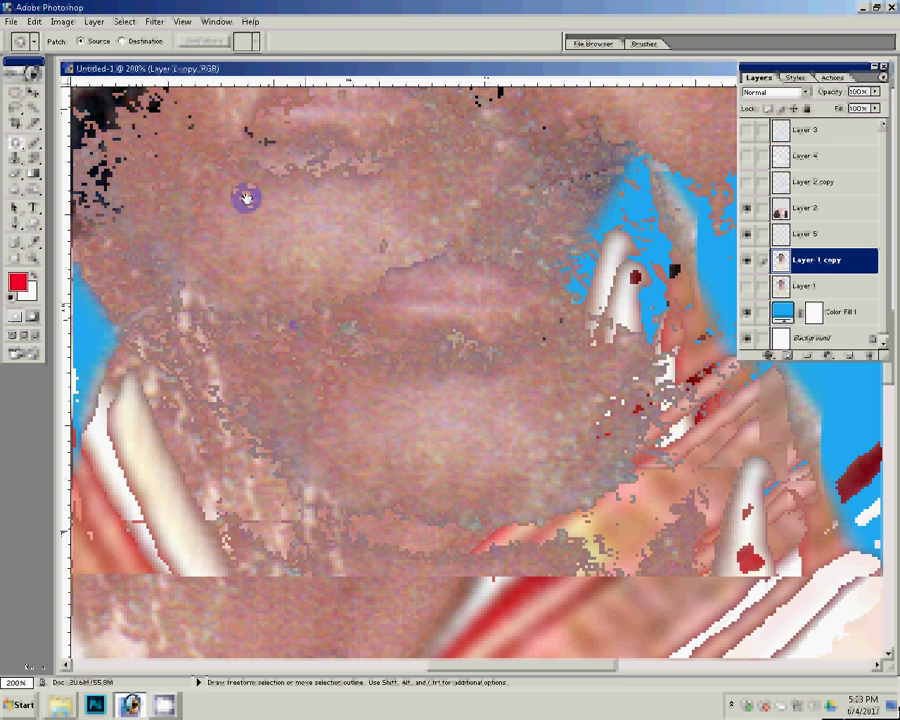
drag(246, 197, 279, 396)
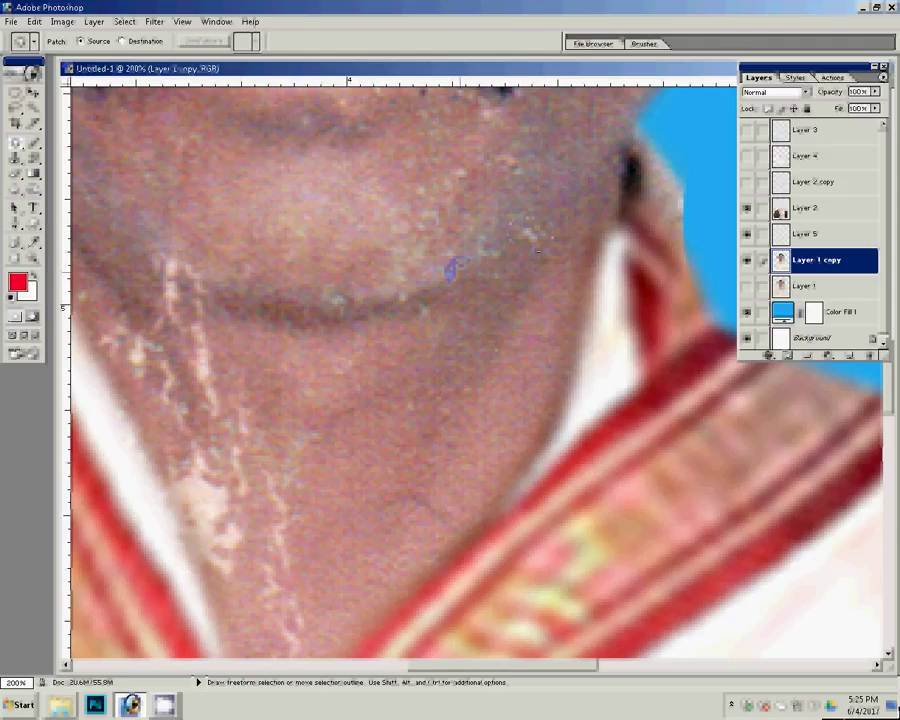
click(522, 291)
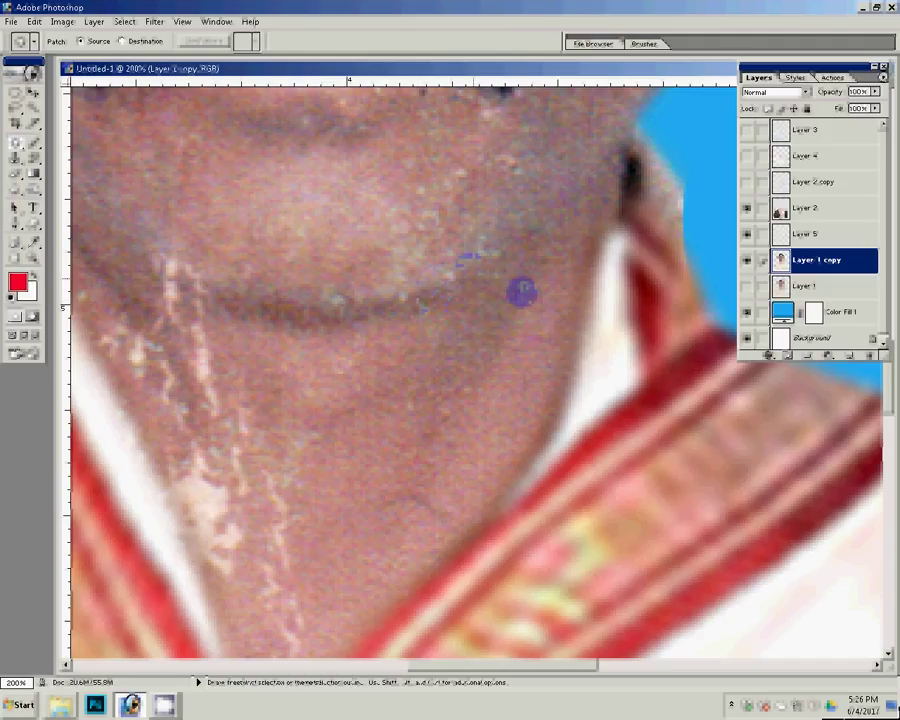
click(400, 261)
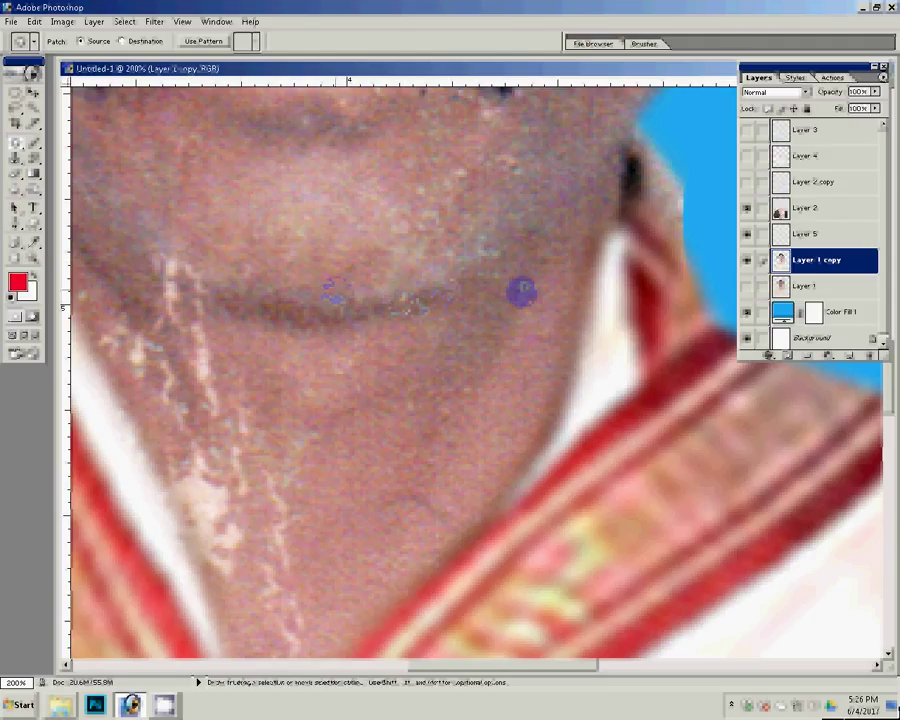
click(308, 327)
- Clear the old selection and outline the pale streak on the left side of the neck
click(263, 331)
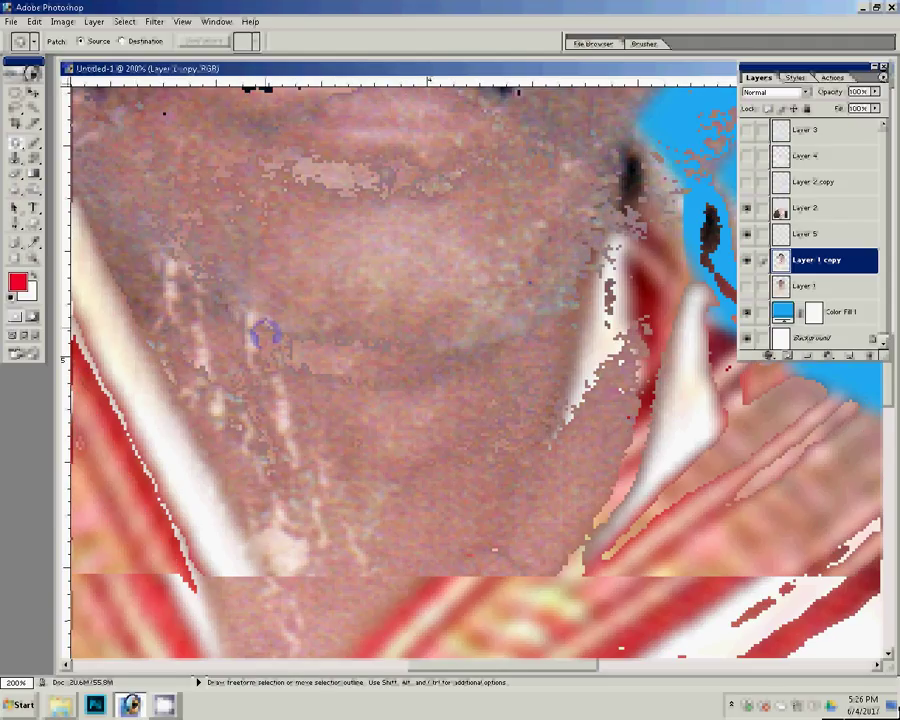
click(240, 306)
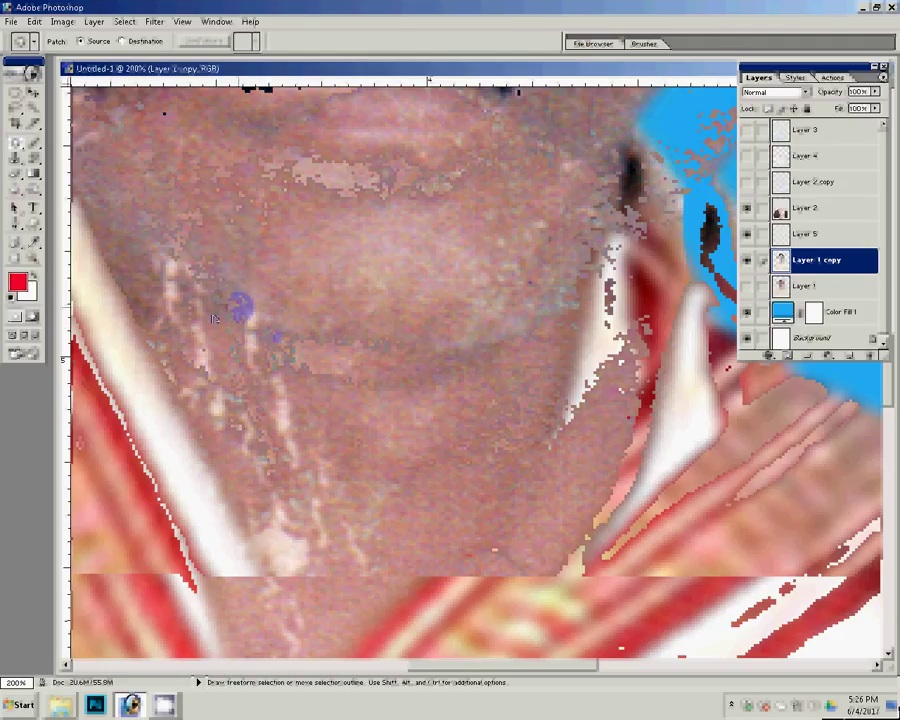
click(320, 408)
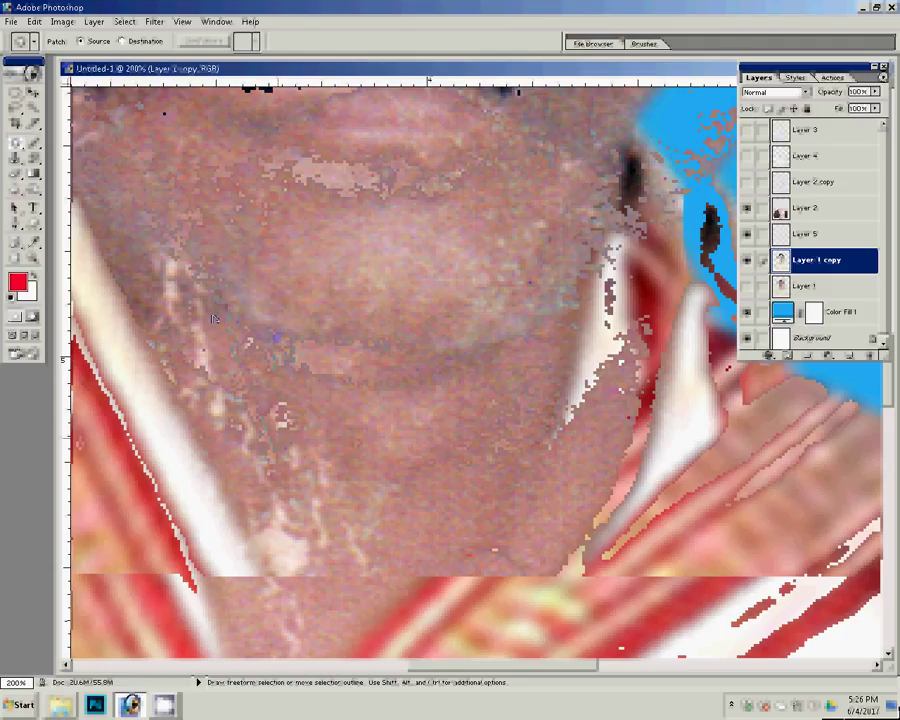
click(315, 463)
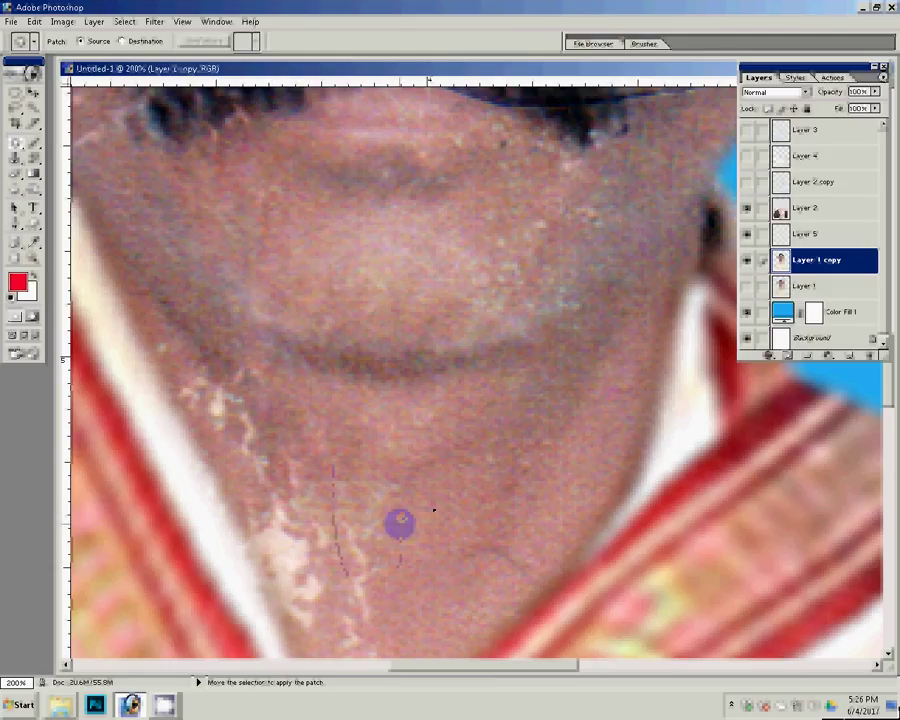
click(422, 467)
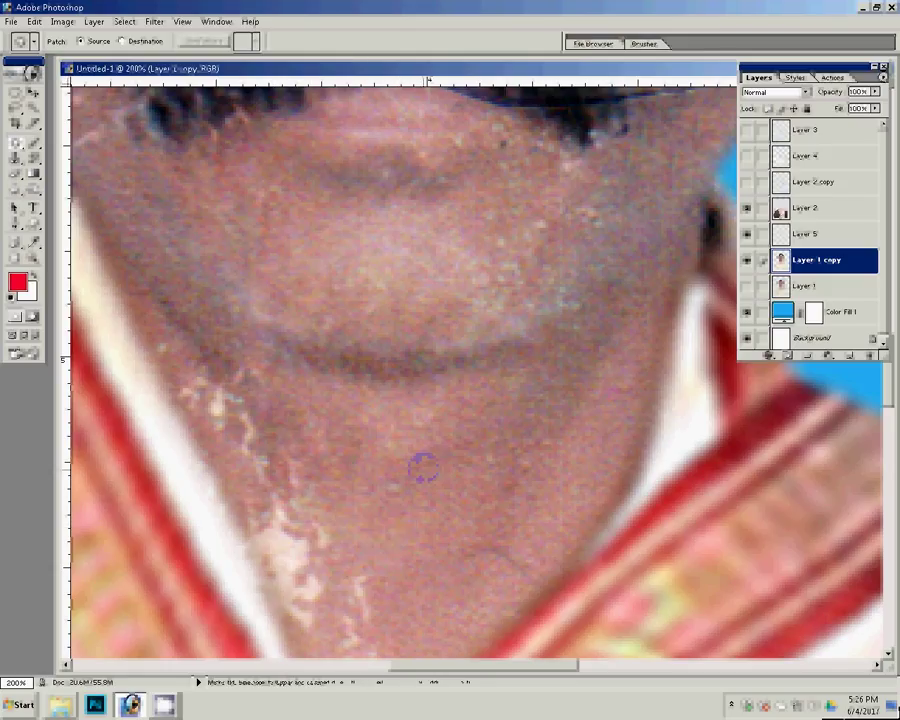
mouse_move(422, 467)
mouse_down()
mouse_move(305, 545)
mouse_move(311, 556)
mouse_move(338, 526)
mouse_up()
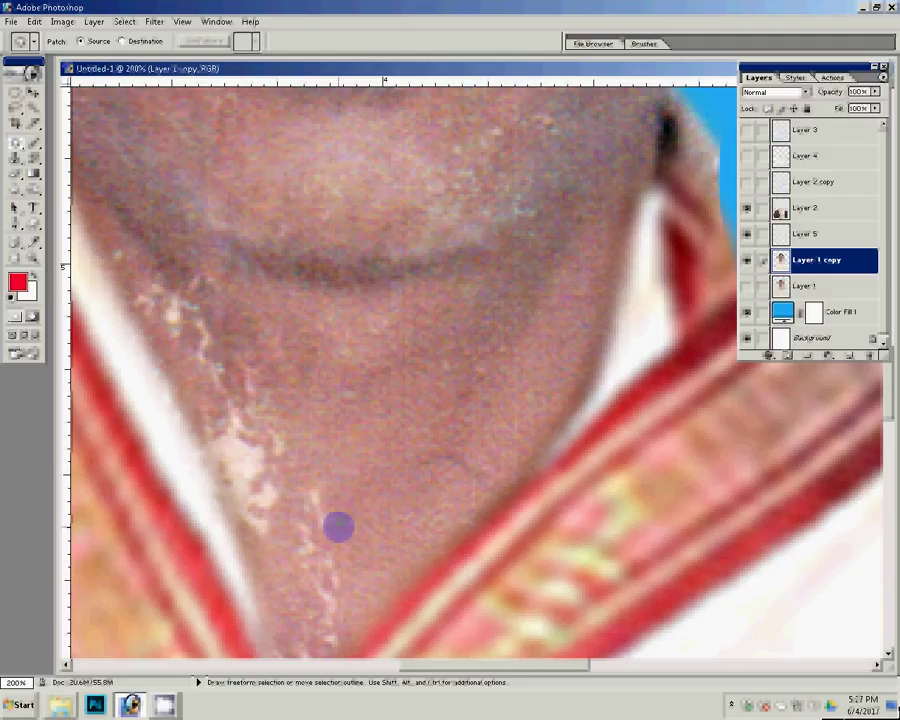
- Patch the lower-neck streaks with smooth neck skin and dismiss the no-pixels warning
mouse_move(295, 490)
mouse_down()
mouse_move(324, 521)
mouse_move(321, 546)
mouse_up()
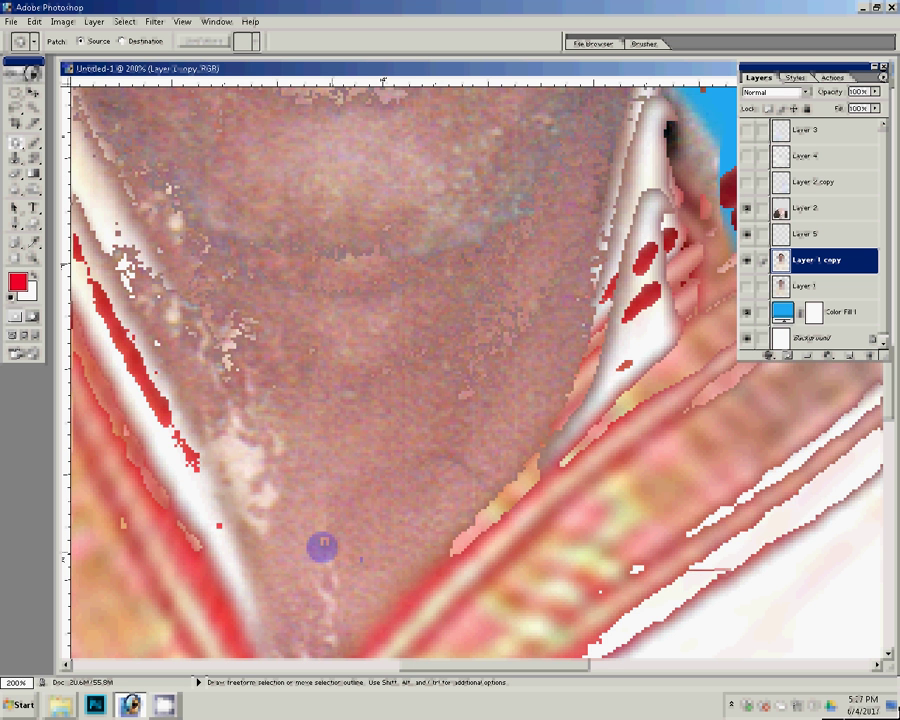
scroll(321, 546, down, 2)
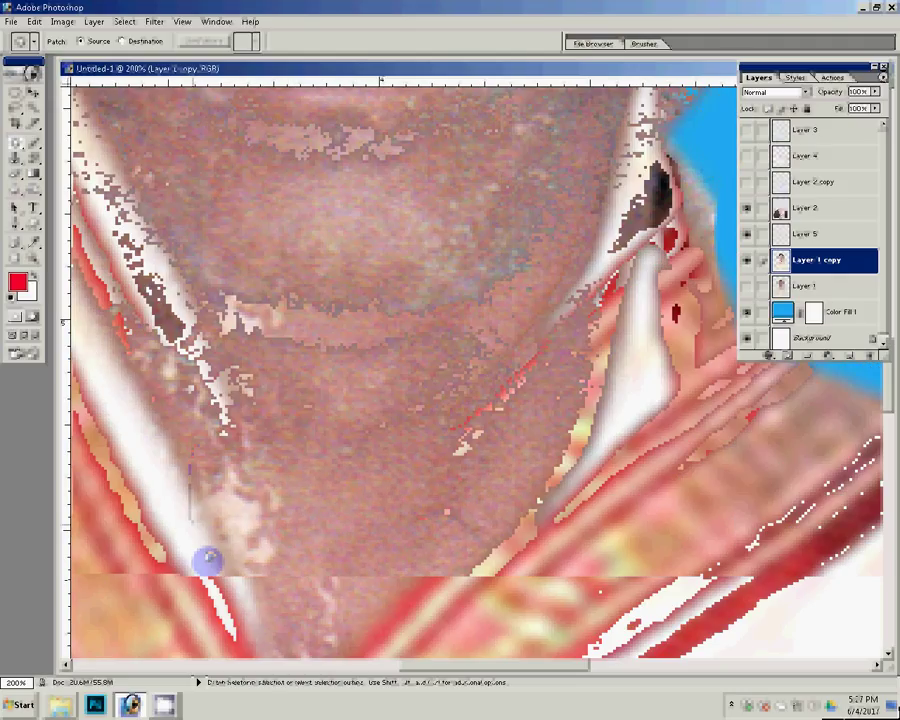
drag(209, 558, 200, 452)
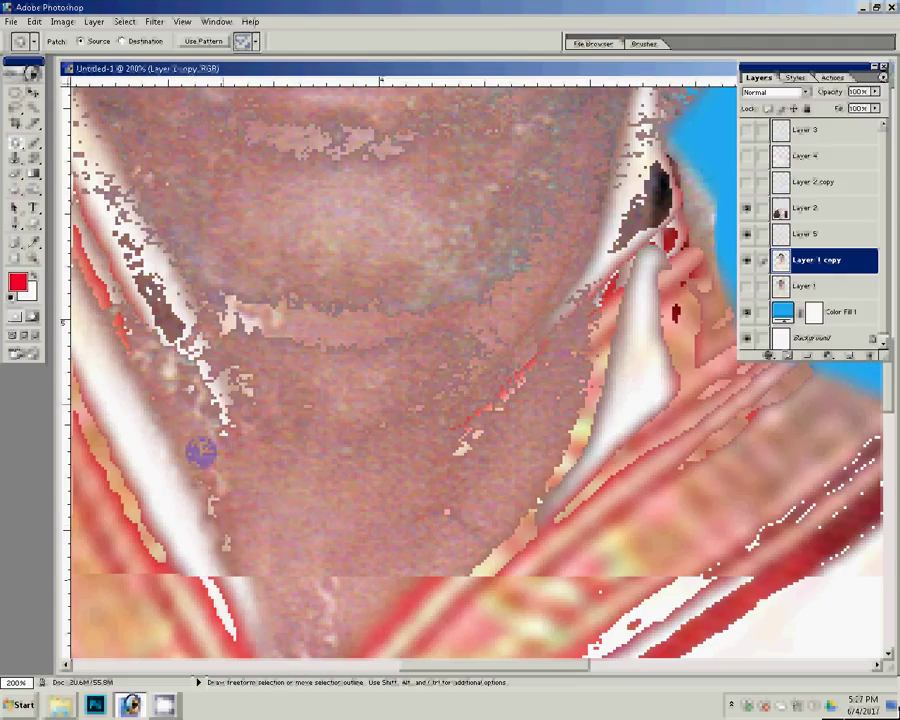
mouse_move(280, 435)
mouse_down()
mouse_move(299, 440)
mouse_move(195, 340)
mouse_up()
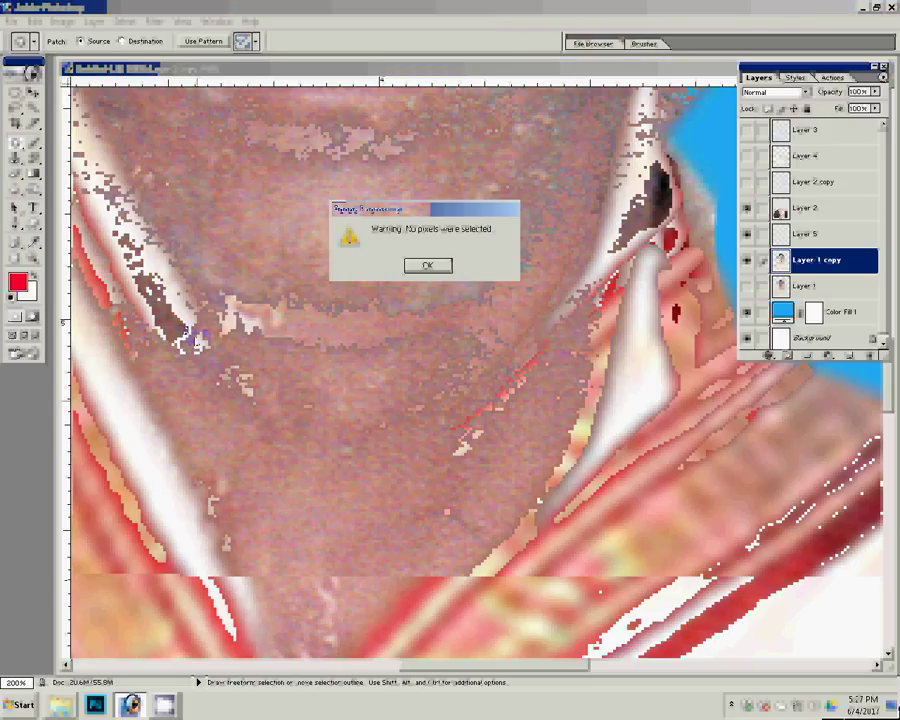
key(Return)
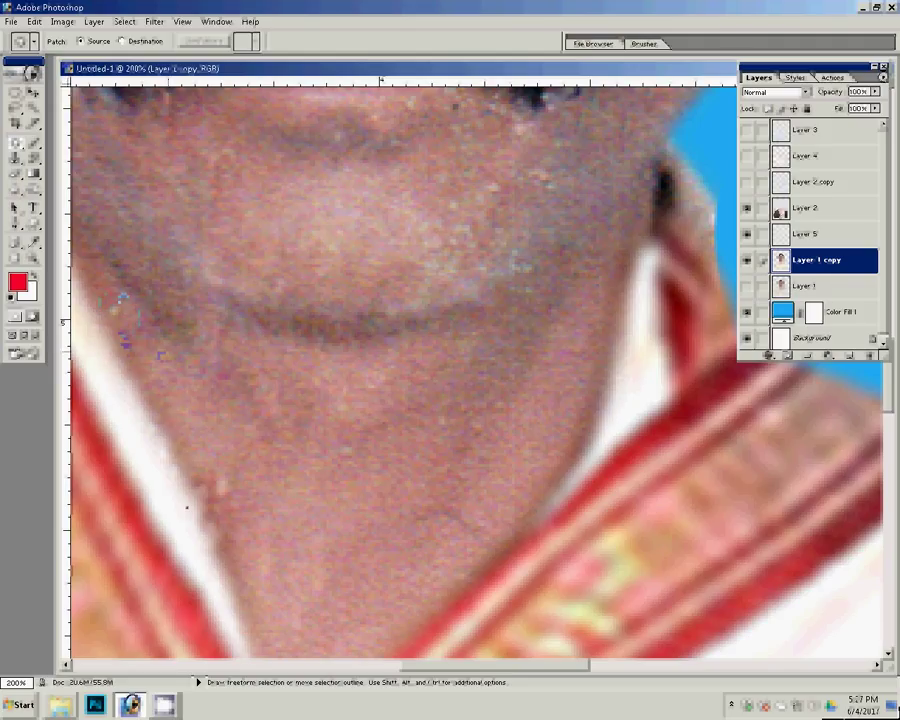
click(347, 481)
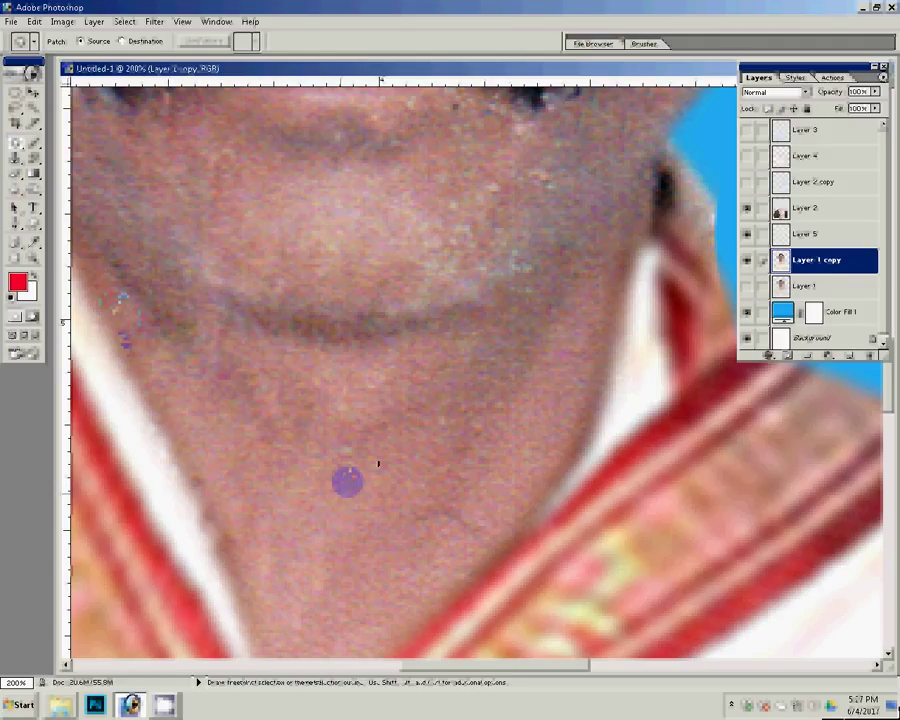
- Choose the Clone Stamp, then use Fit on Screen so the whole portrait is visible
scroll(514, 416, up, 3)
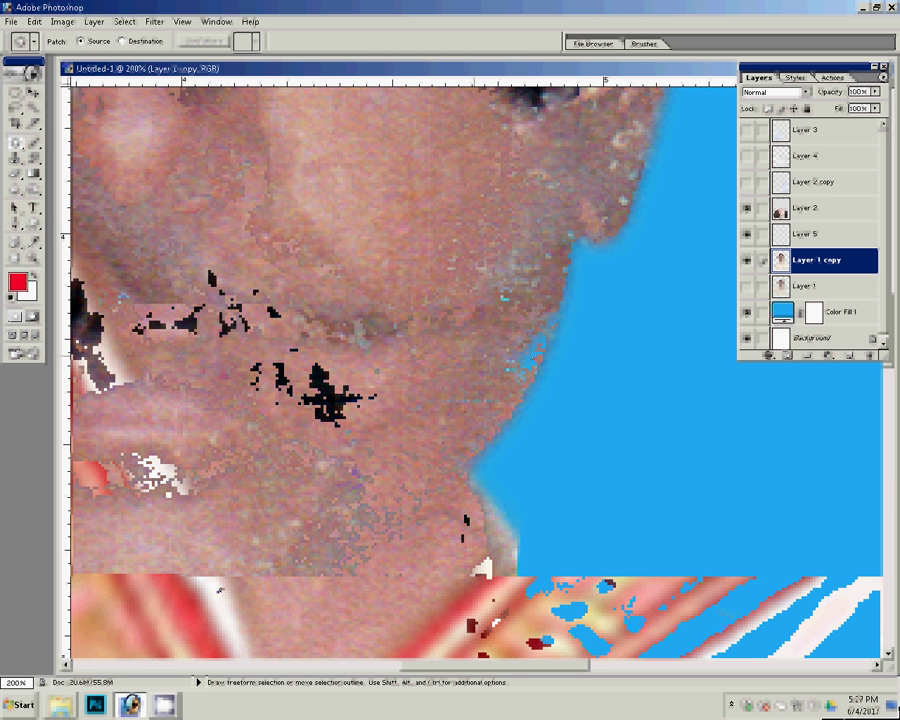
key(s)
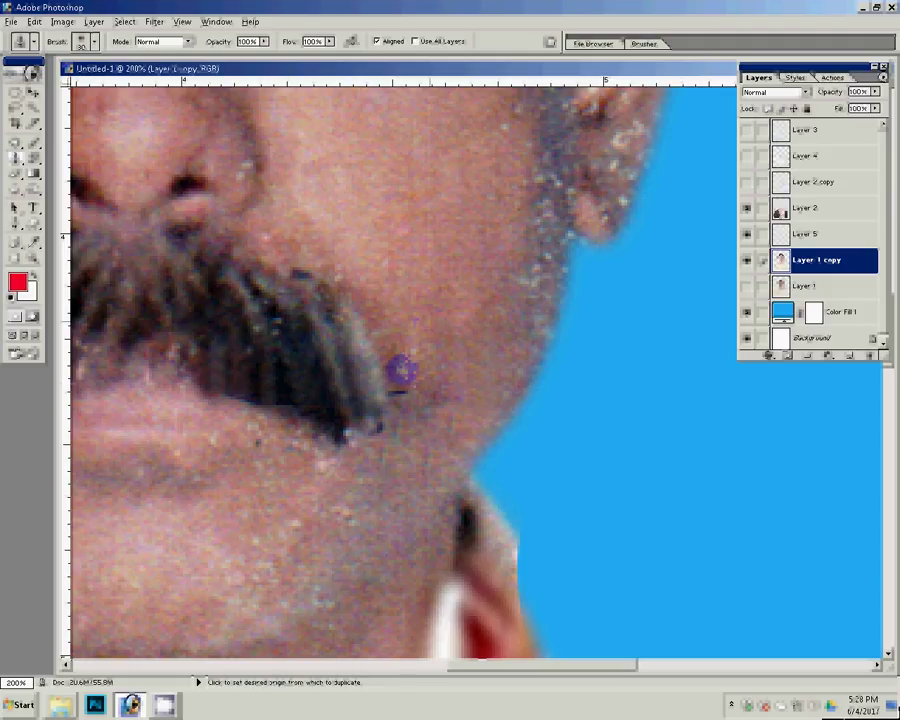
key(z)
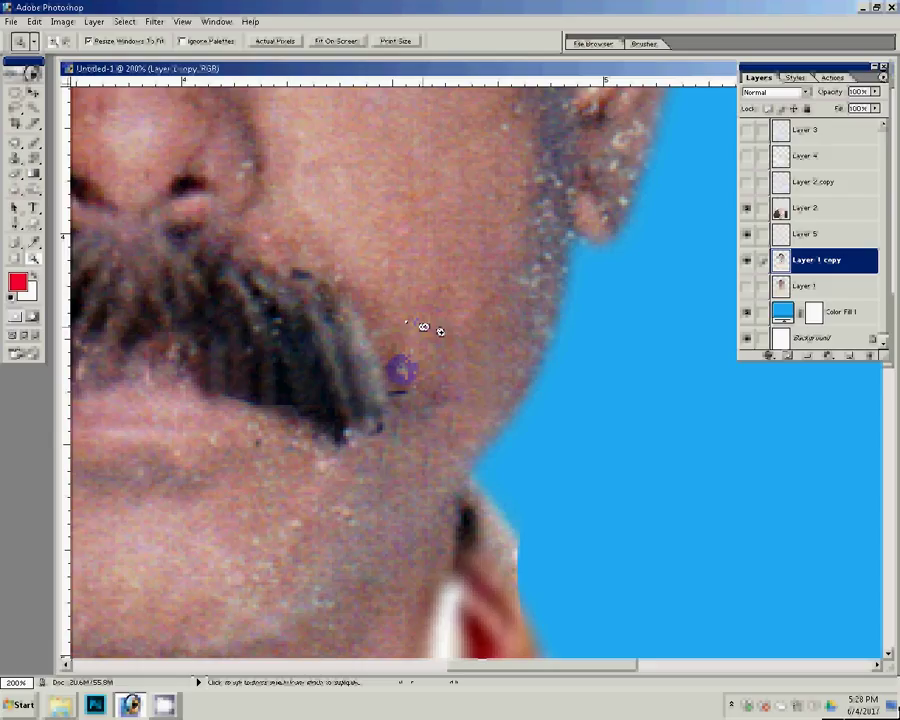
right_click(439, 330)
click(462, 343)
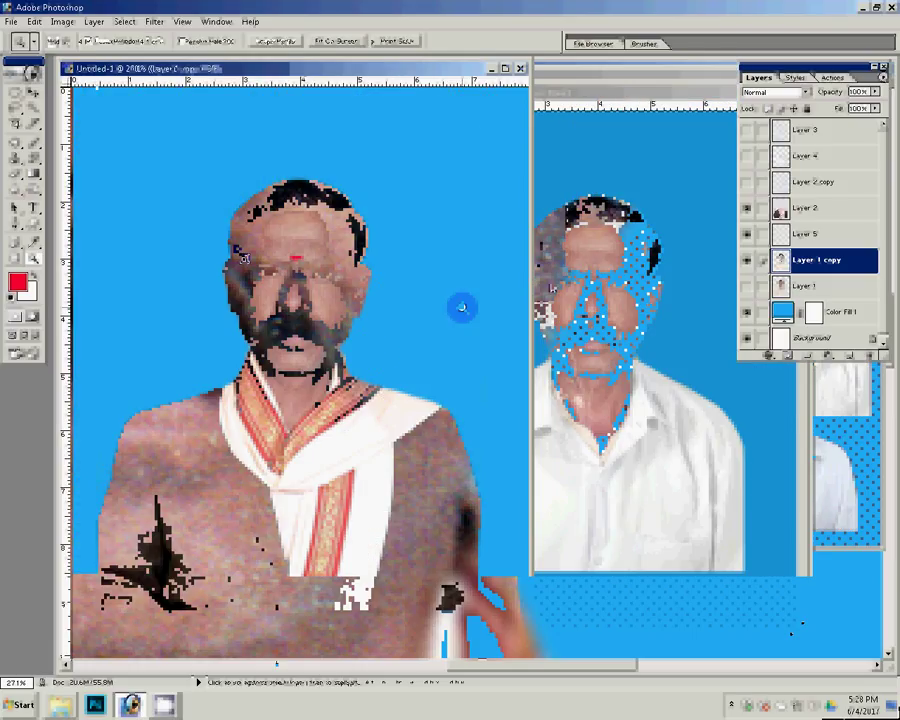
- Set the Crop tool to width 12, height 6 and resolution 300
key(c)
click(96, 123)
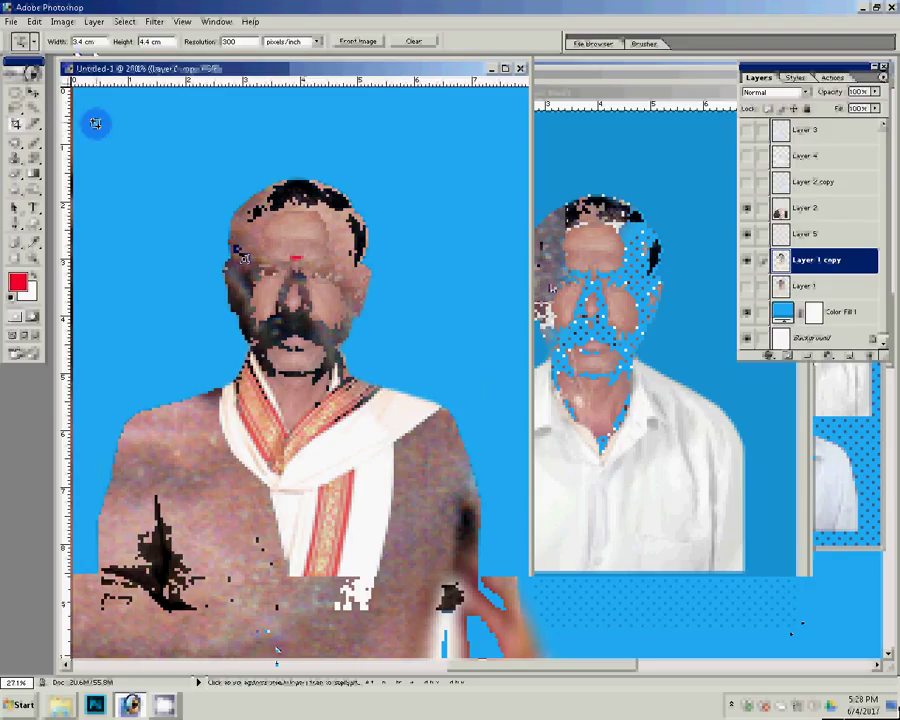
drag(95, 41, 62, 42)
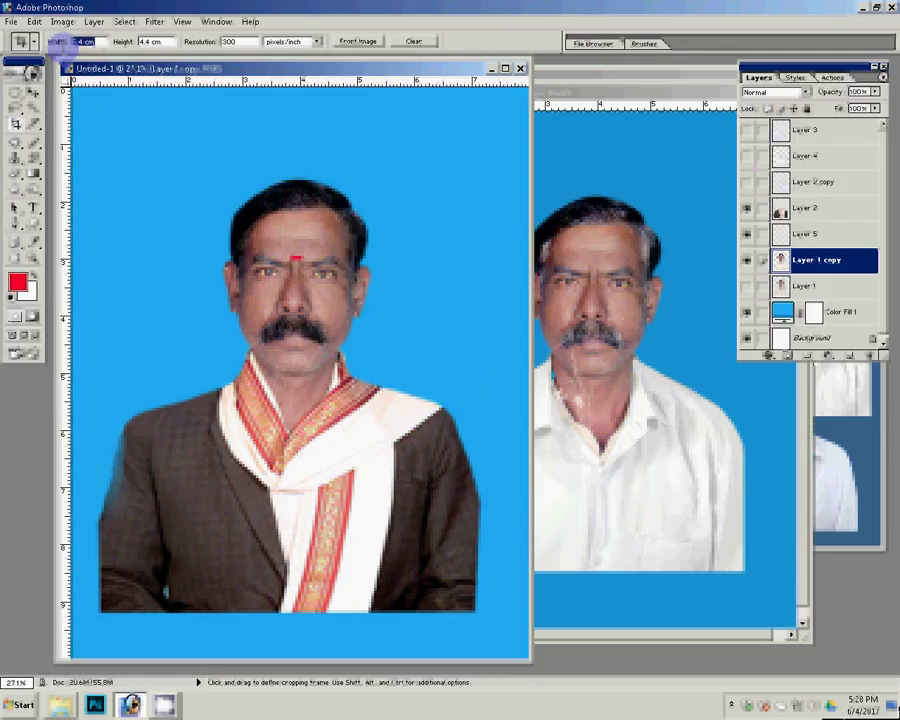
text(12)
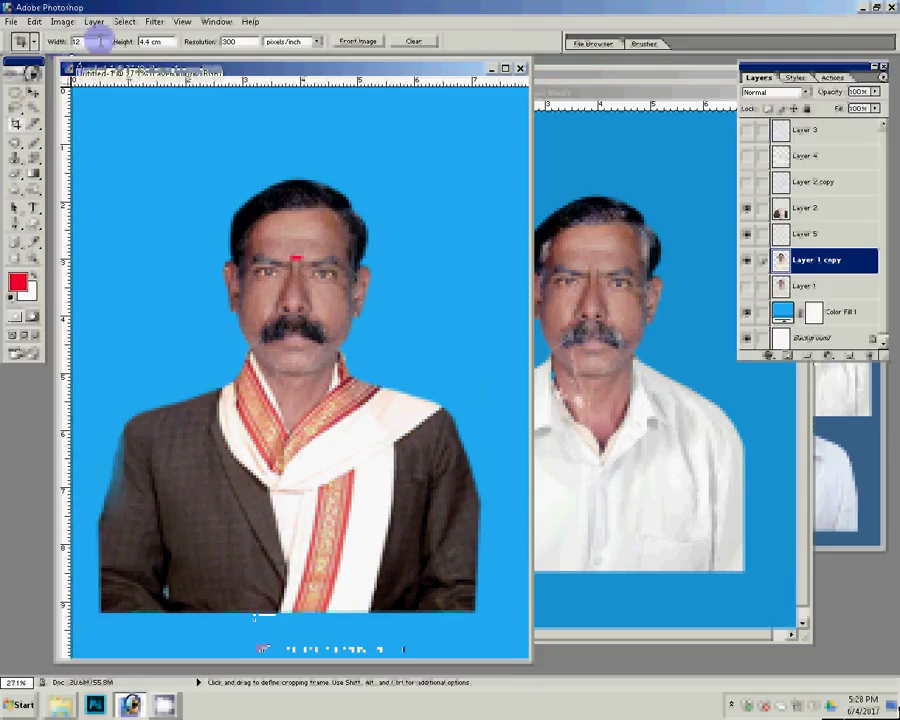
drag(174, 41, 140, 42)
text(6)
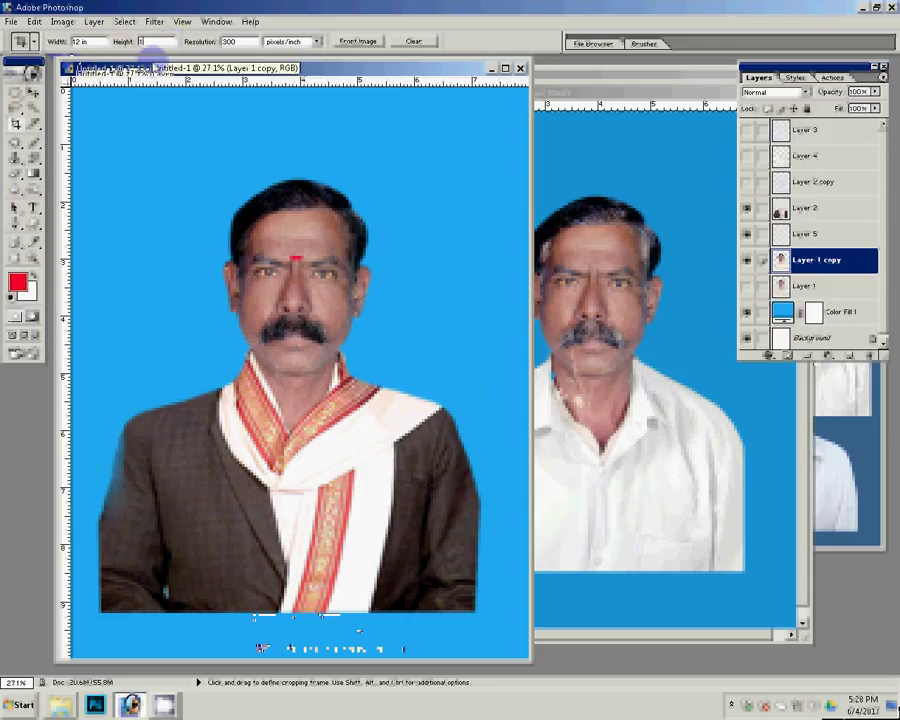
key(Tab)
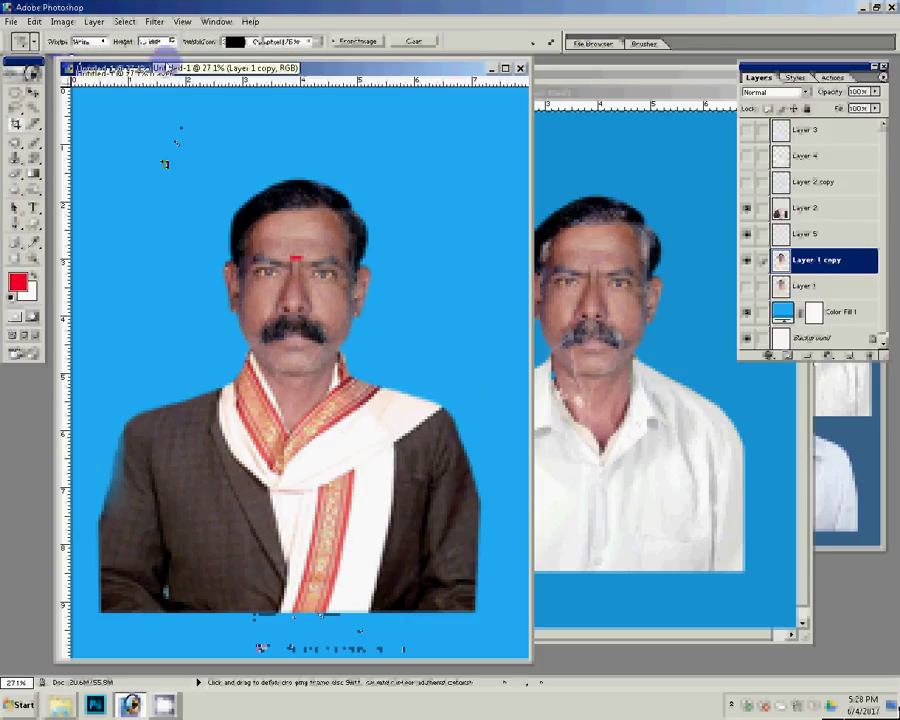
click(228, 262)
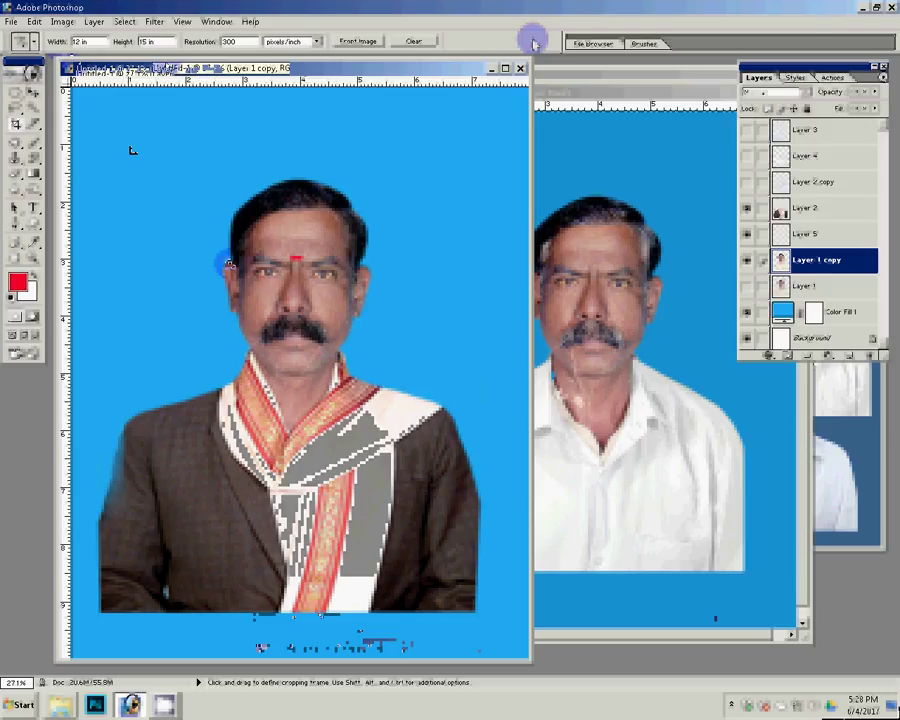
- Draw the crop frame around the portrait, adjust its edges, and apply the crop
drag(130, 134, 475, 598)
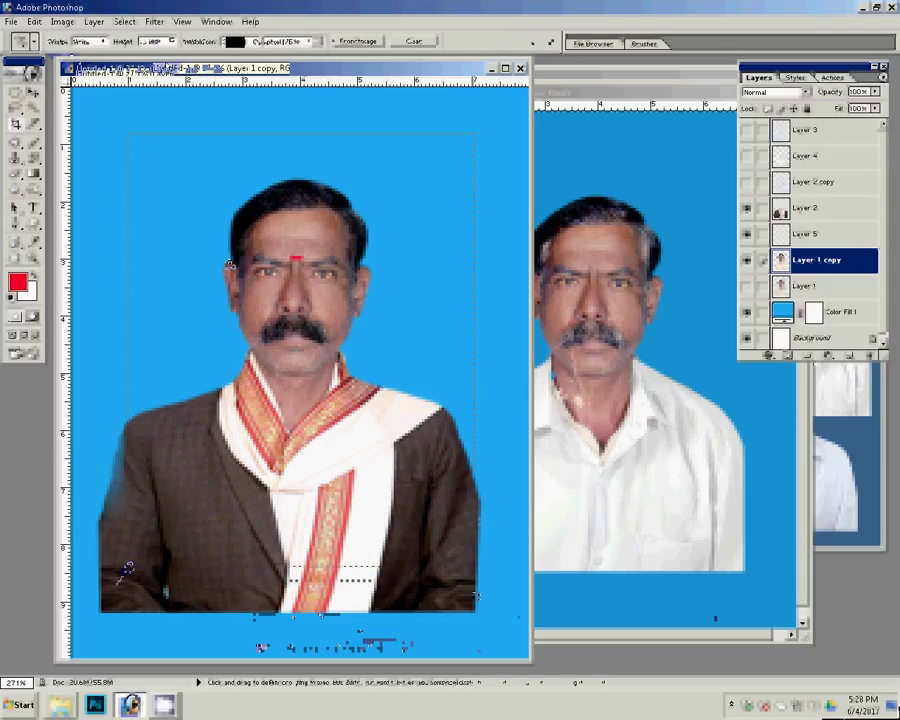
drag(128, 570, 128, 572)
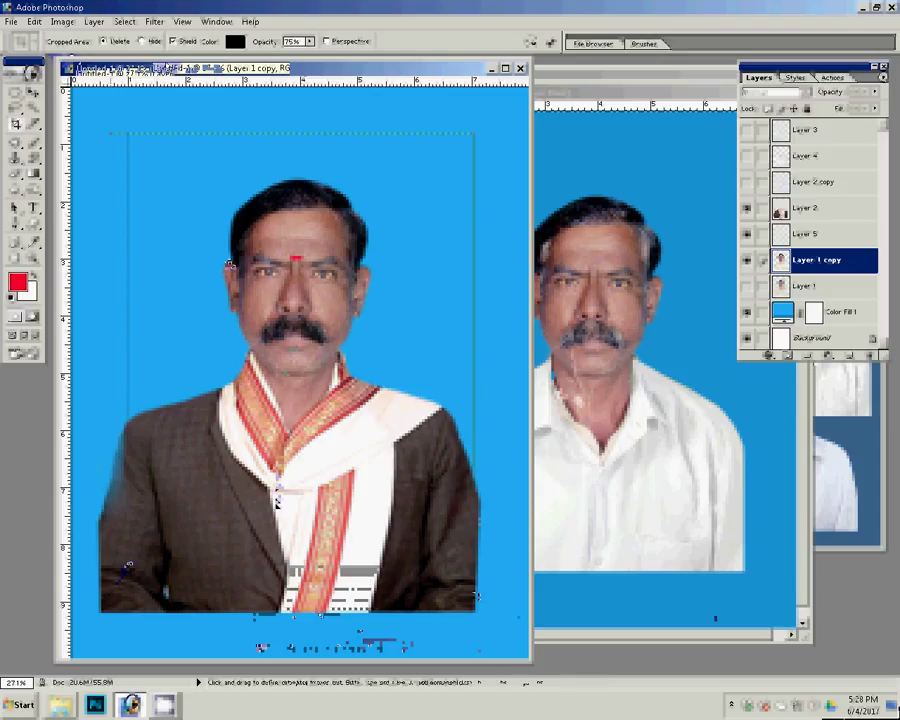
drag(277, 503, 280, 510)
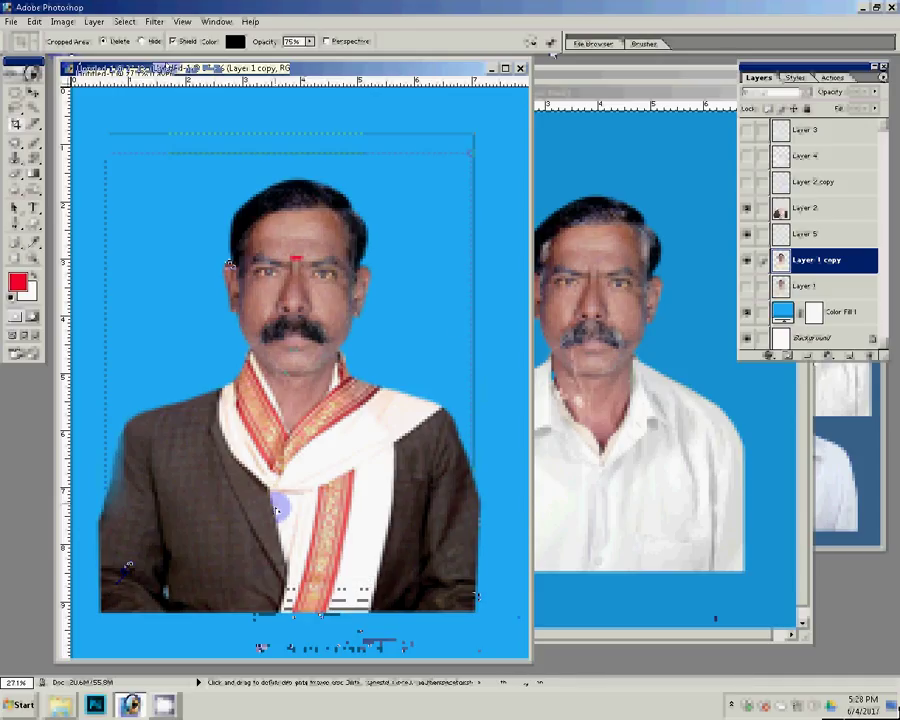
key(Return)
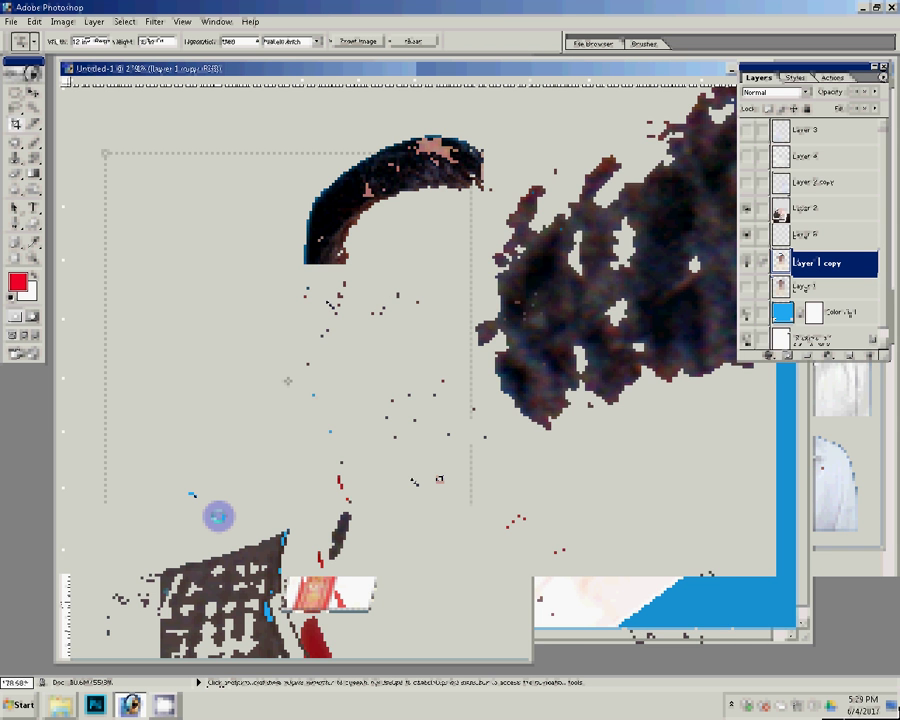
key(z)
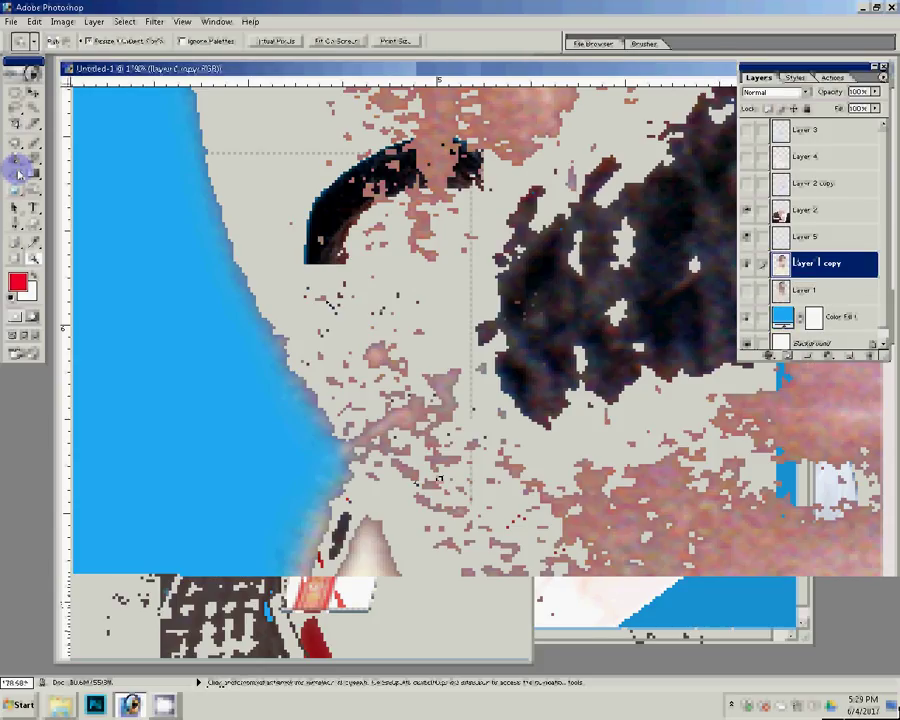
click(16, 143)
click(300, 305)
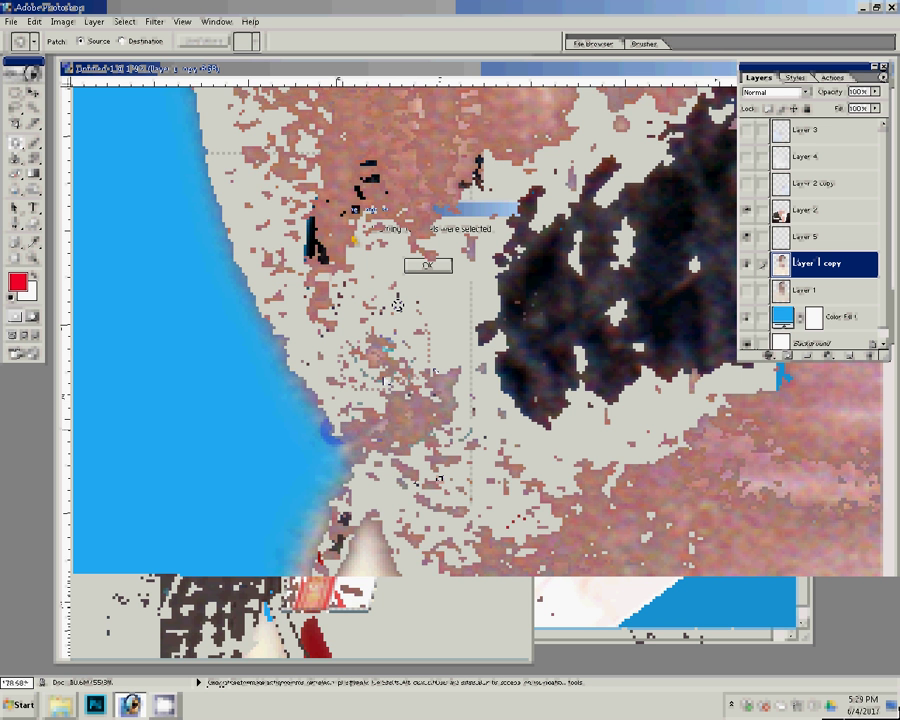
mouse_move(366, 438)
mouse_down()
mouse_move(400, 502)
mouse_move(342, 472)
mouse_up()
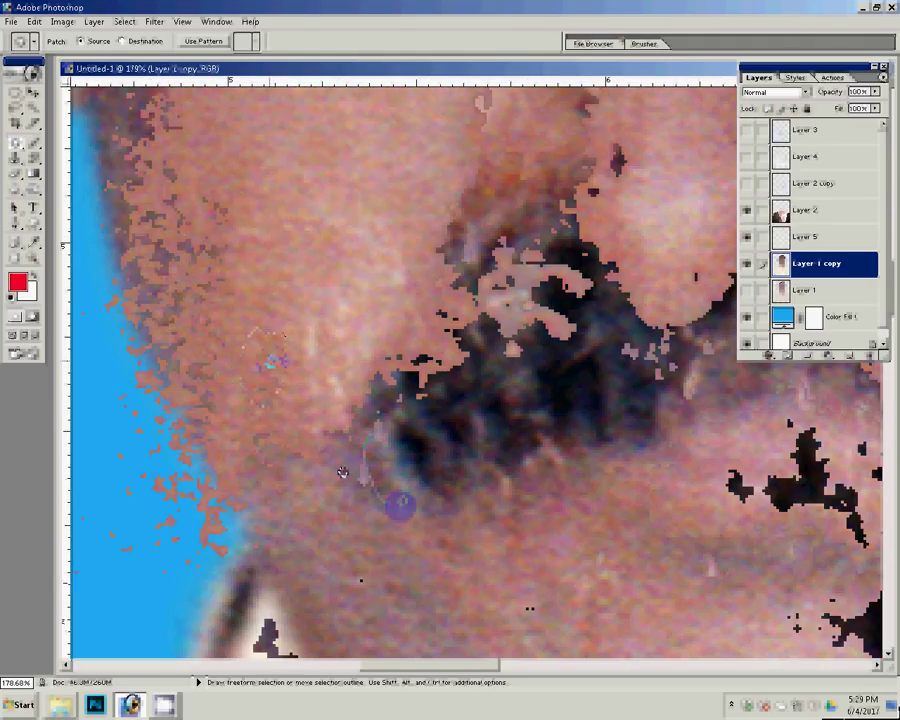
click(335, 322)
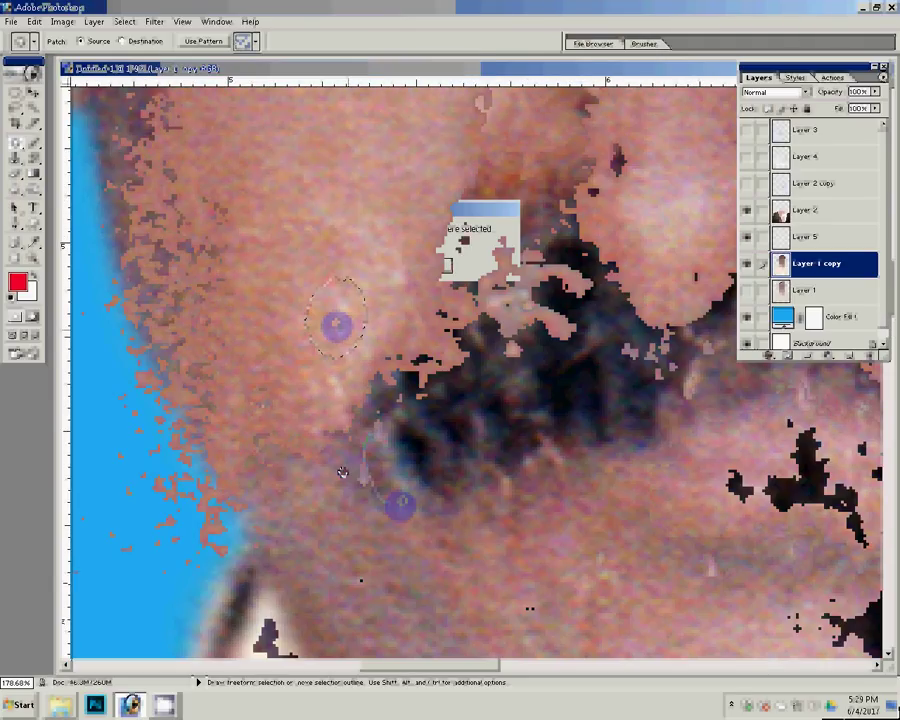
click(316, 358)
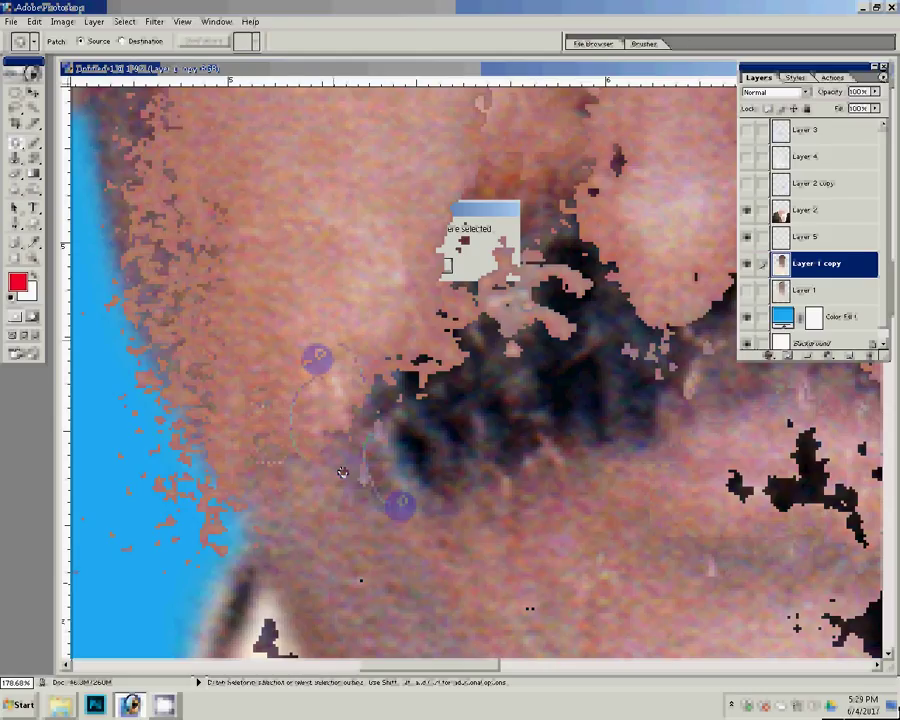
key(z)
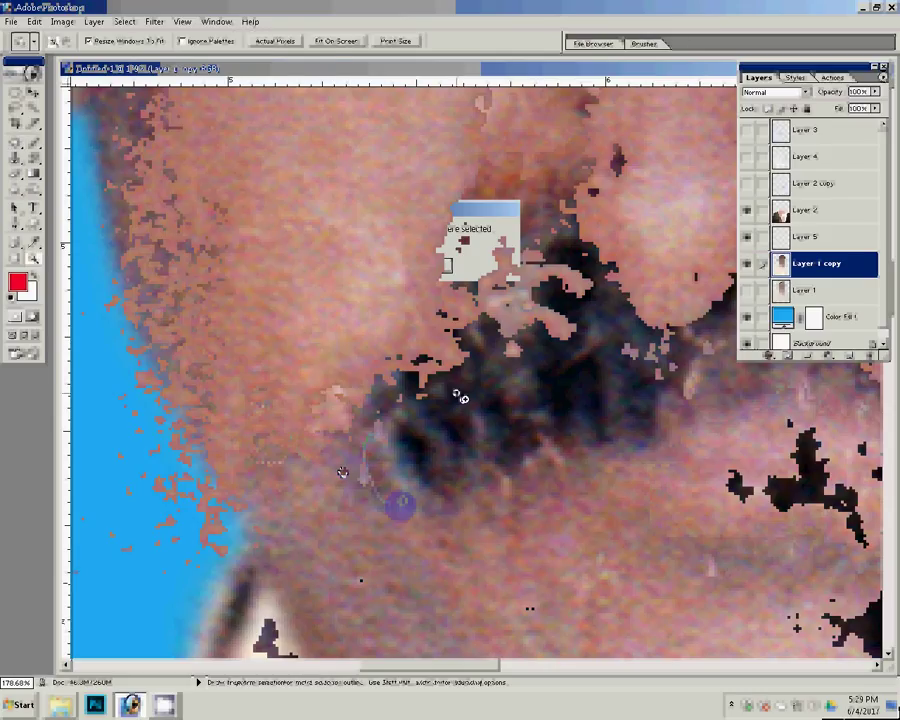
right_click(458, 396)
click(462, 400)
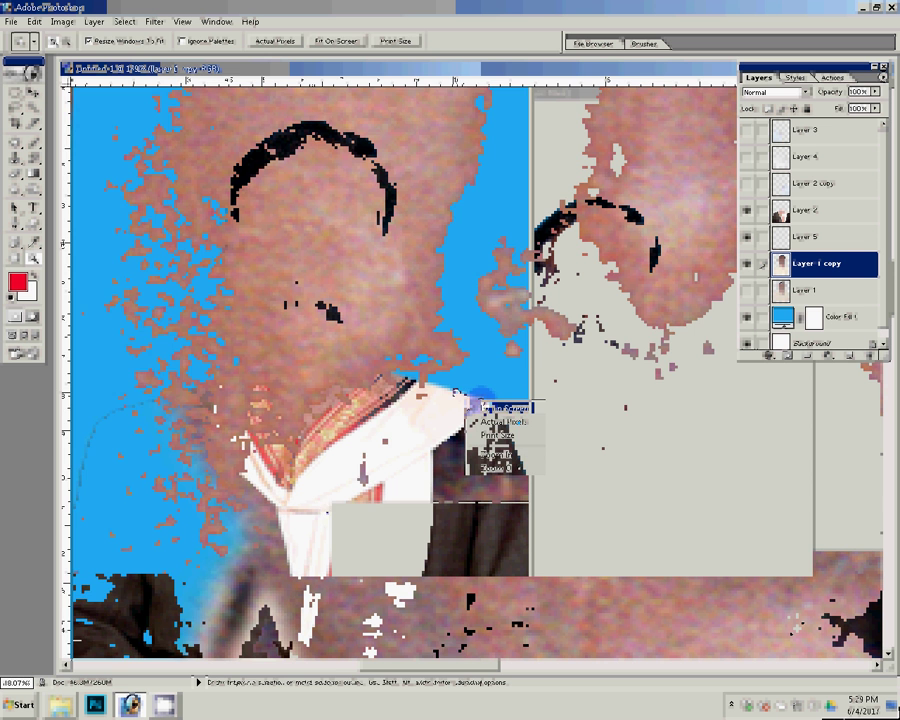
click(18, 100)
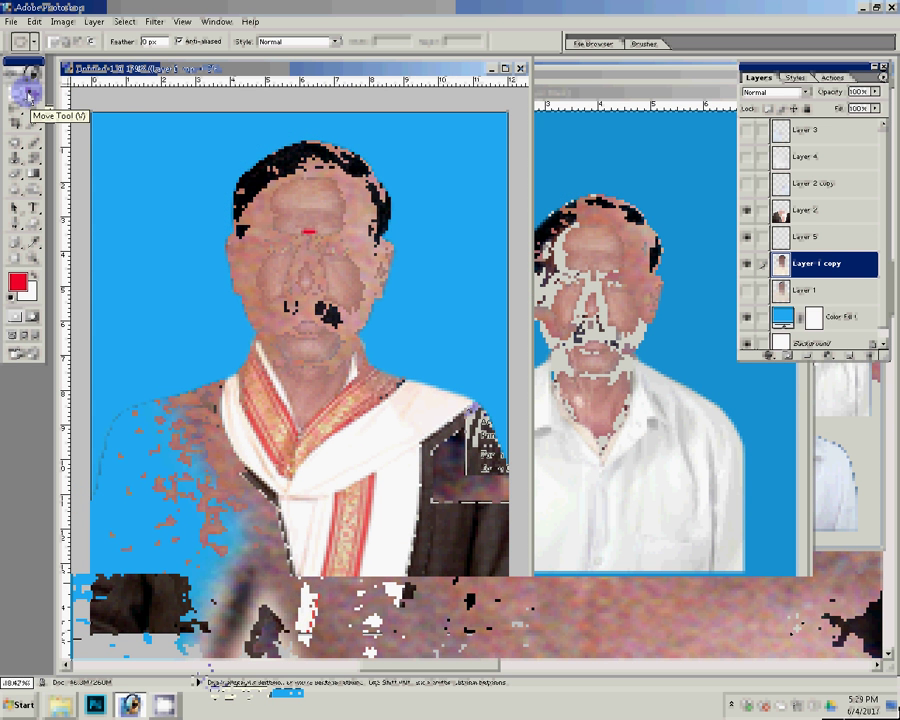
- Add a white Color Fill strip along the bottom and bring it to the top of the layers
drag(18, 96, 50, 89)
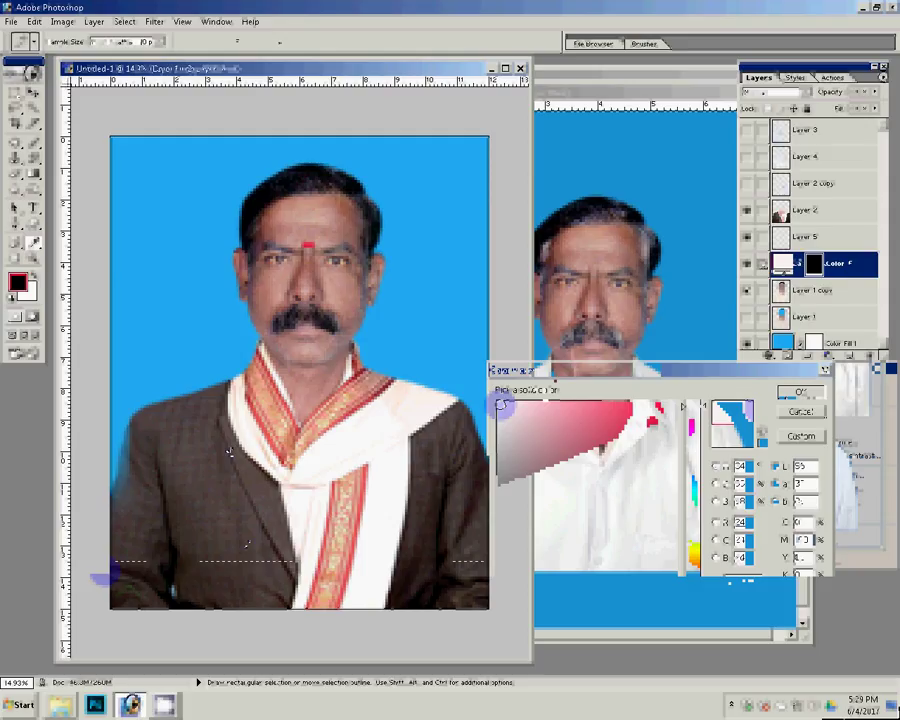
key(Return)
key(ctrl+bracketright)
key(ctrl+bracketright)
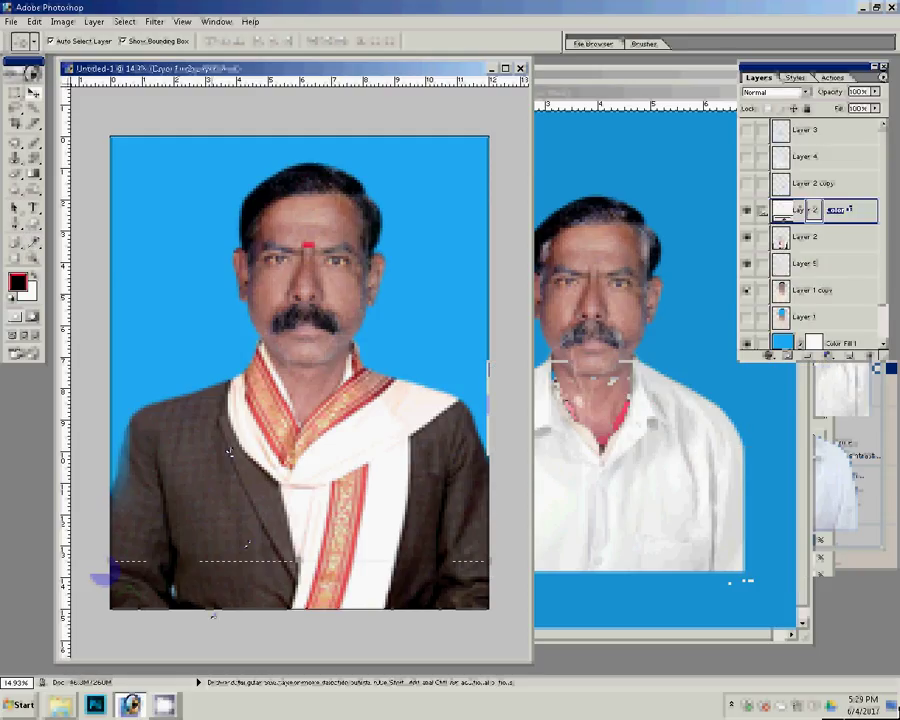
key(ctrl+bracketright)
key(ctrl+bracketright)
key(ctrl+bracketright)
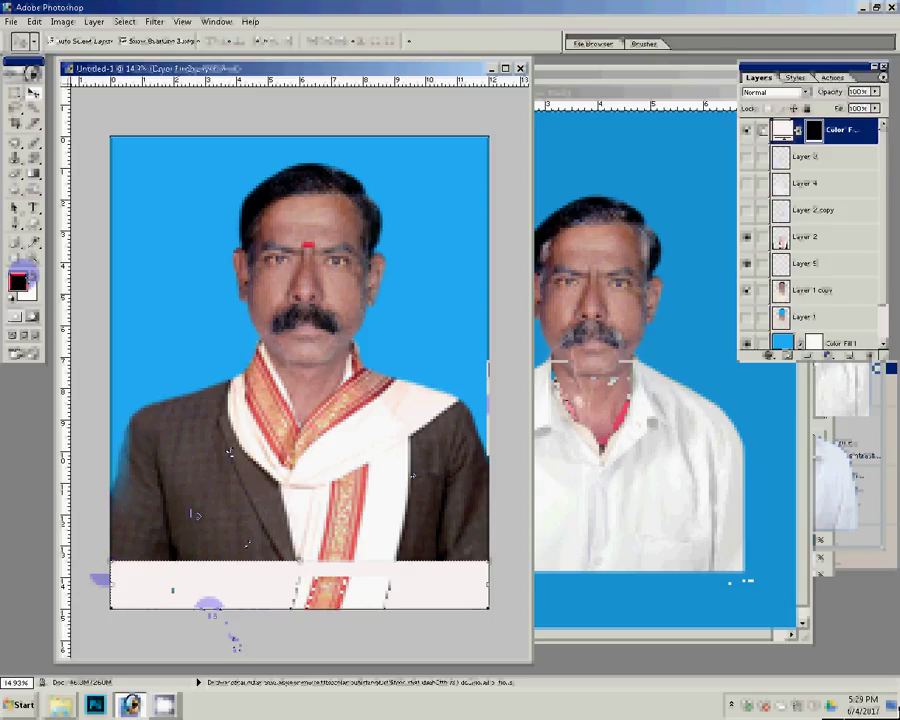
- Pick the Type tool and choose blue as the text colour
key(z)
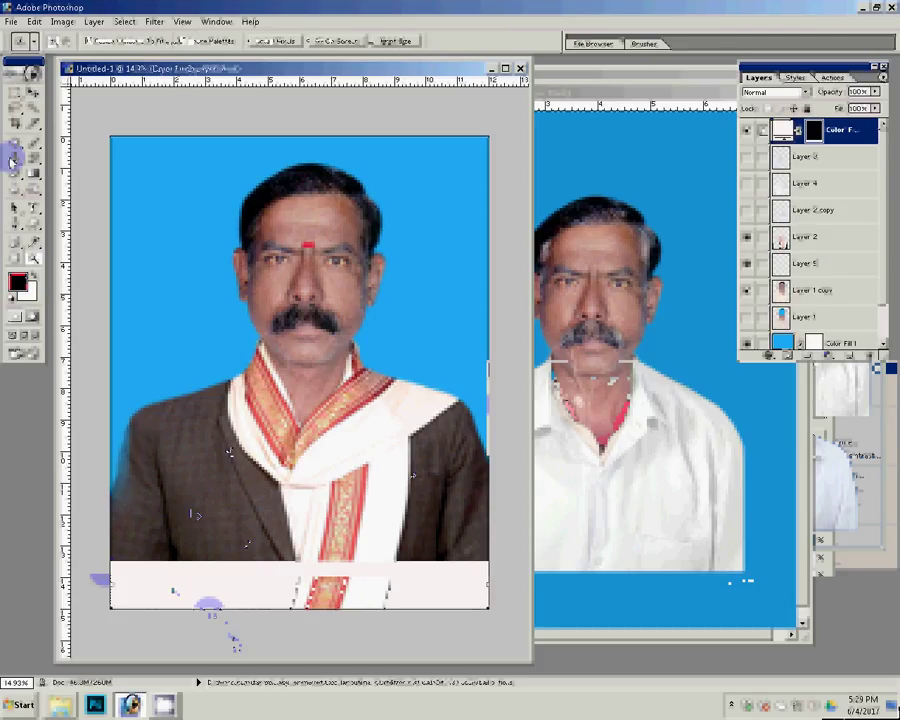
key(t)
click(450, 43)
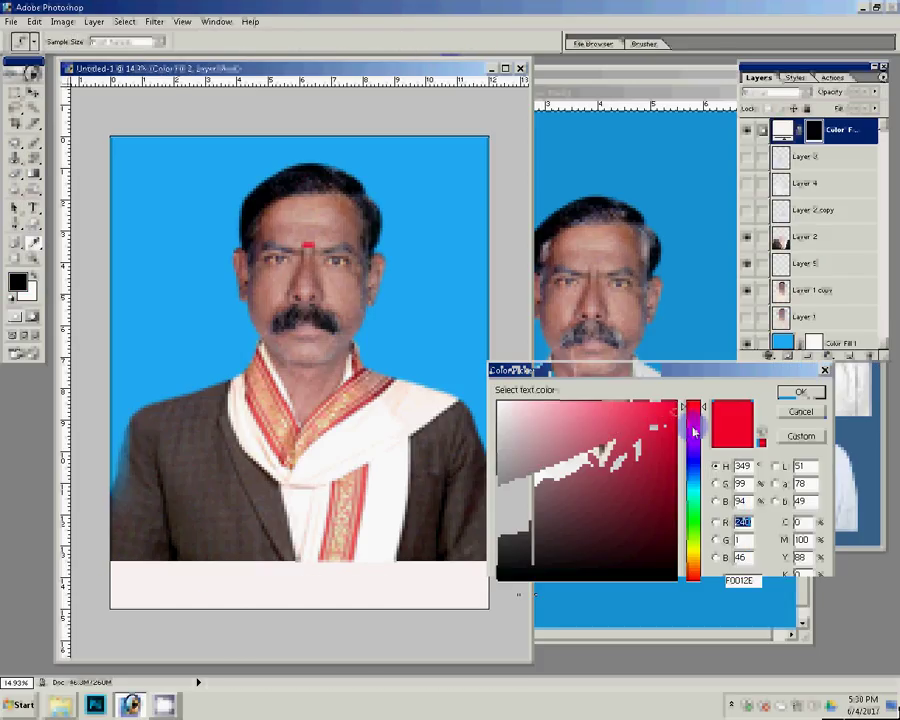
click(693, 428)
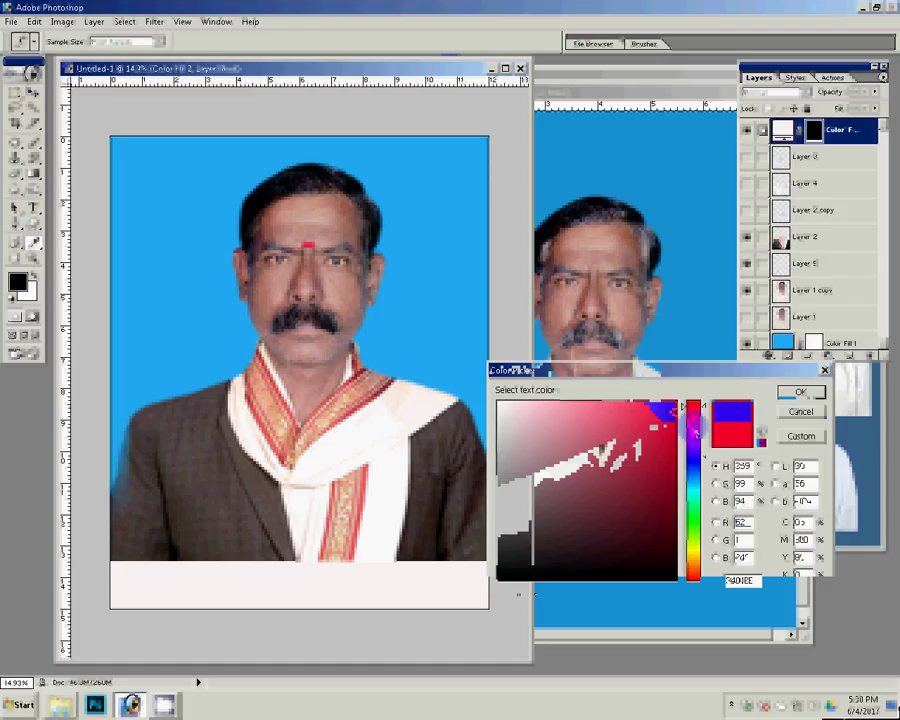
- Confirm the blue colour, discard the empty text layer, and start a text line in the white strip
key(Return)
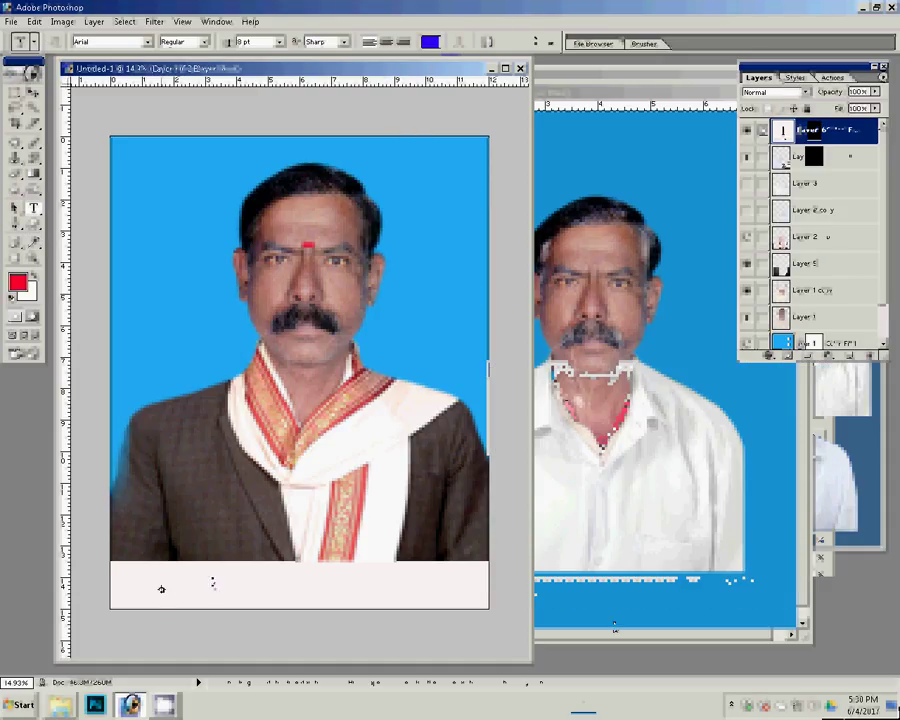
key(Escape)
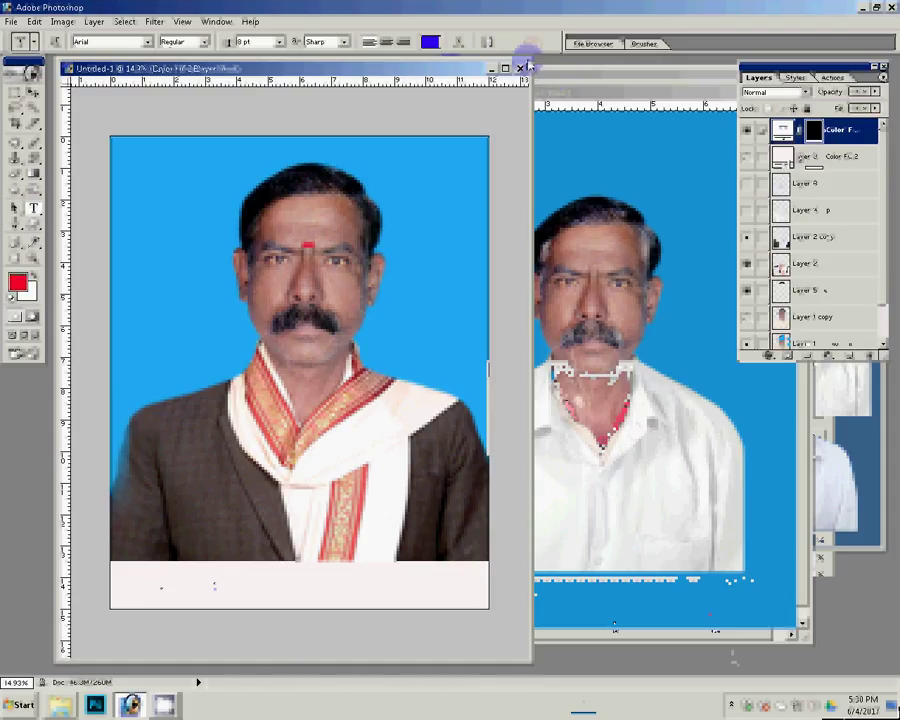
click(288, 626)
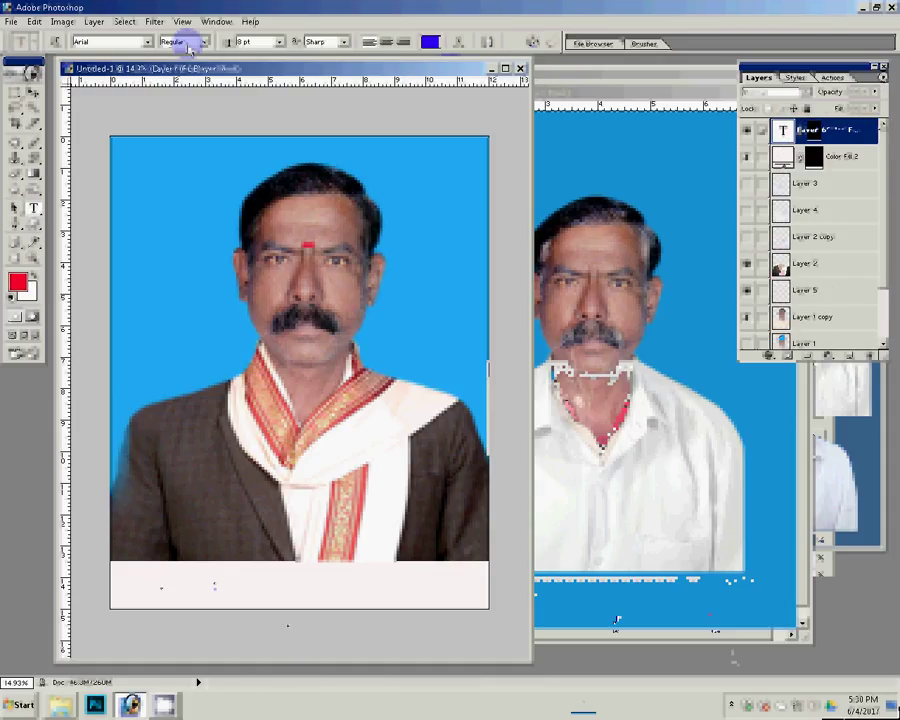
- Type the name at 48 pt, correct it to PALANISWAMY, and commit the text
click(281, 41)
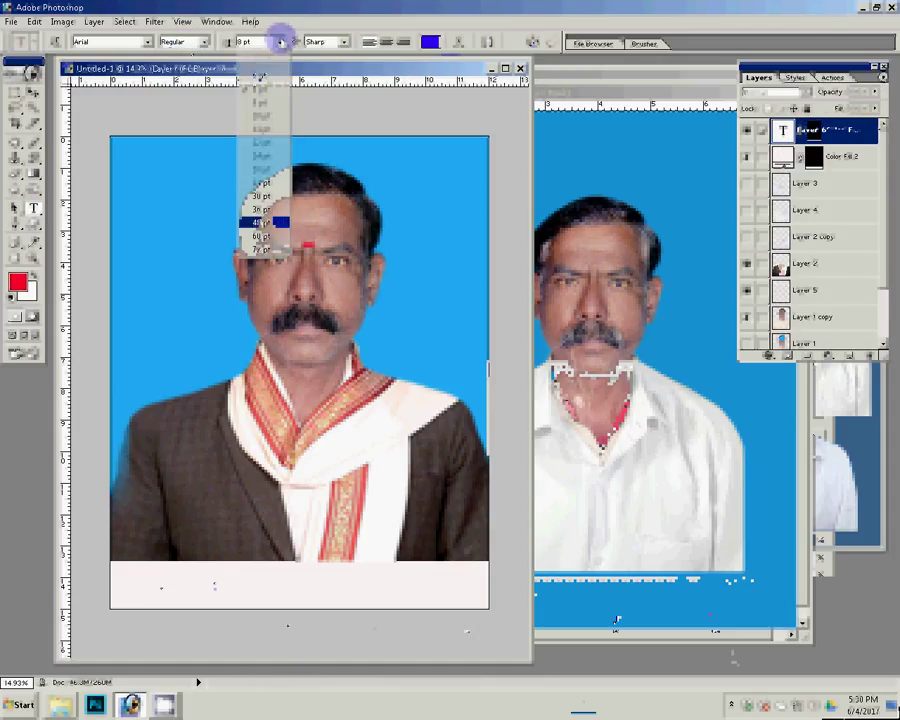
click(238, 412)
text(P)
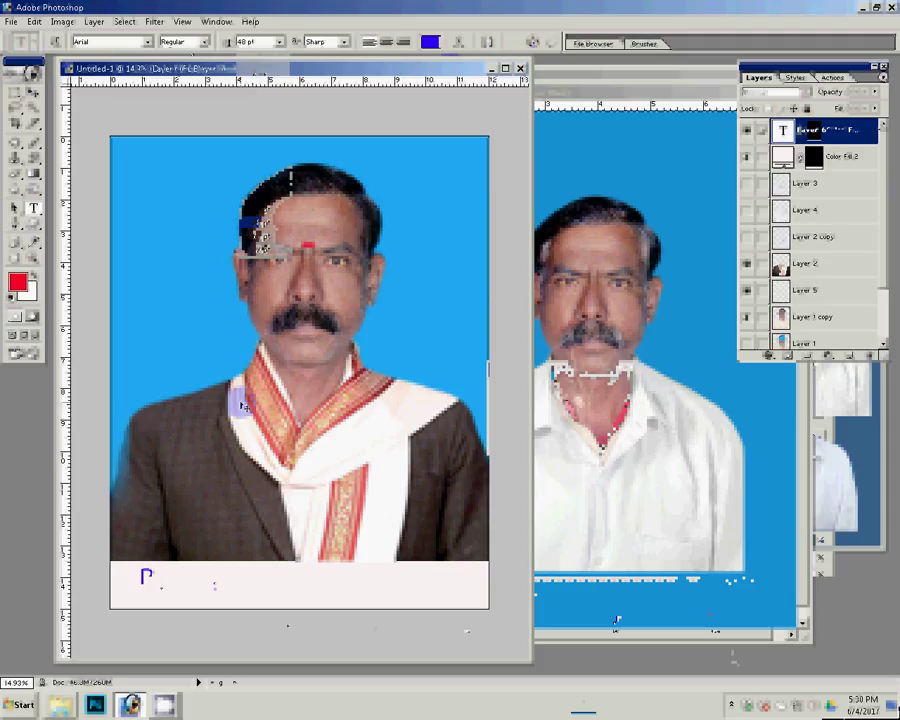
text(r)
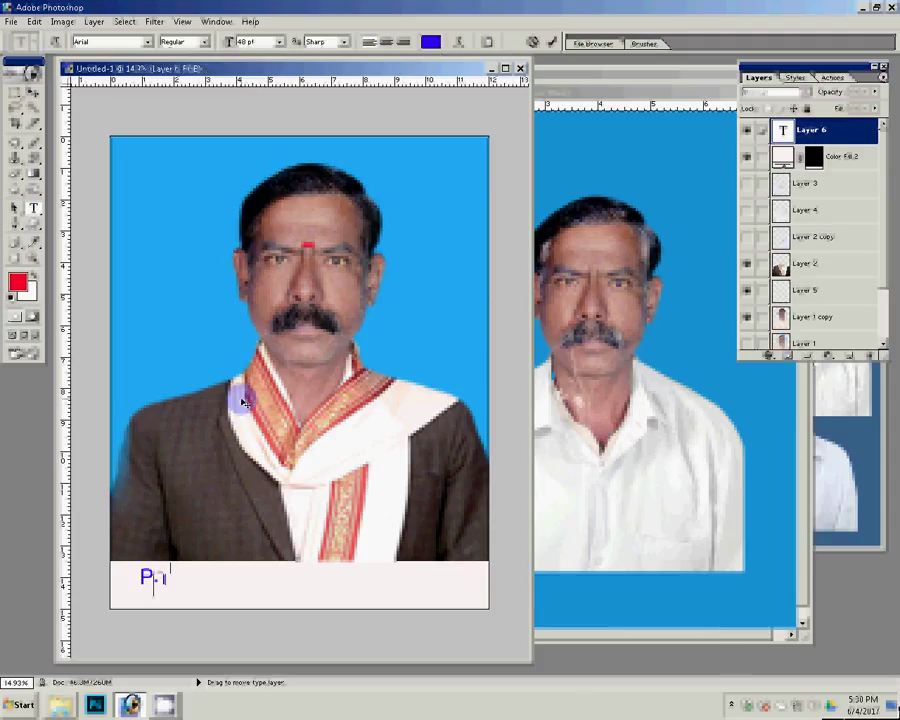
text(anis)
text(wam)
text(y)
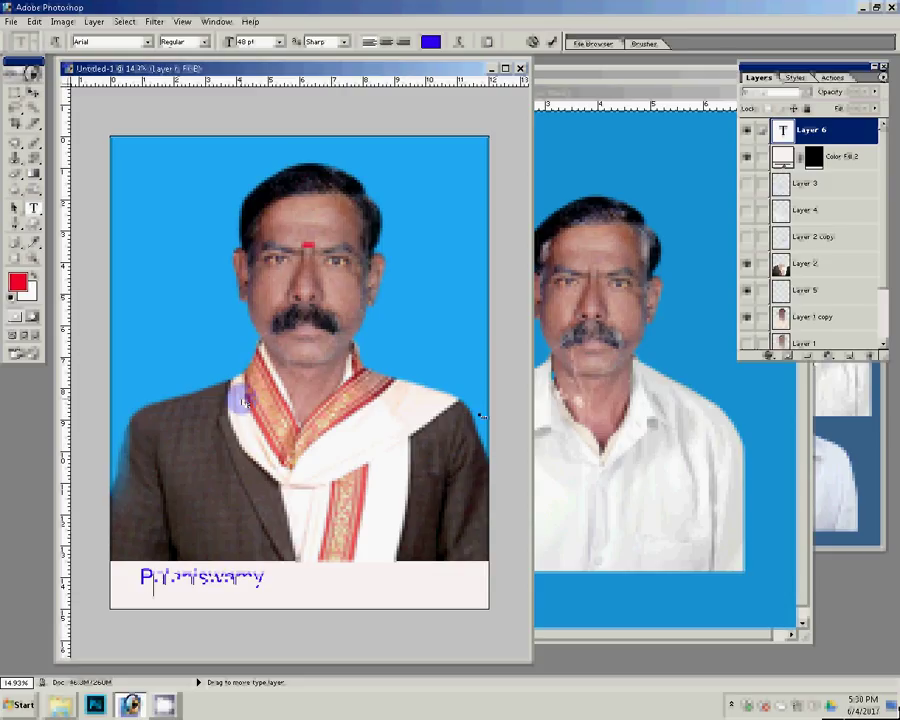
shift+click(263, 577)
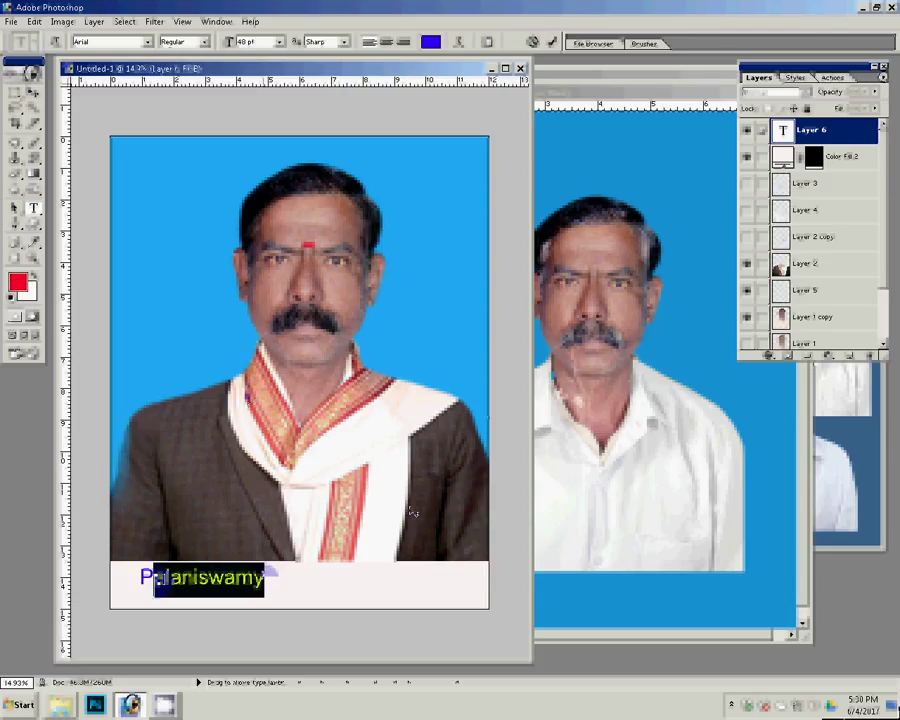
text(a)
text(P)
text(a_a)
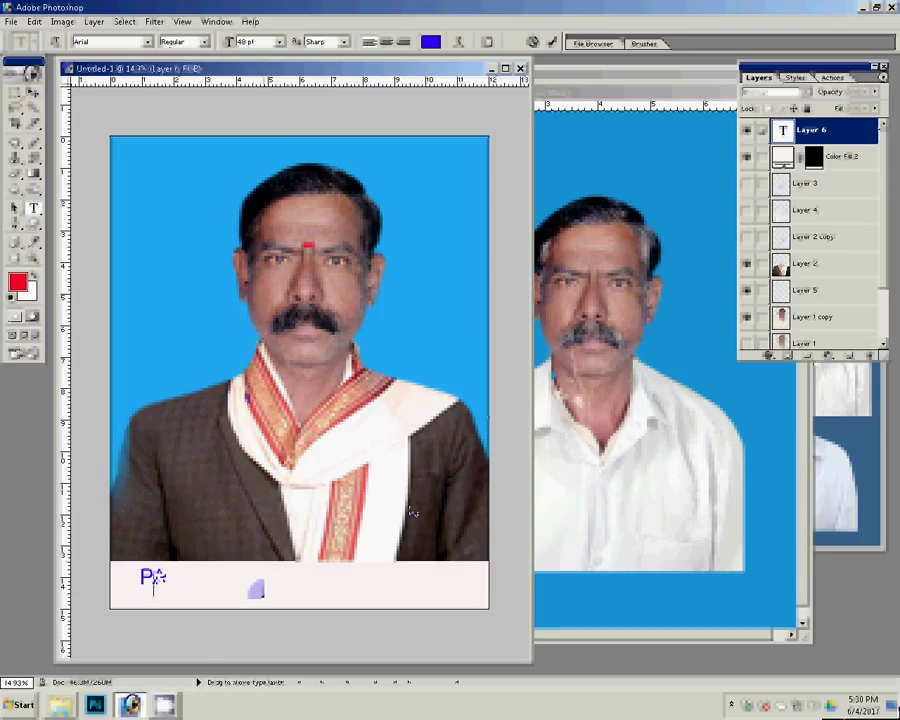
text(N)
text(ISWAM)
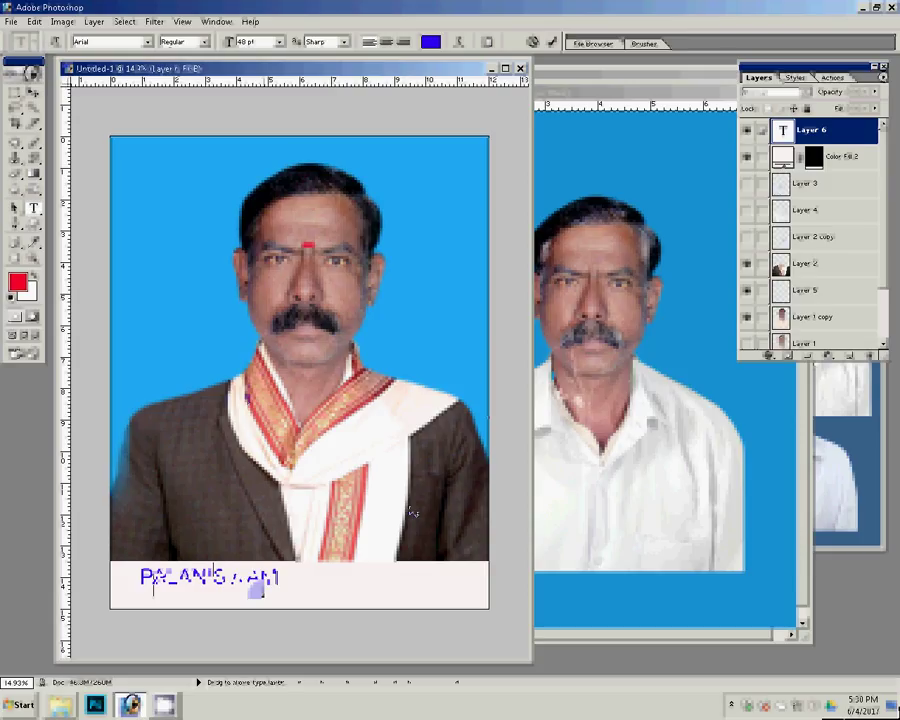
text(Y)
click(552, 40)
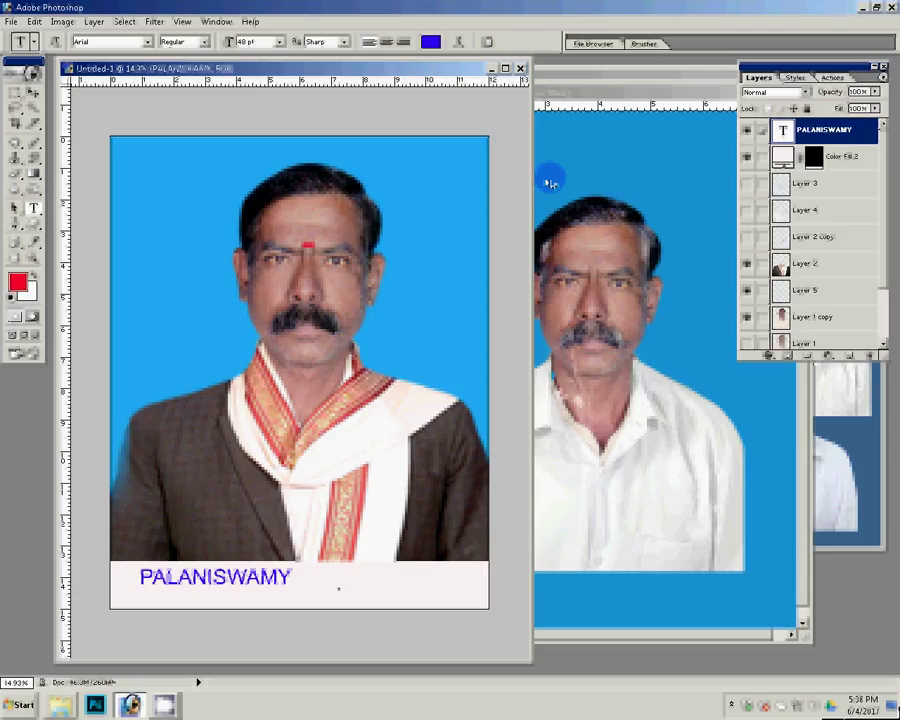
drag(338, 589, 336, 585)
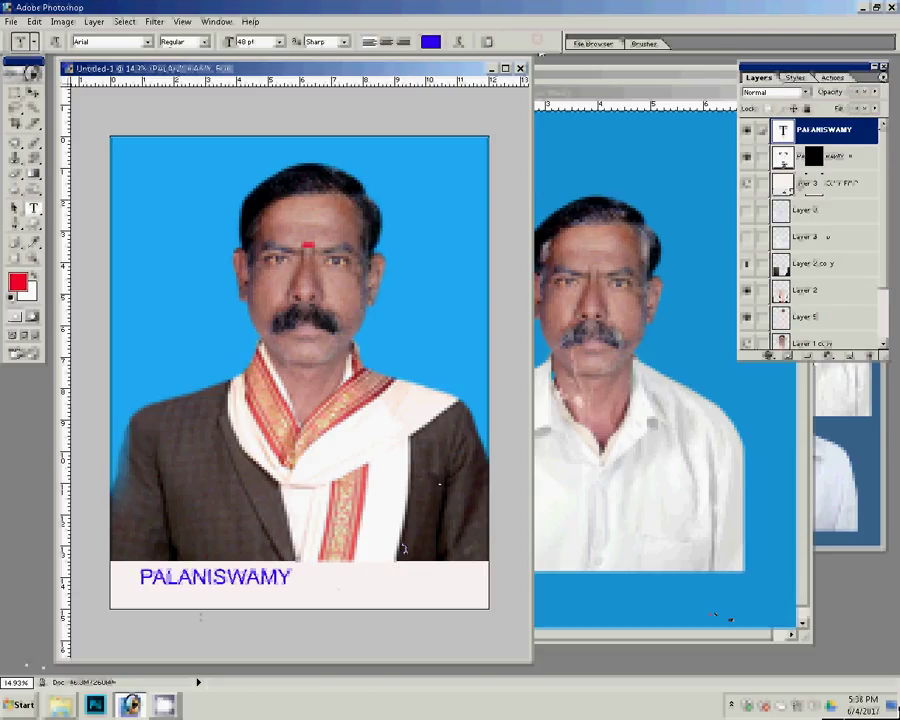
- Type the date EX-06-06-2013 as a new blue text layer and commit it
drag(450, 562, 332, 581)
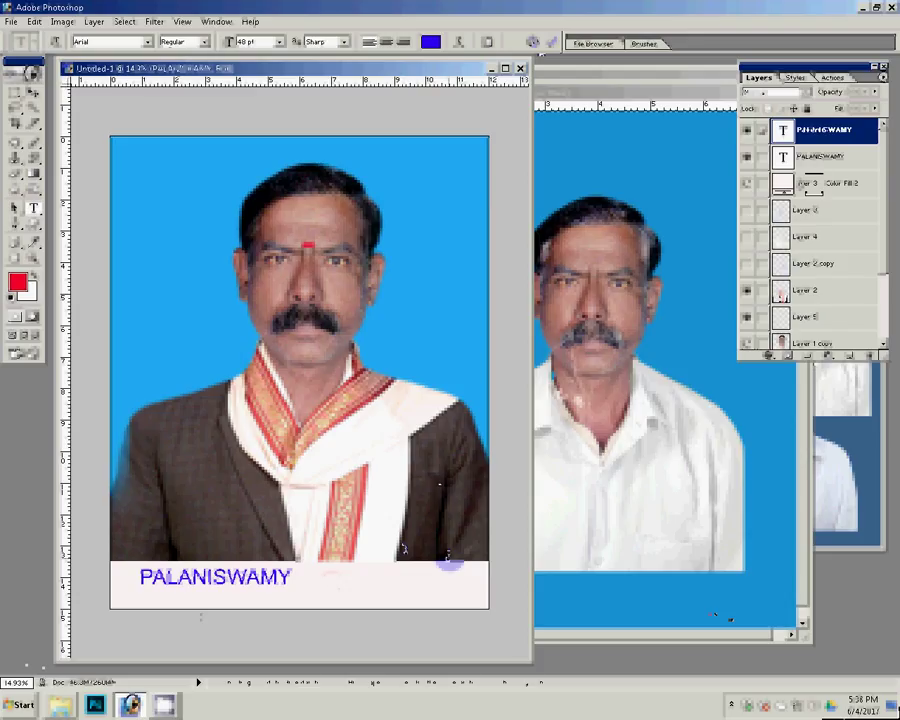
click(361, 579)
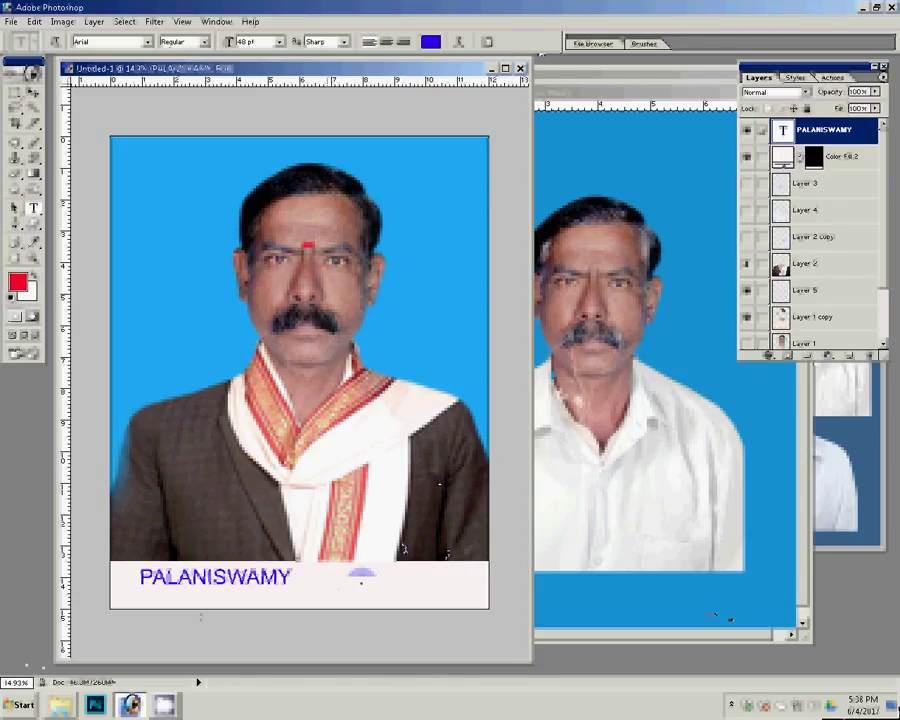
click(316, 587)
click(534, 41)
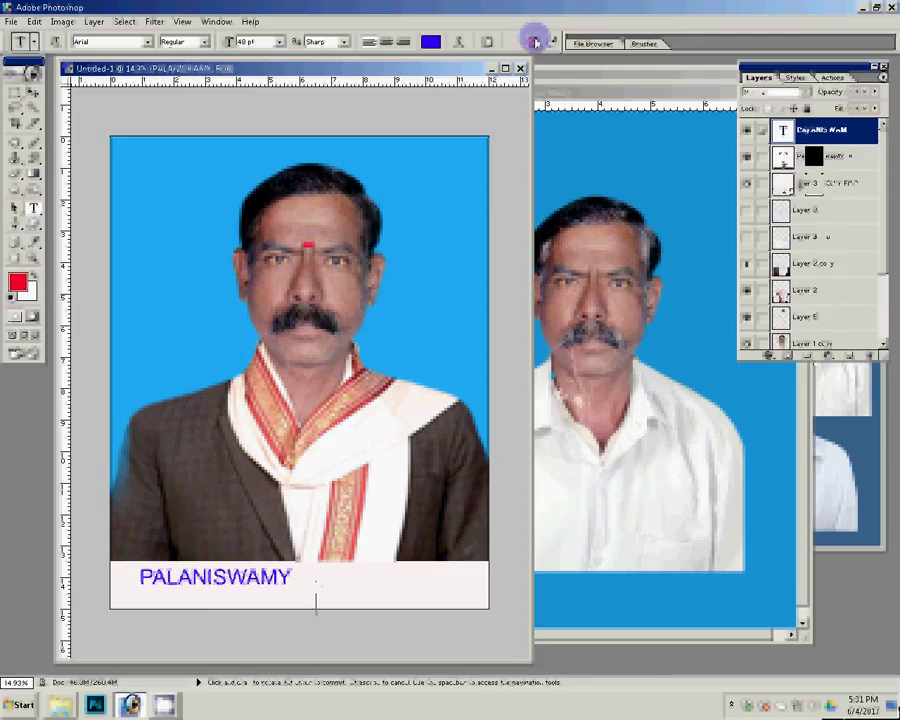
click(147, 184)
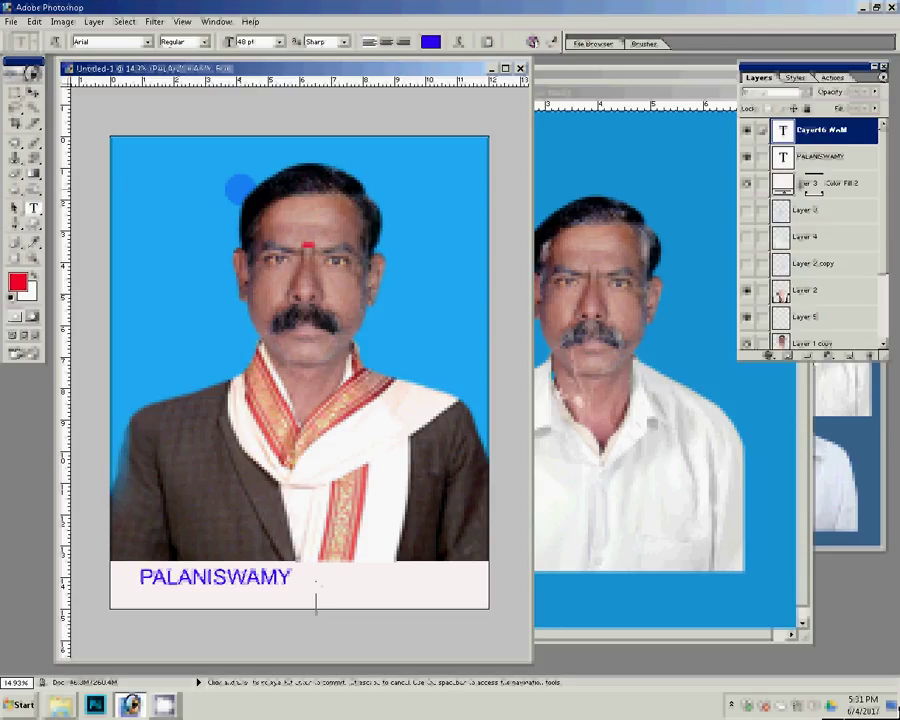
text(EX-)
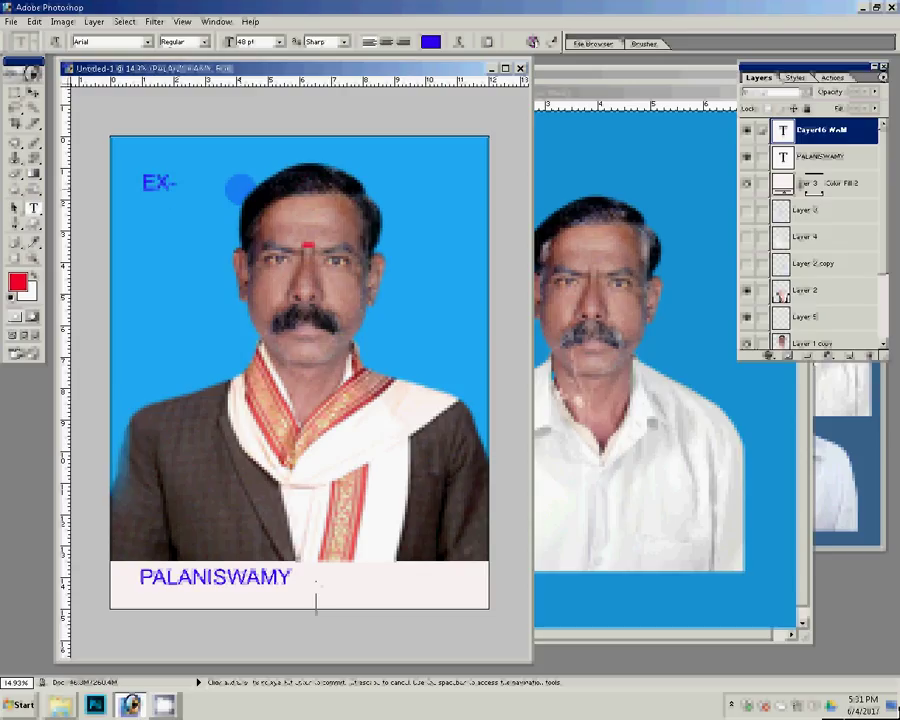
text(06)
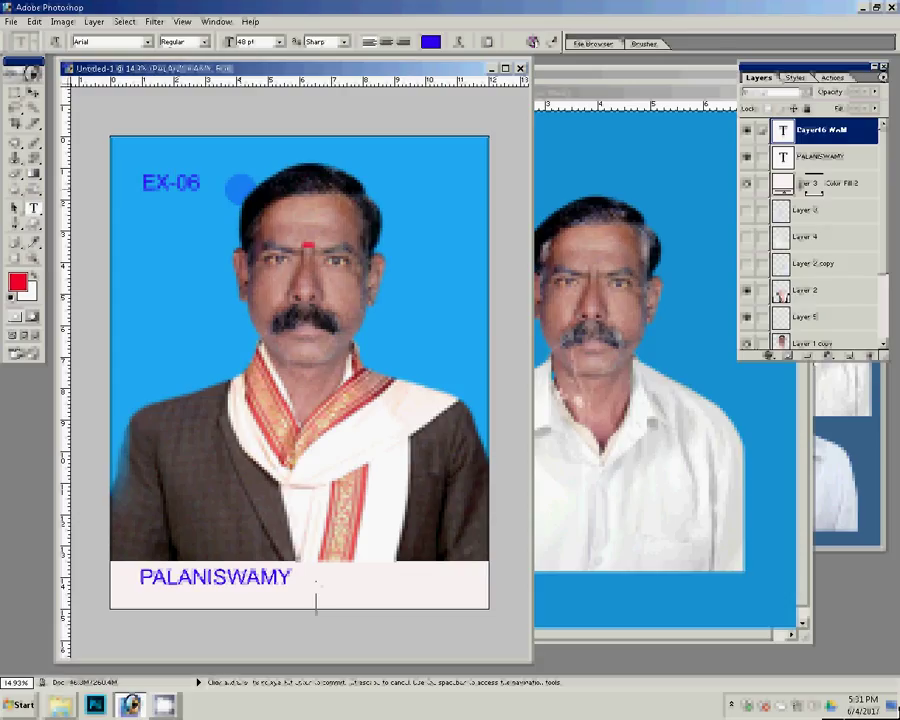
text(-06-)
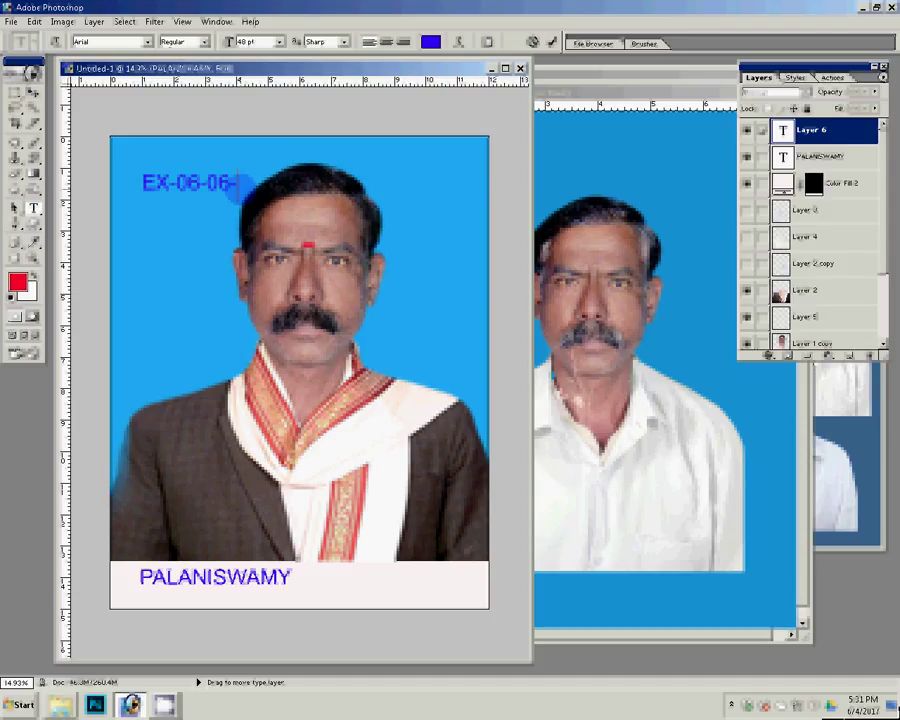
text(2013)
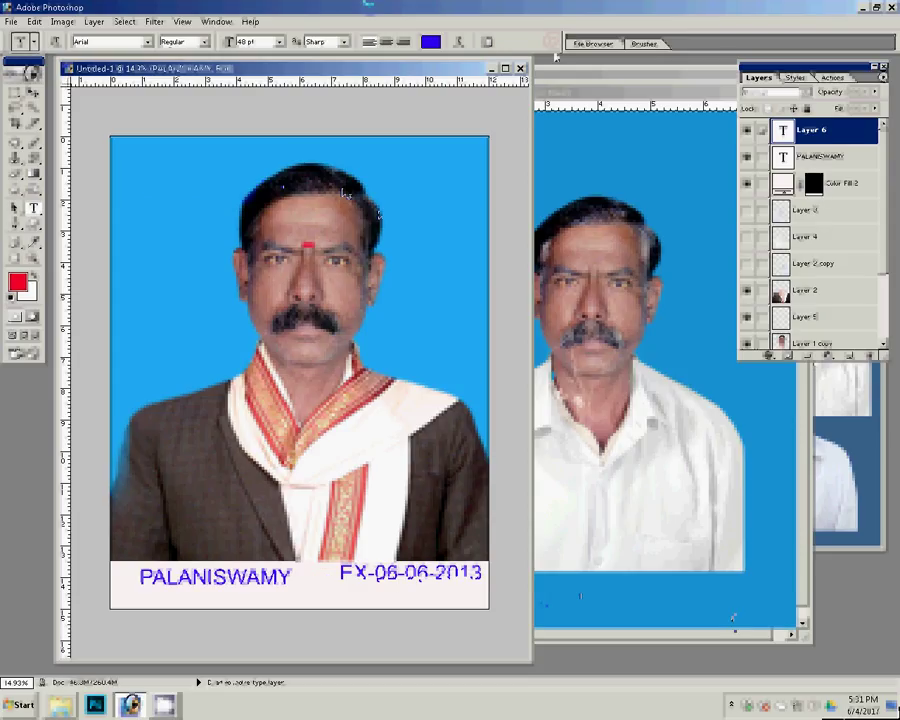
click(551, 42)
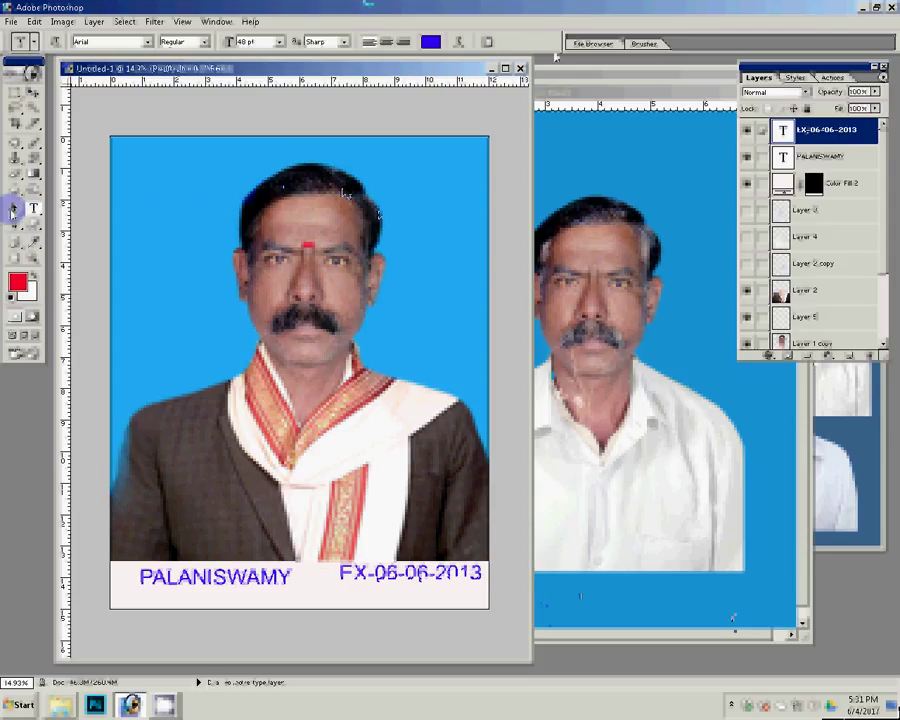
- Save a JPEG copy named 'Untitled-1 copy.jpg' into folder 4, accepting the default JPEG options
key(alt+f)
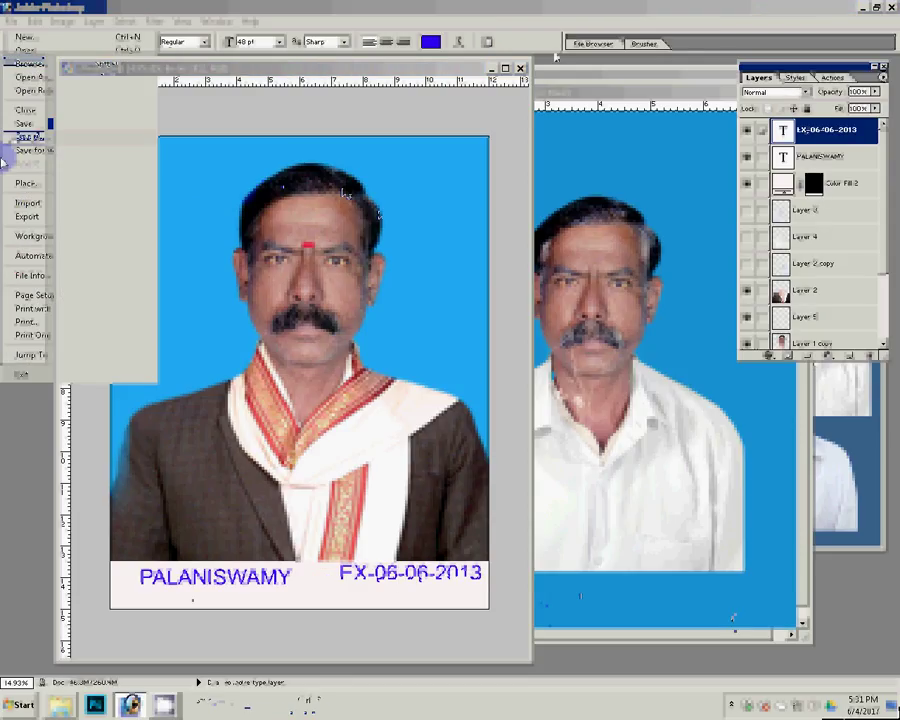
key(Return)
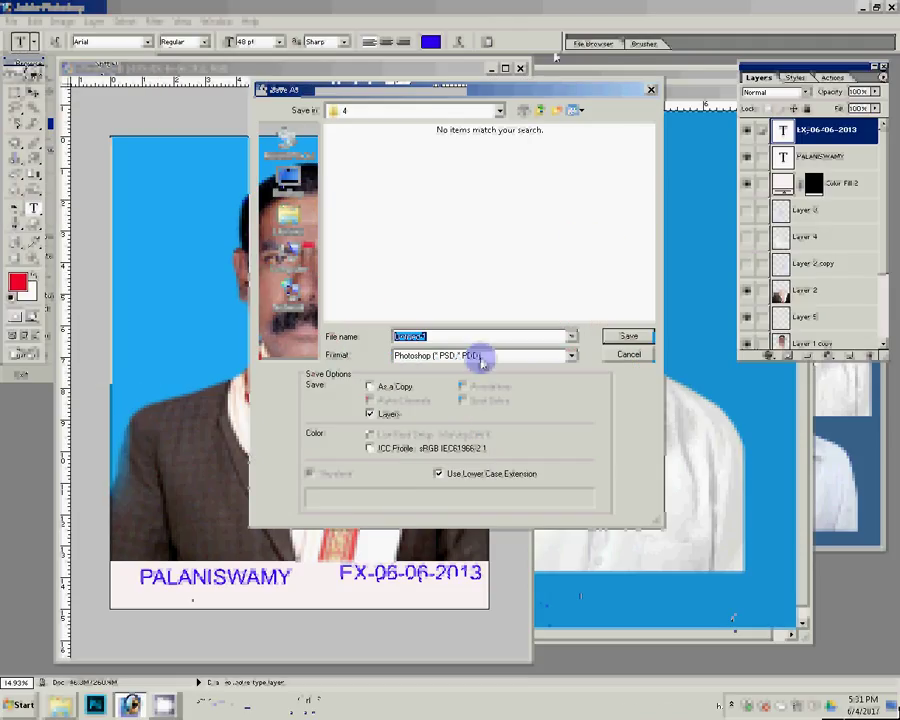
click(481, 358)
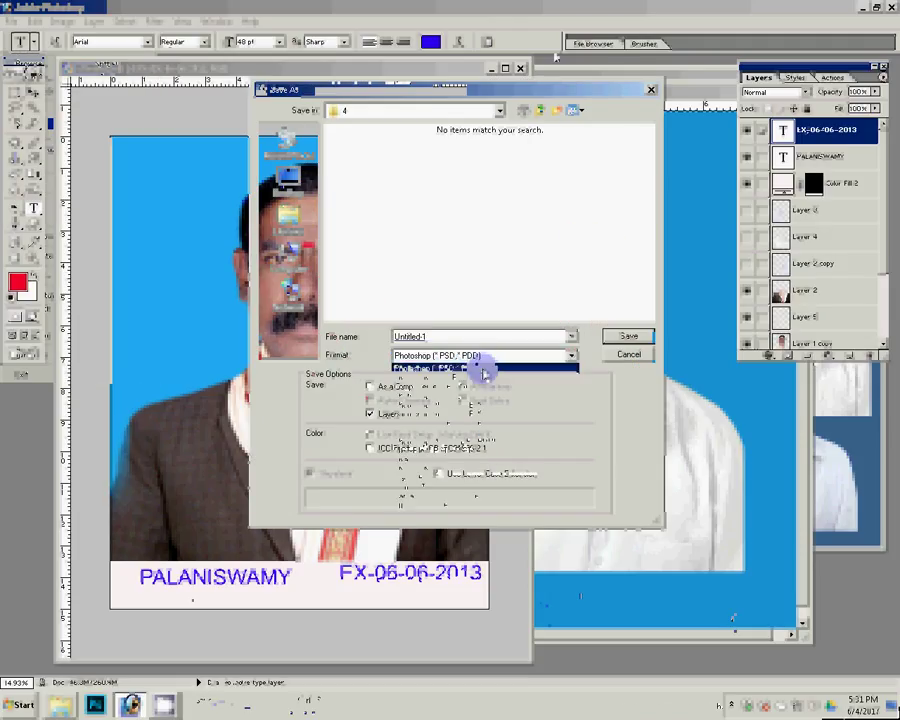
key(Return)
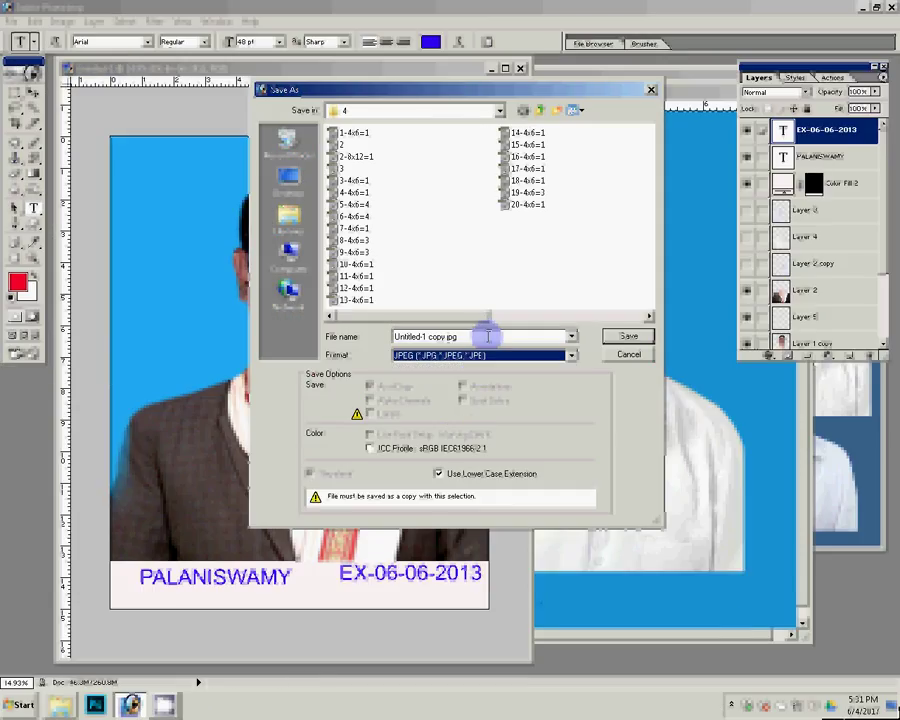
double_click(487, 337)
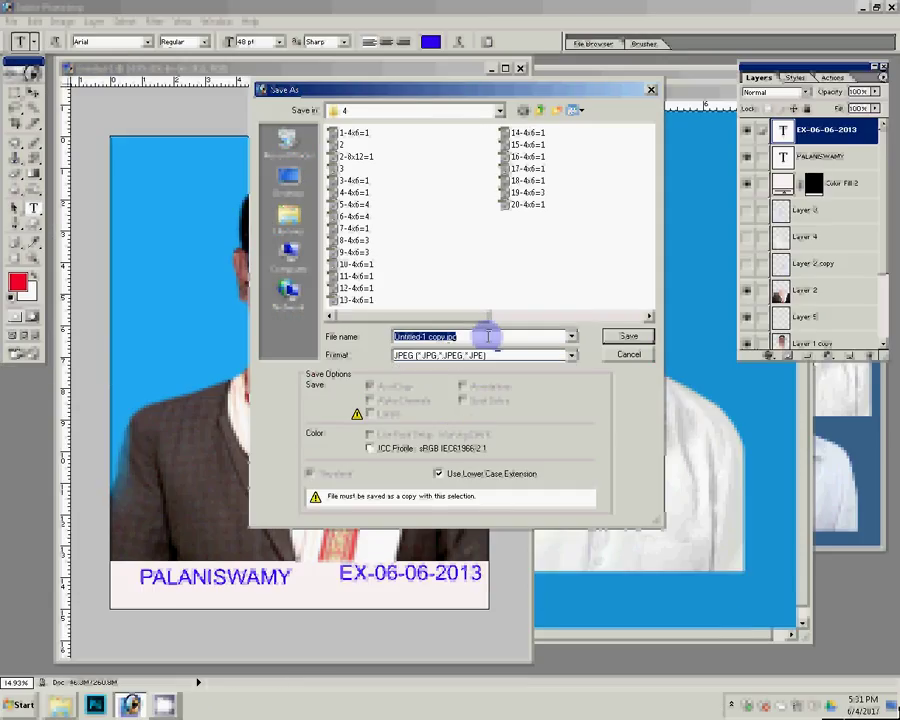
click(617, 335)
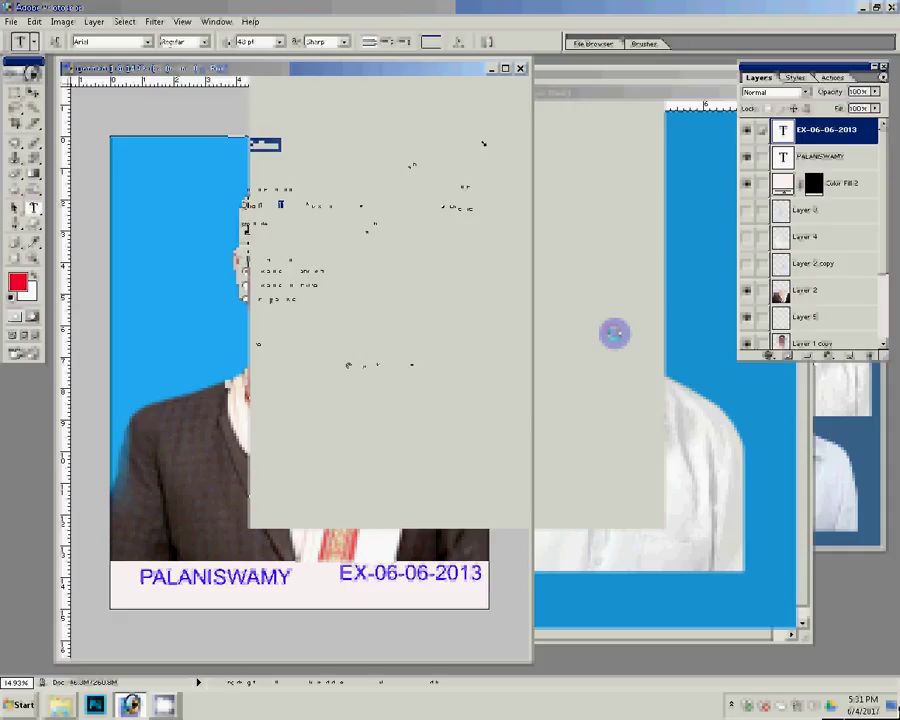
key(Return)
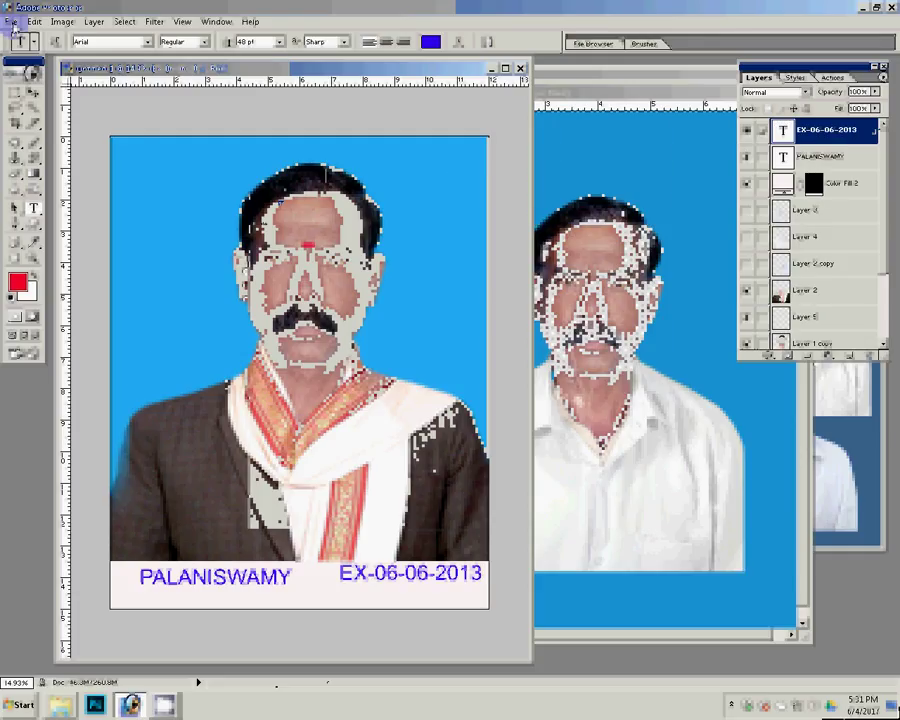
- Save the layered Untitled-1 card in Photoshop PSD format with Layers kept
key(alt+f)
key(a)
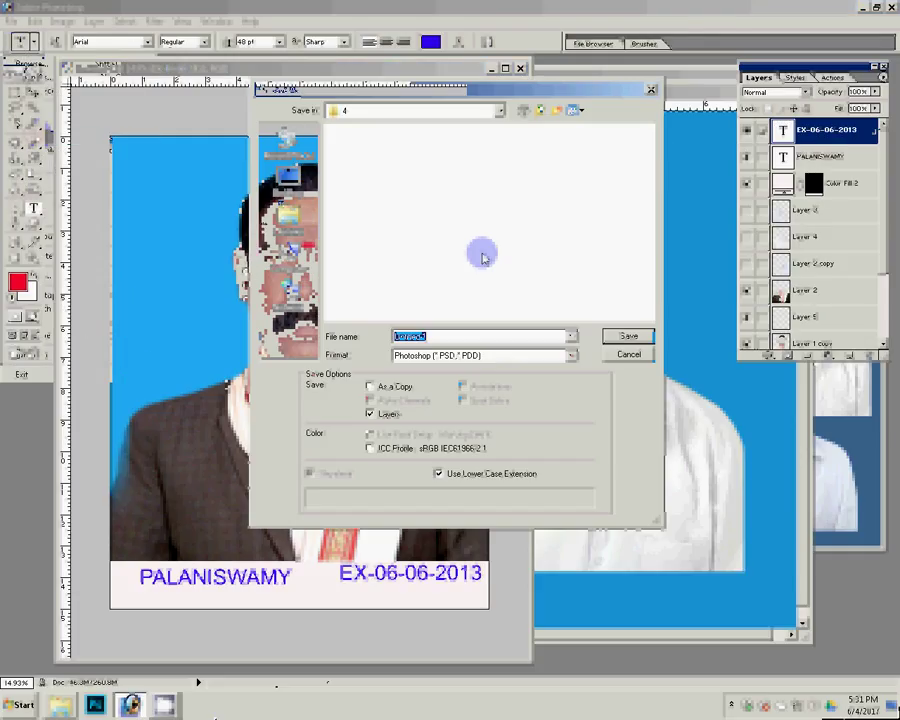
click(628, 338)
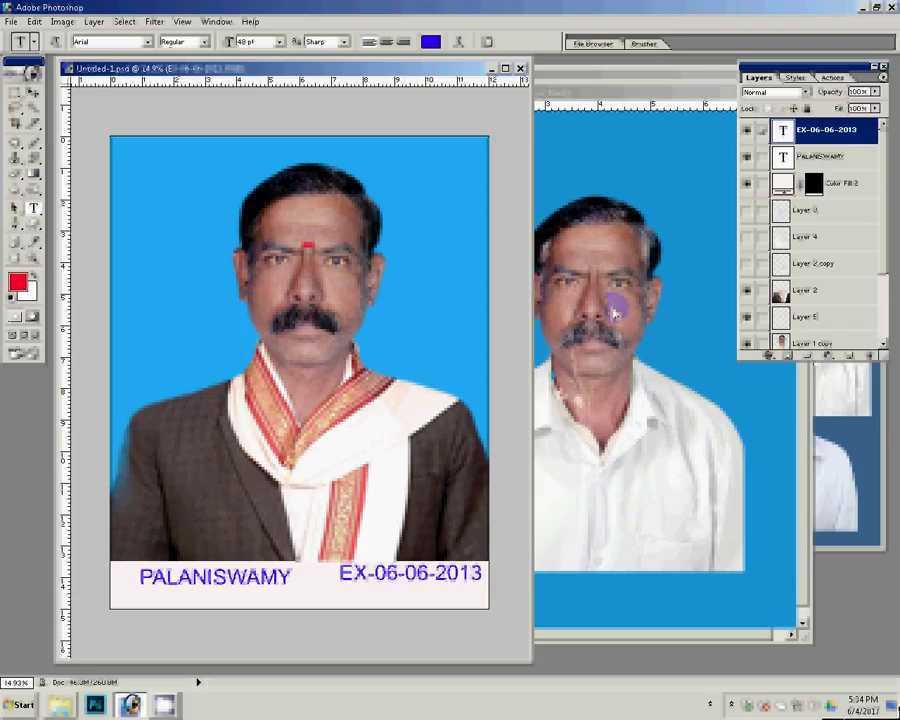
- Select the photo layer with the Move tool, then open the file listed below Untitled-1 copy in folder 4
key(v)
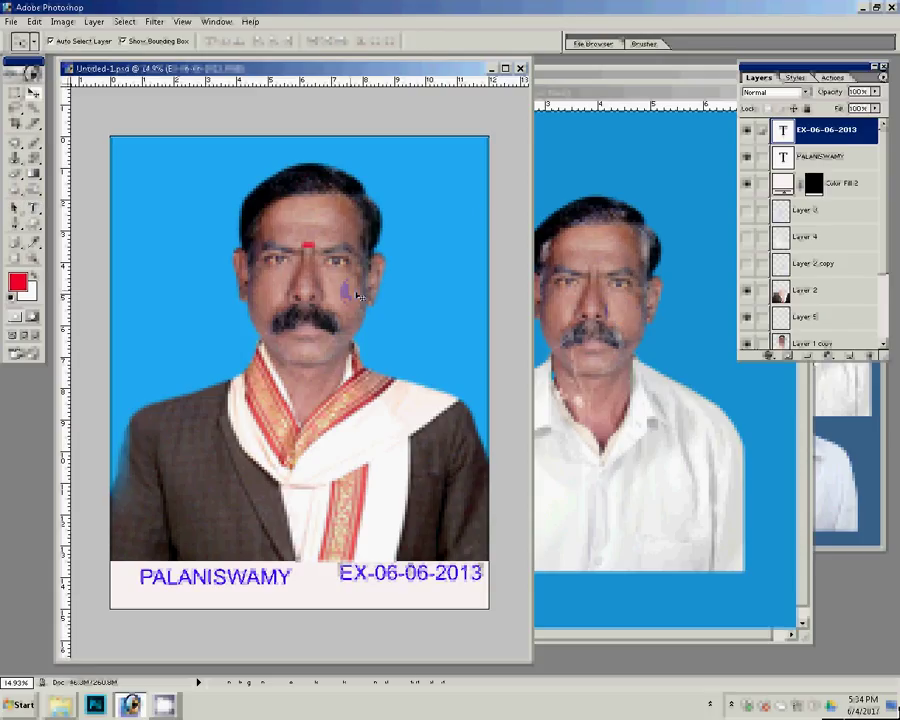
click(200, 340)
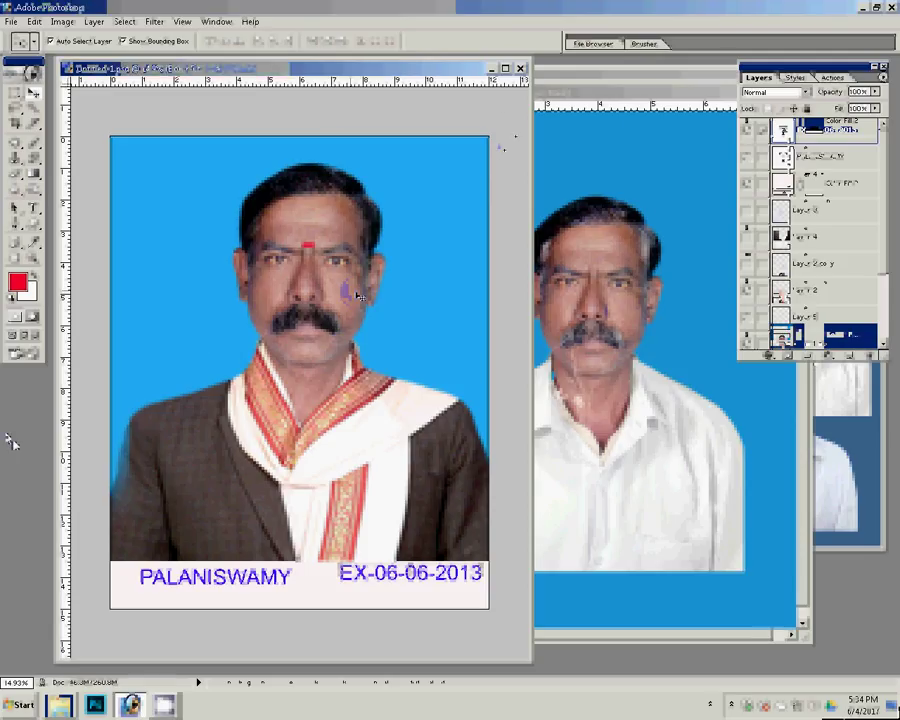
key(ctrl+o)
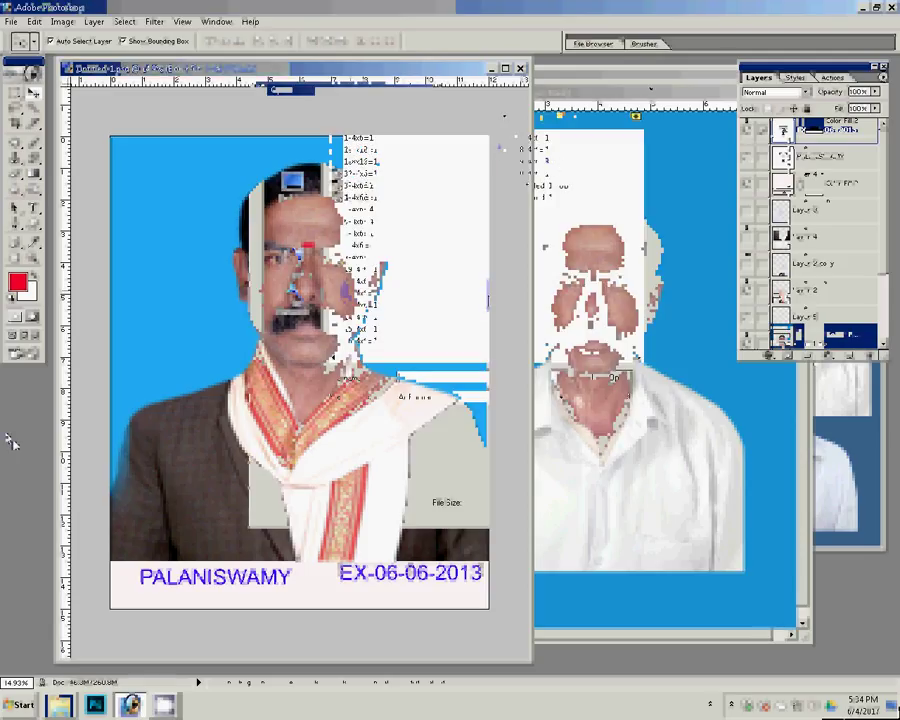
click(533, 197)
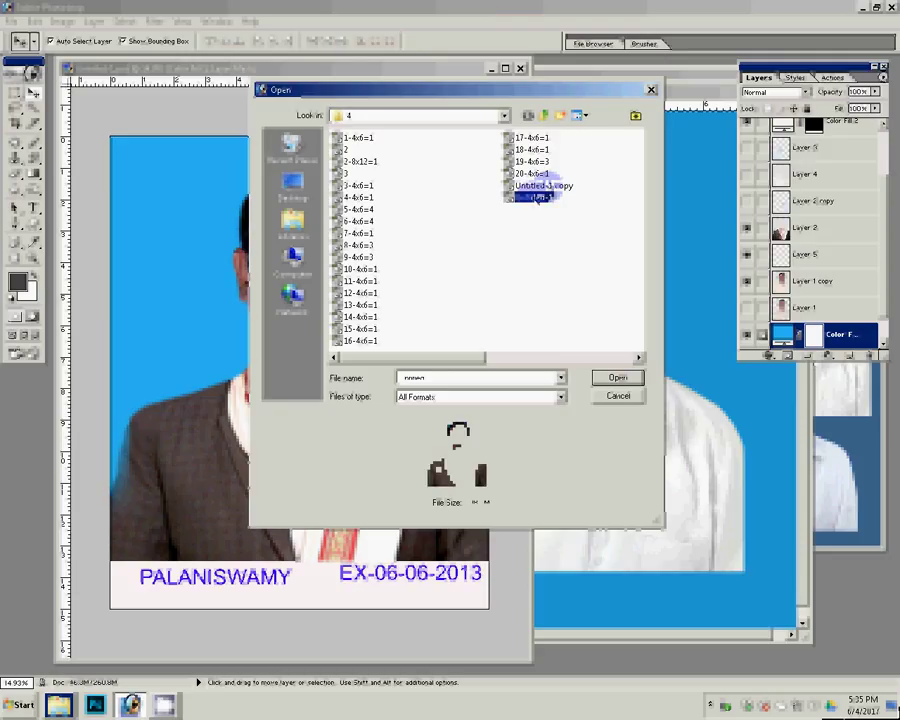
key(Return)
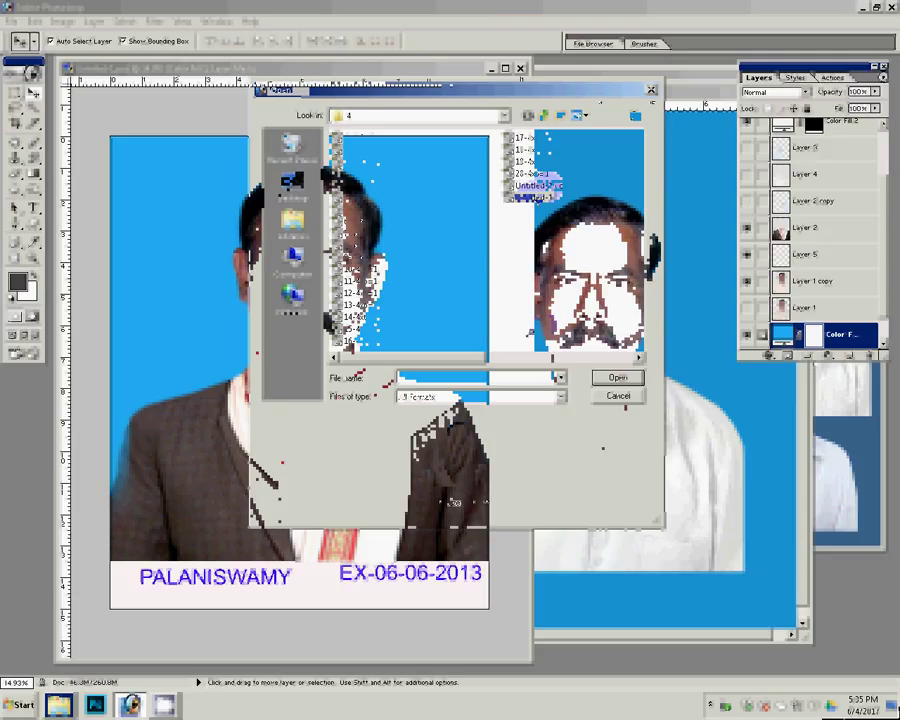